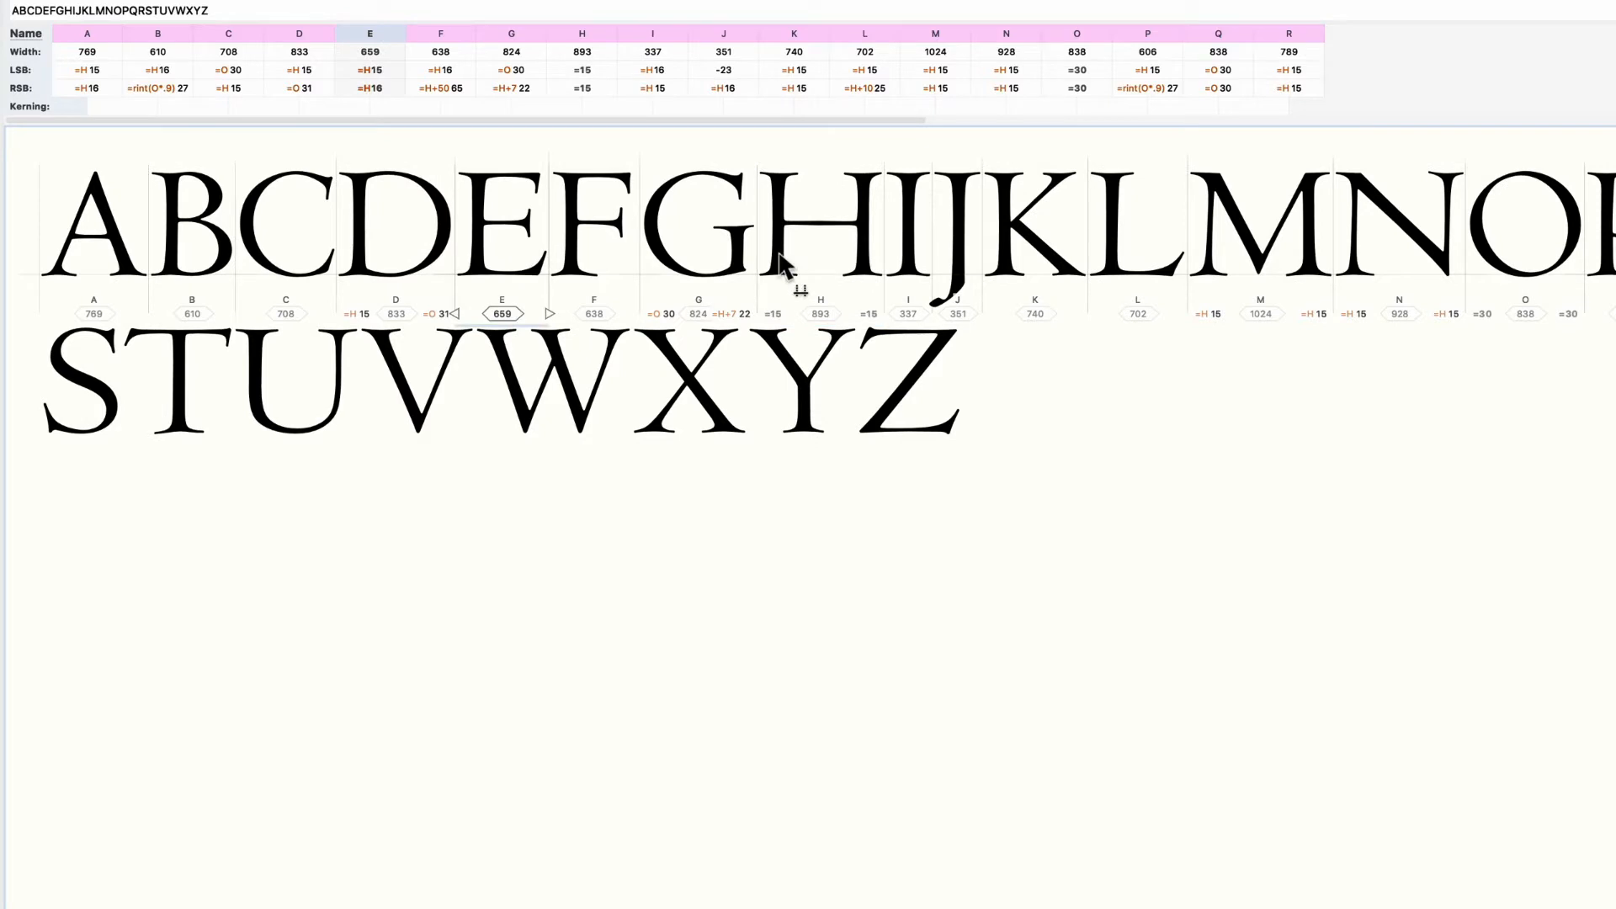
- Append the test word GOLDEN to the alphabet sample text, and remove it
{"action": "left_click", "coordinate": [320, 15]}
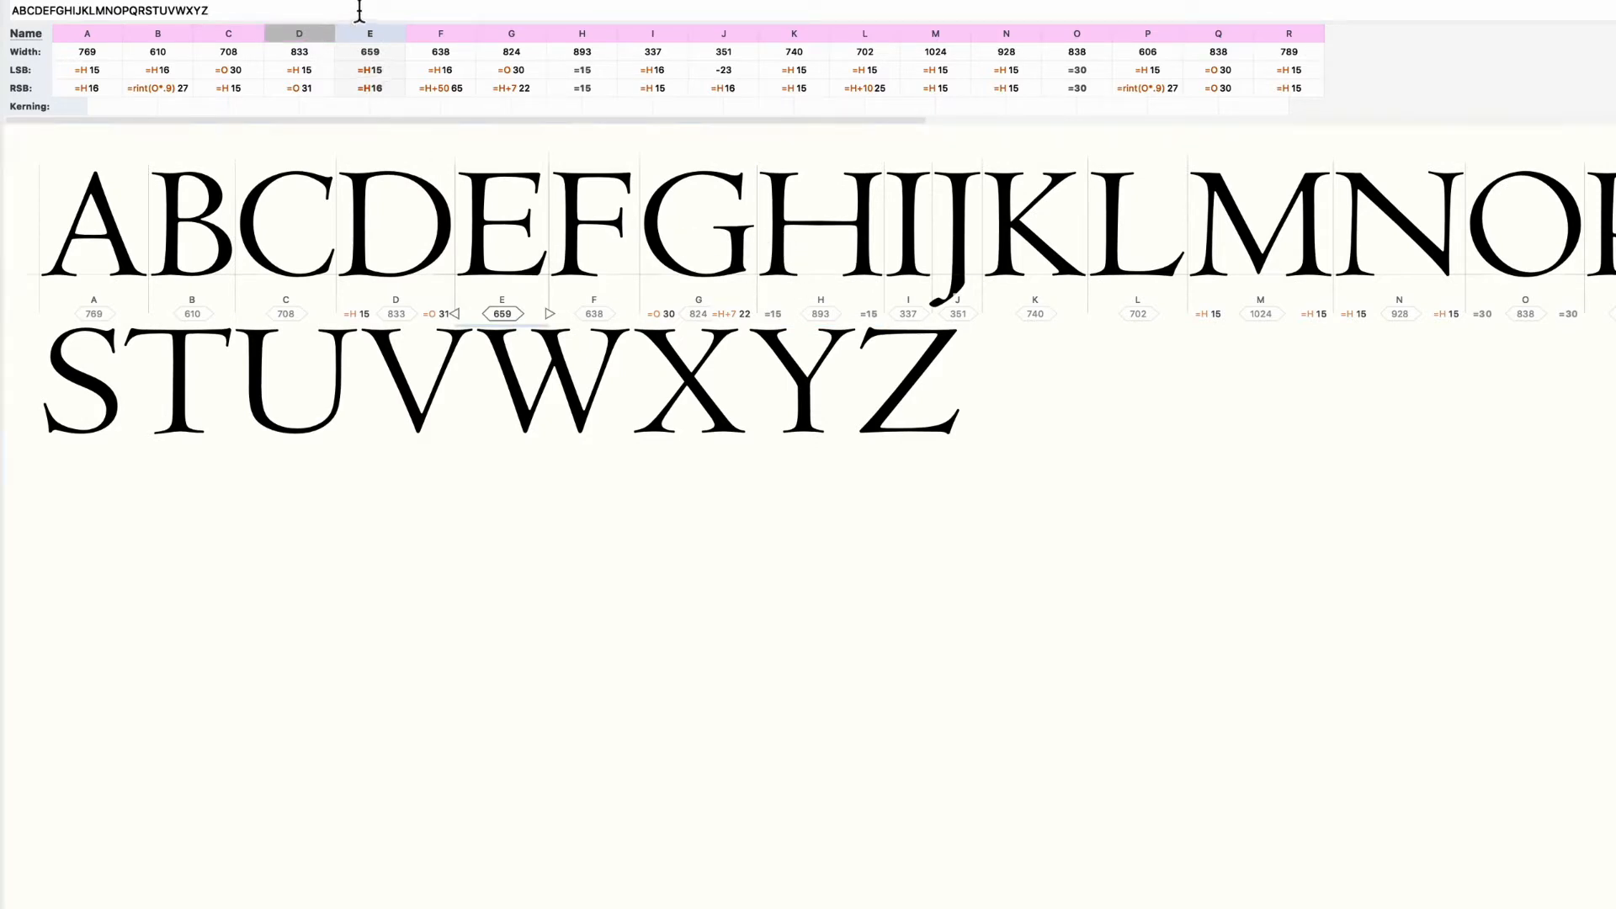
{"action": "type", "text": "GO"}
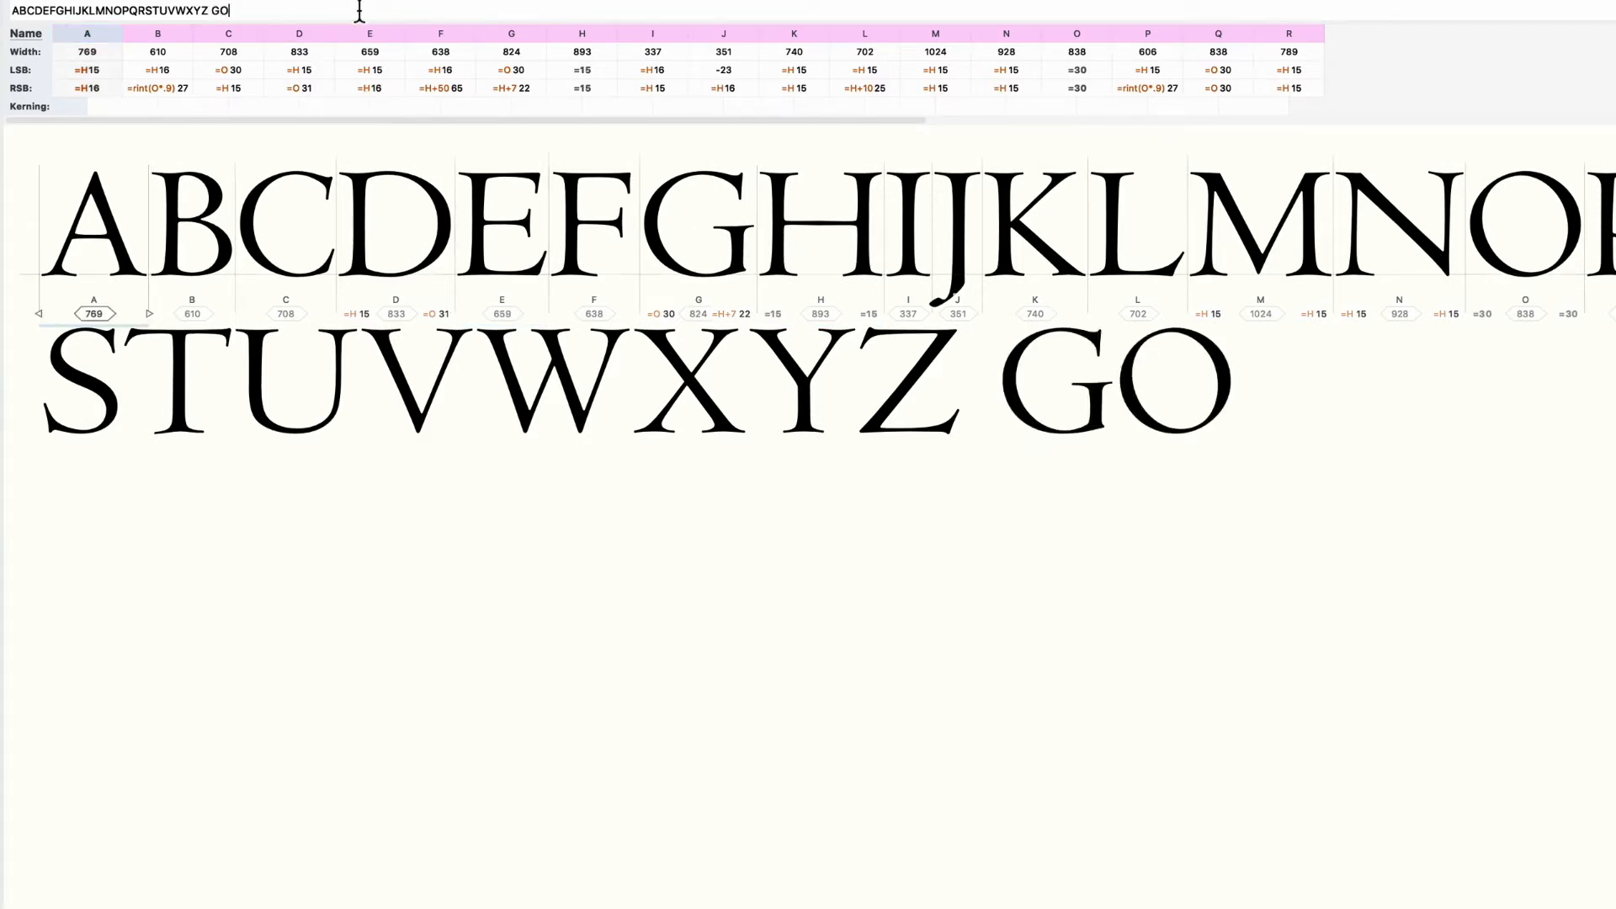
{"action": "type", "text": "LDEN"}
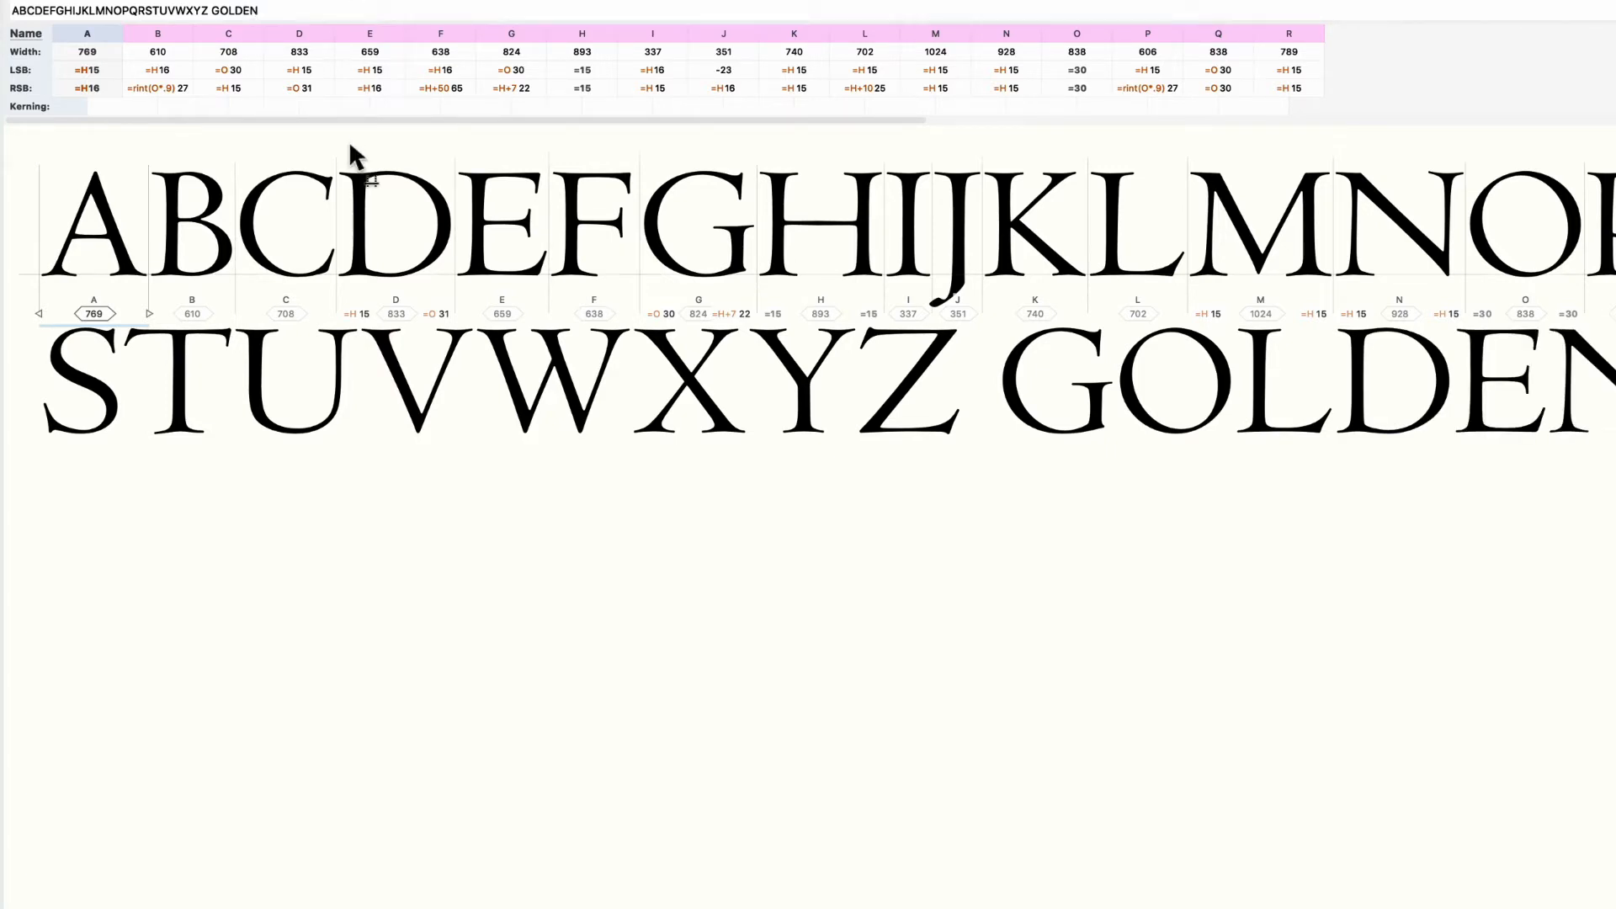
{"action": "double_click", "coordinate": [226, 11]}
{"action": "key", "text": "BackSpace"}
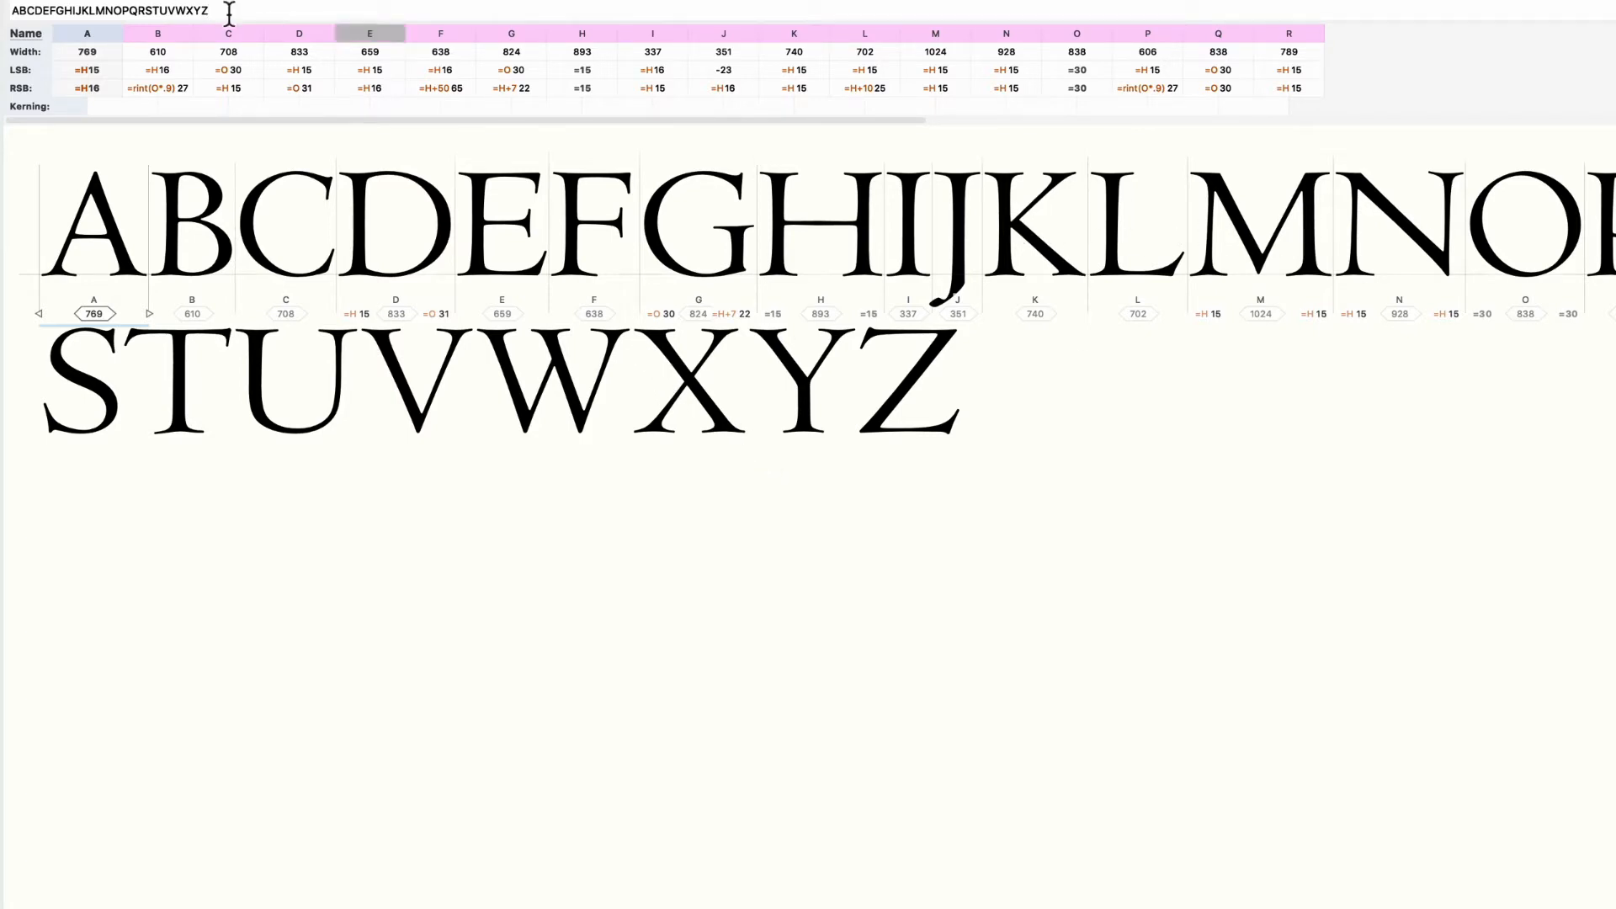
- Switch to Pages and set the font of all the sample text to Calendas Plus Regular
{"action": "left_click", "coordinate": [566, 389]}
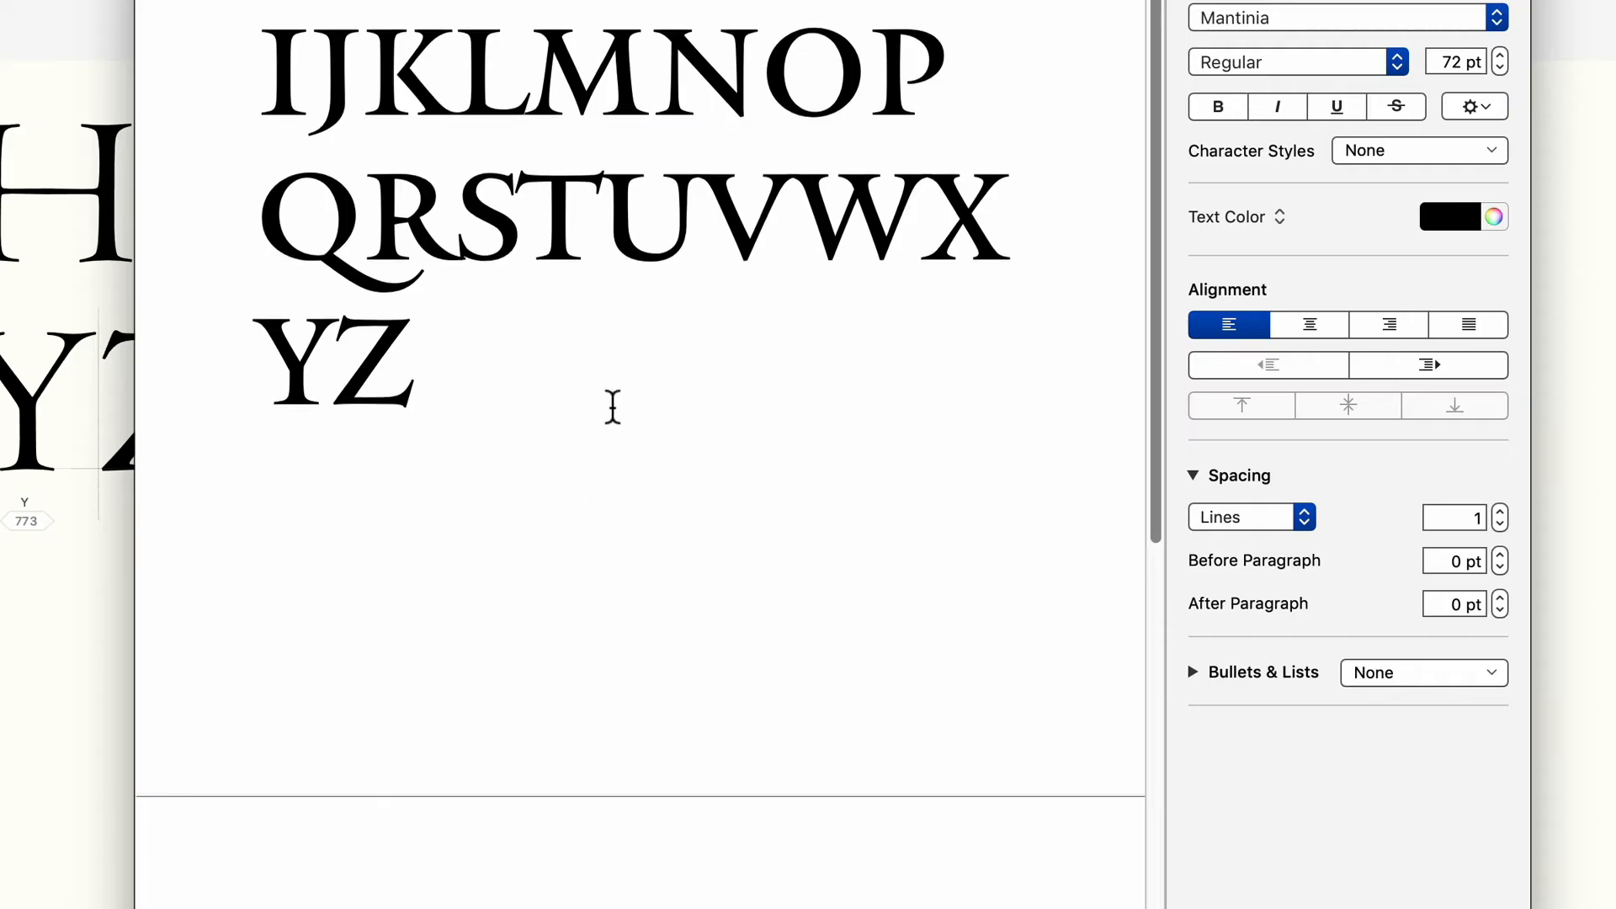
{"action": "scroll", "coordinate": [609, 408], "scroll_direction": "up", "scroll_amount": 5}
{"action": "key", "text": "super+a"}
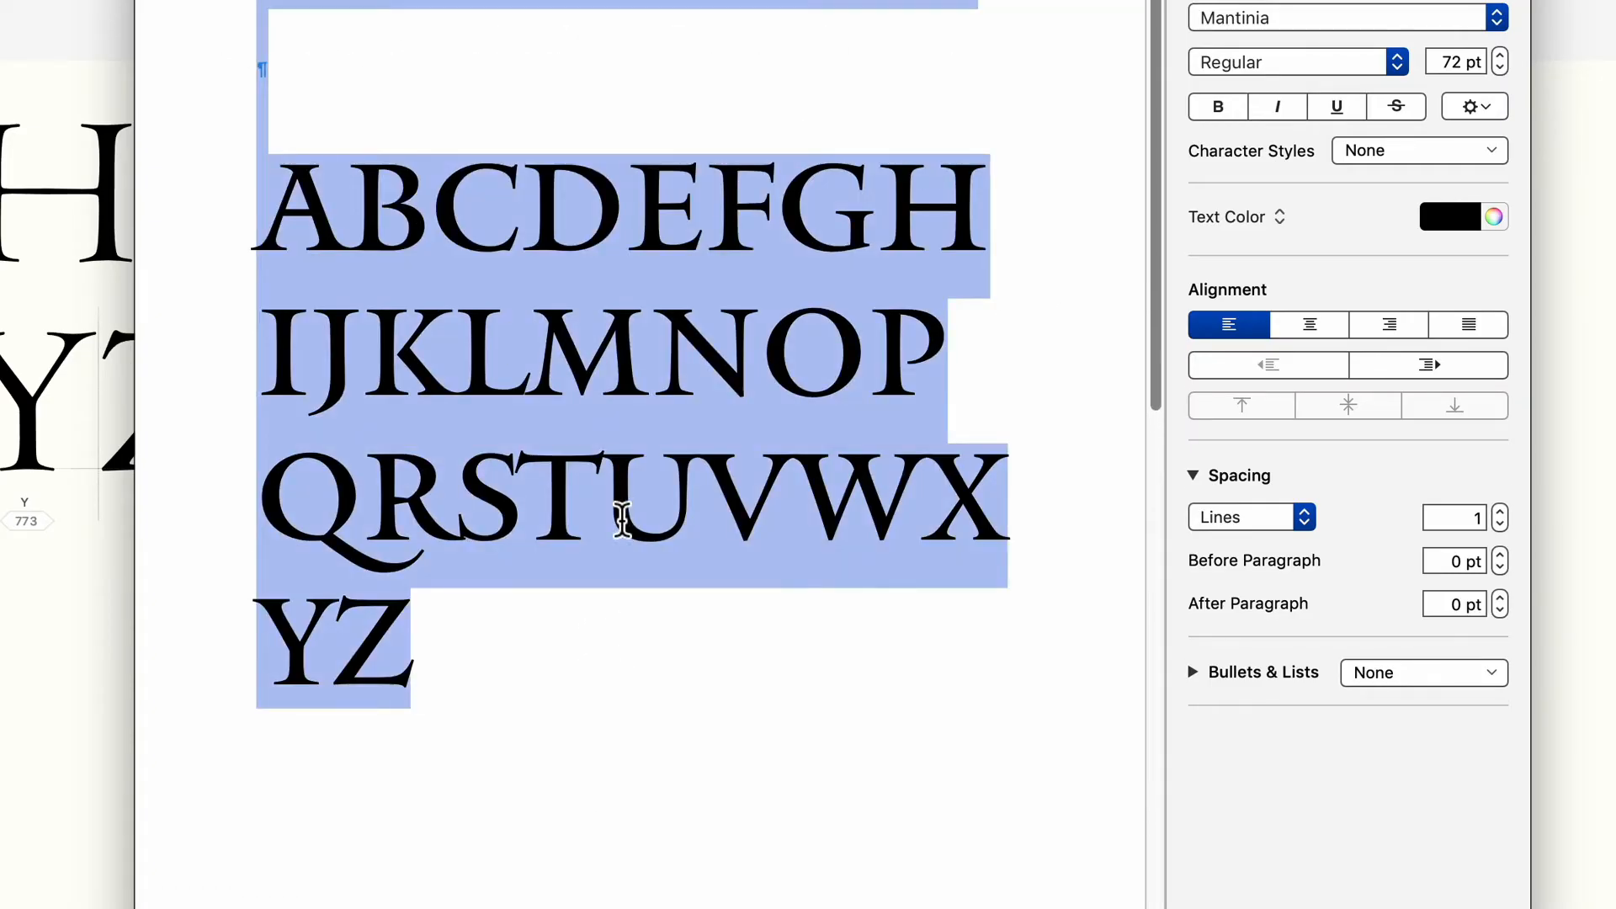
{"action": "scroll", "coordinate": [509, 676], "scroll_direction": "down", "scroll_amount": 10}
{"action": "left_click", "coordinate": [506, 673]}
{"action": "scroll", "coordinate": [494, 668], "scroll_direction": "up", "scroll_amount": 10}
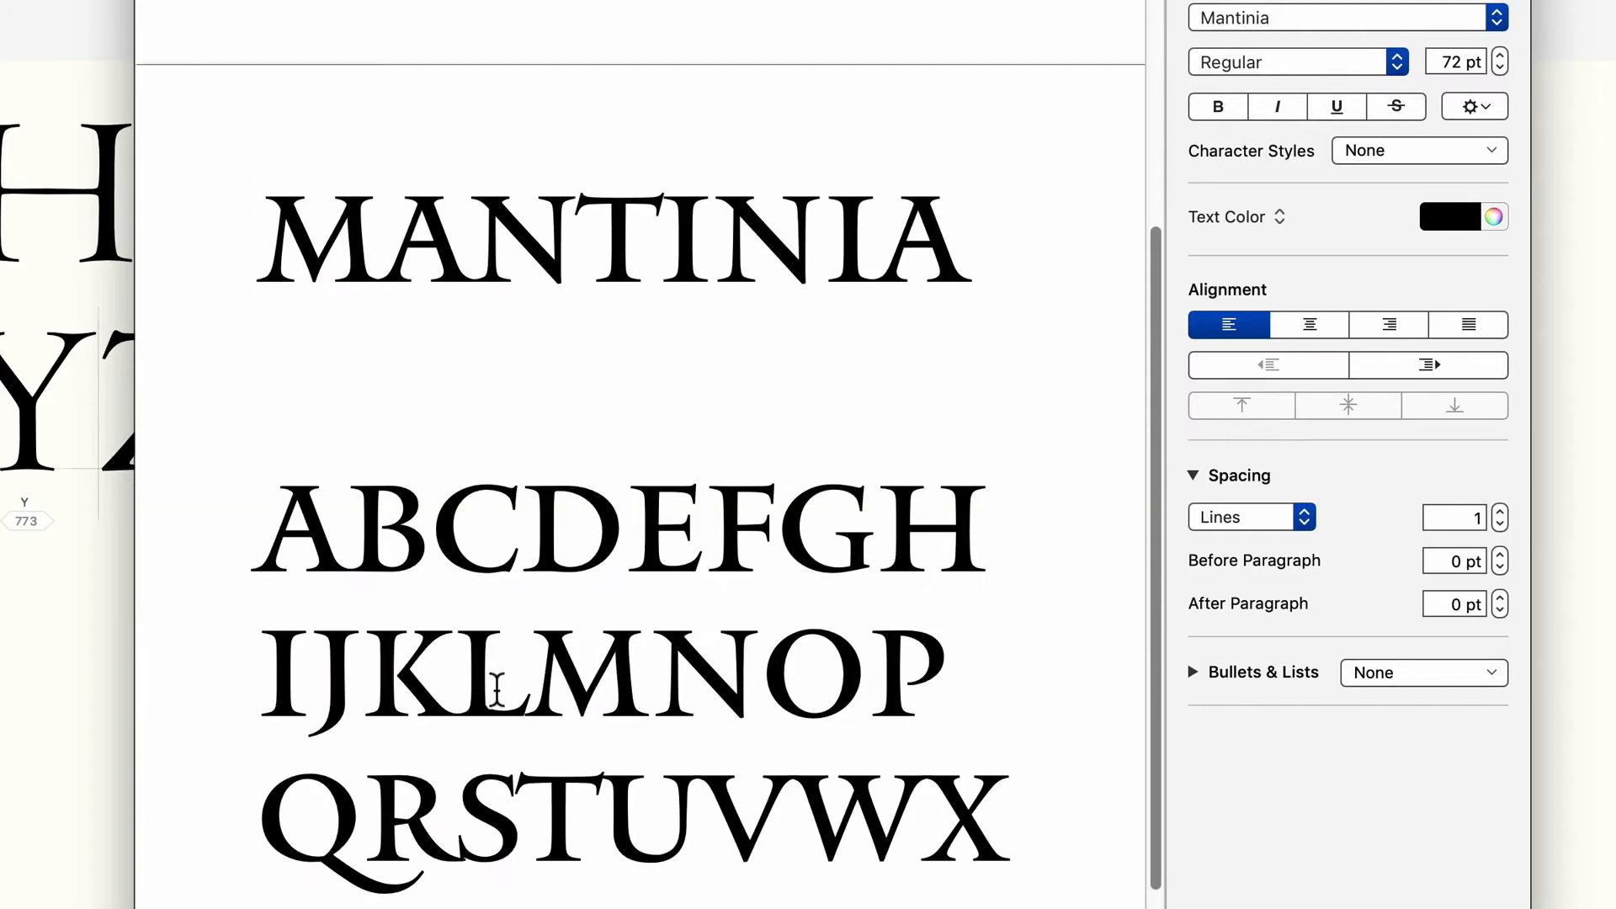
{"action": "key", "text": "super+a"}
{"action": "double_click", "coordinate": [362, 262]}
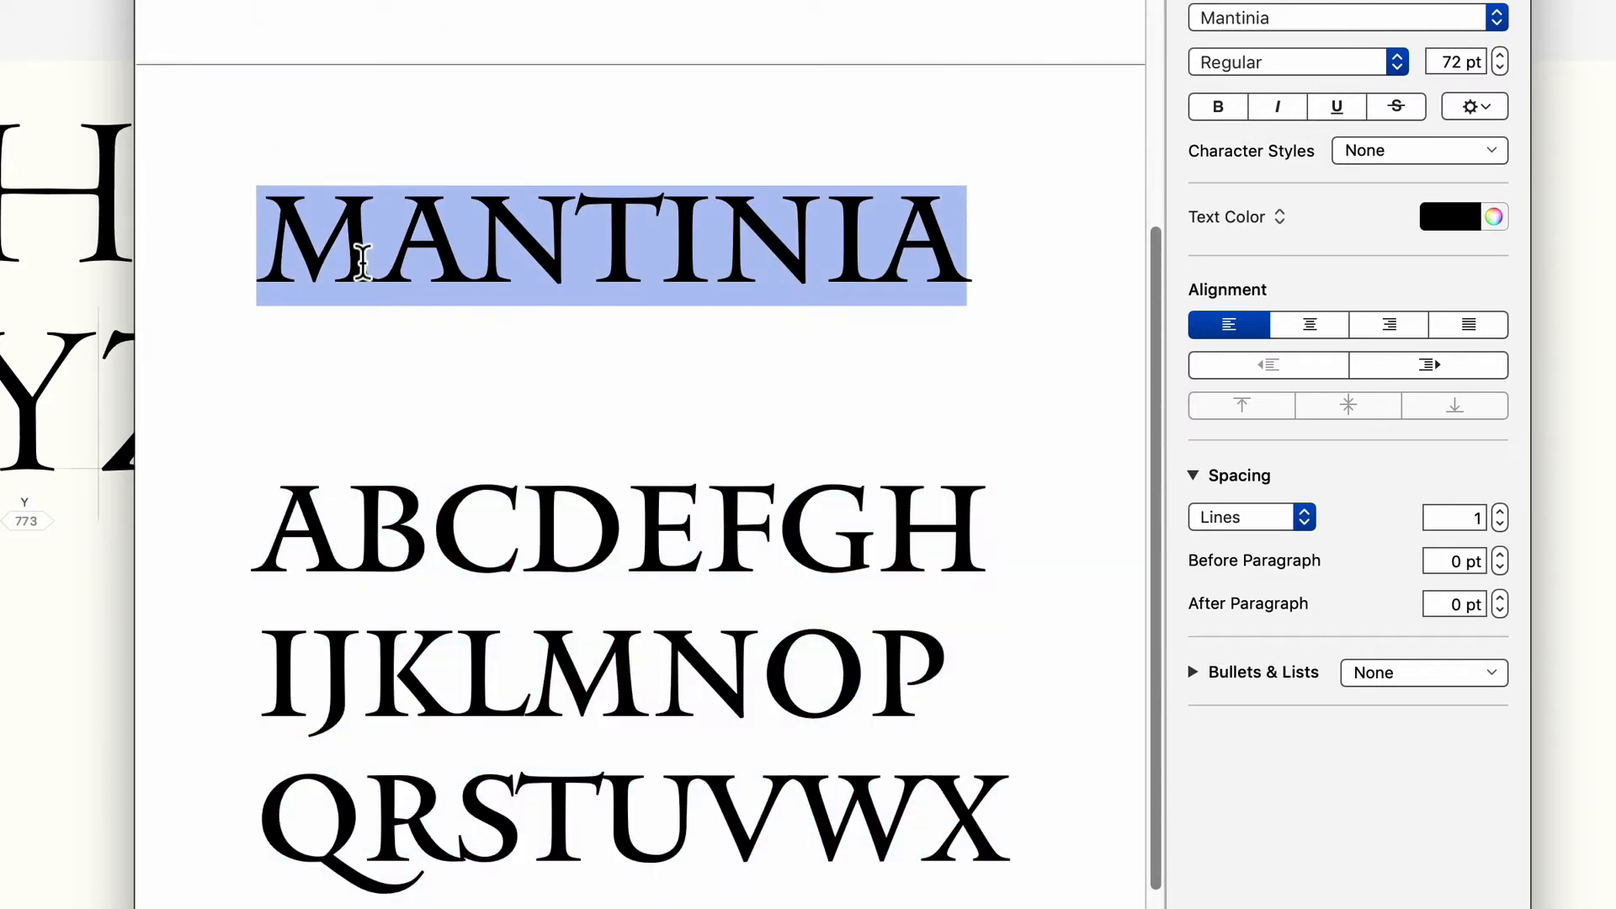
{"action": "key", "text": "super+a"}
{"action": "left_click", "coordinate": [1235, 20]}
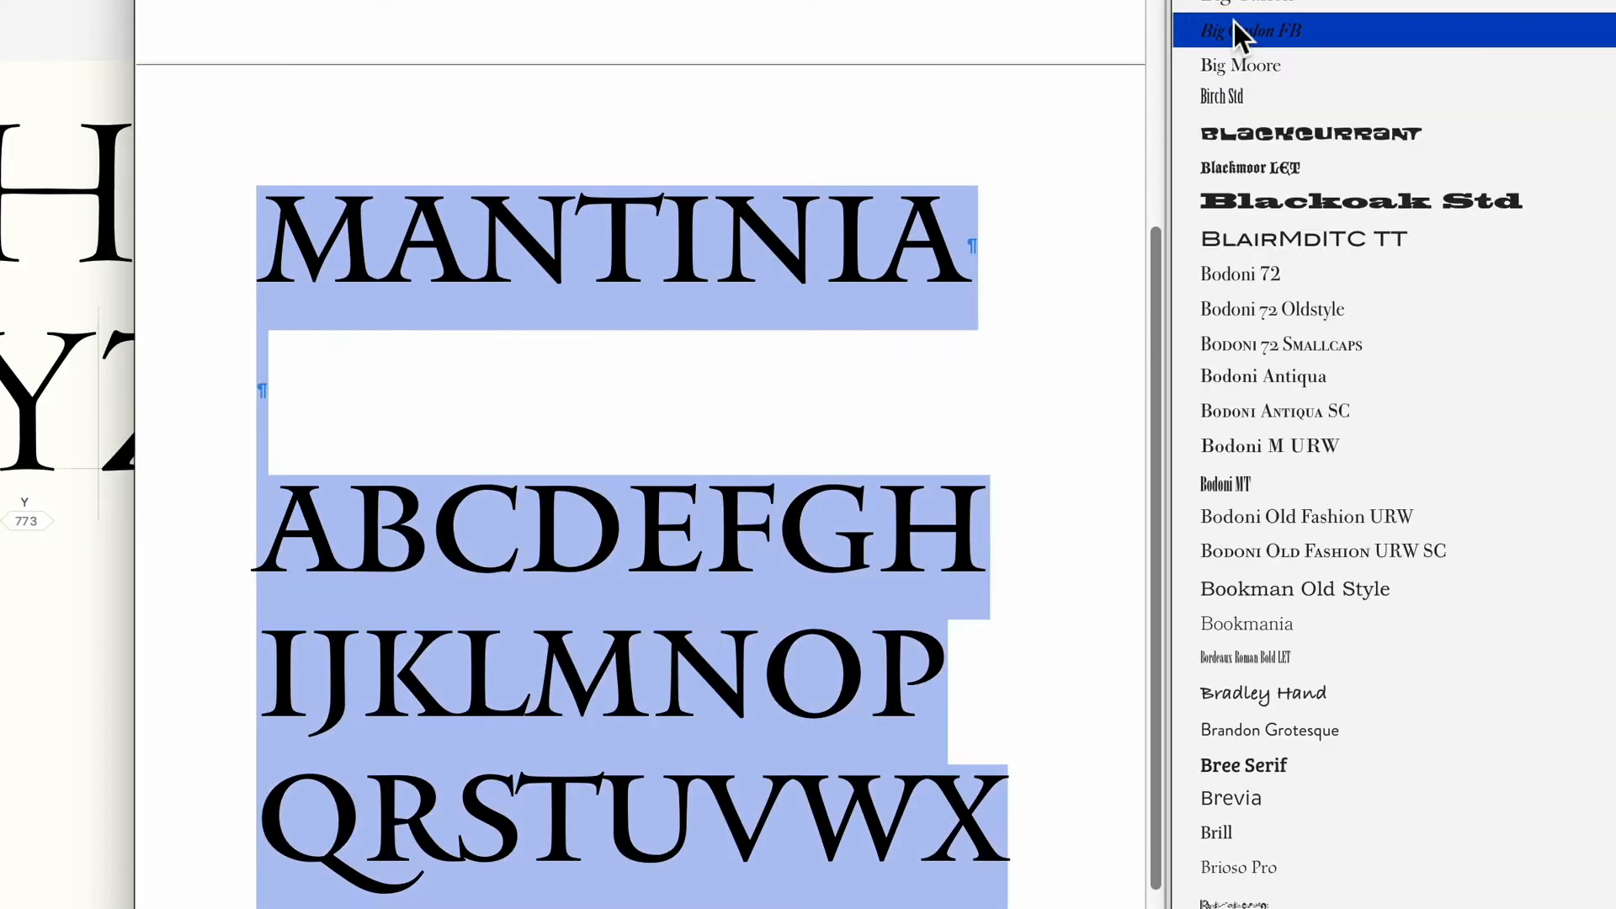
{"action": "scroll", "coordinate": [1334, 54], "scroll_direction": "down", "scroll_amount": 8}
{"action": "scroll", "coordinate": [1334, 54], "scroll_direction": "down", "scroll_amount": 5}
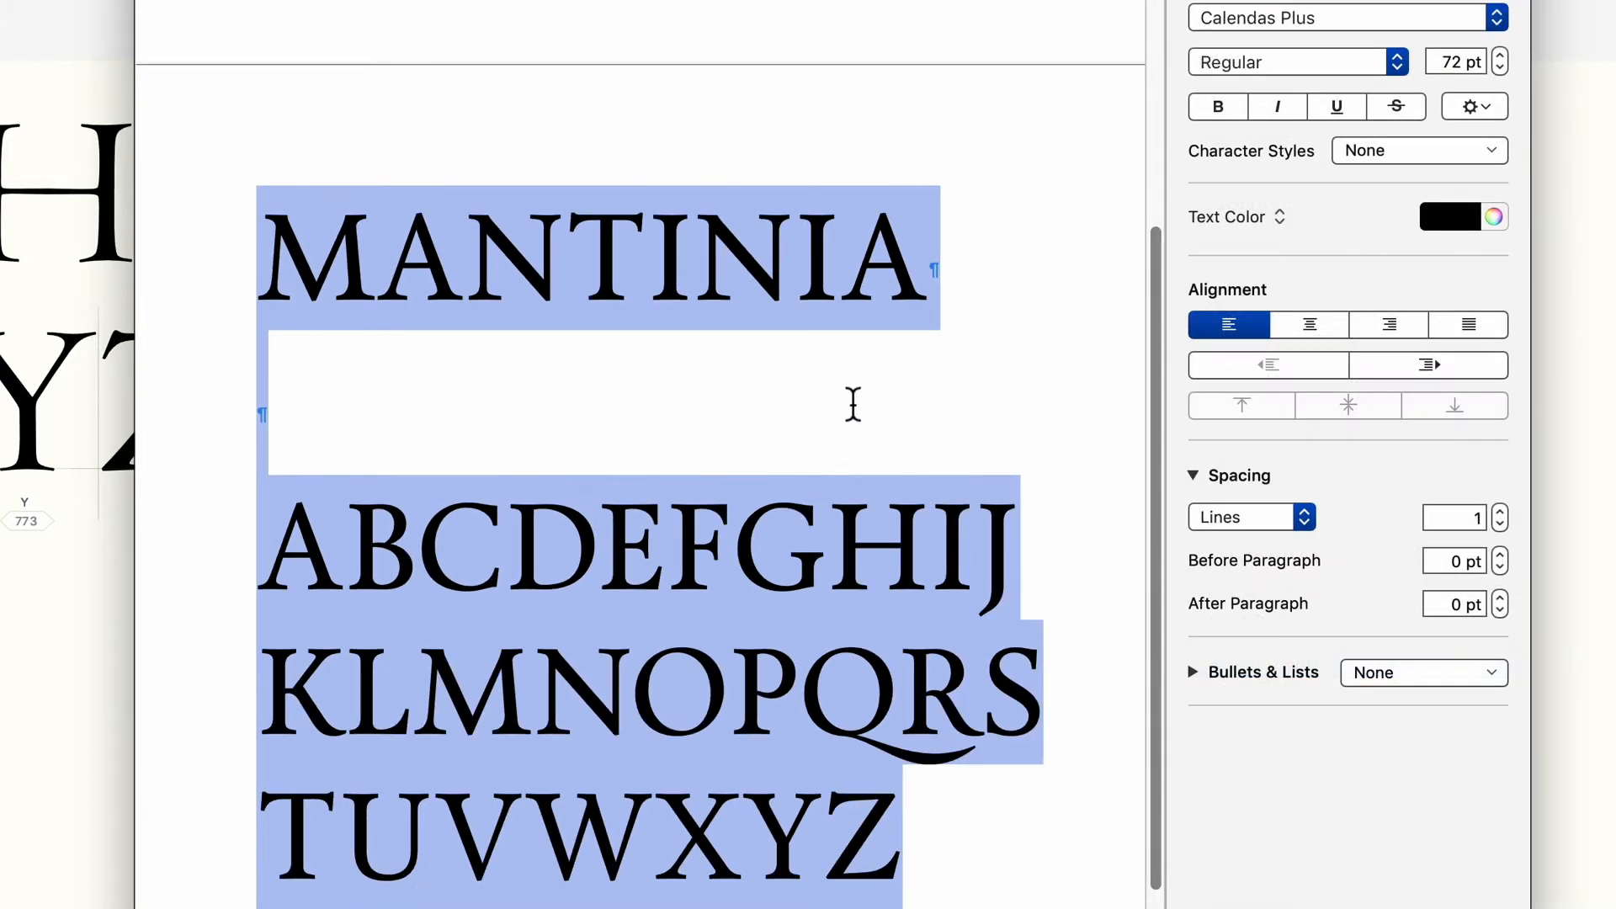
{"action": "left_click", "coordinate": [851, 404]}
- Add a row of repeated I letters followed by repeated V letters on a new line below the alphabet
{"action": "left_click", "coordinate": [506, 836]}
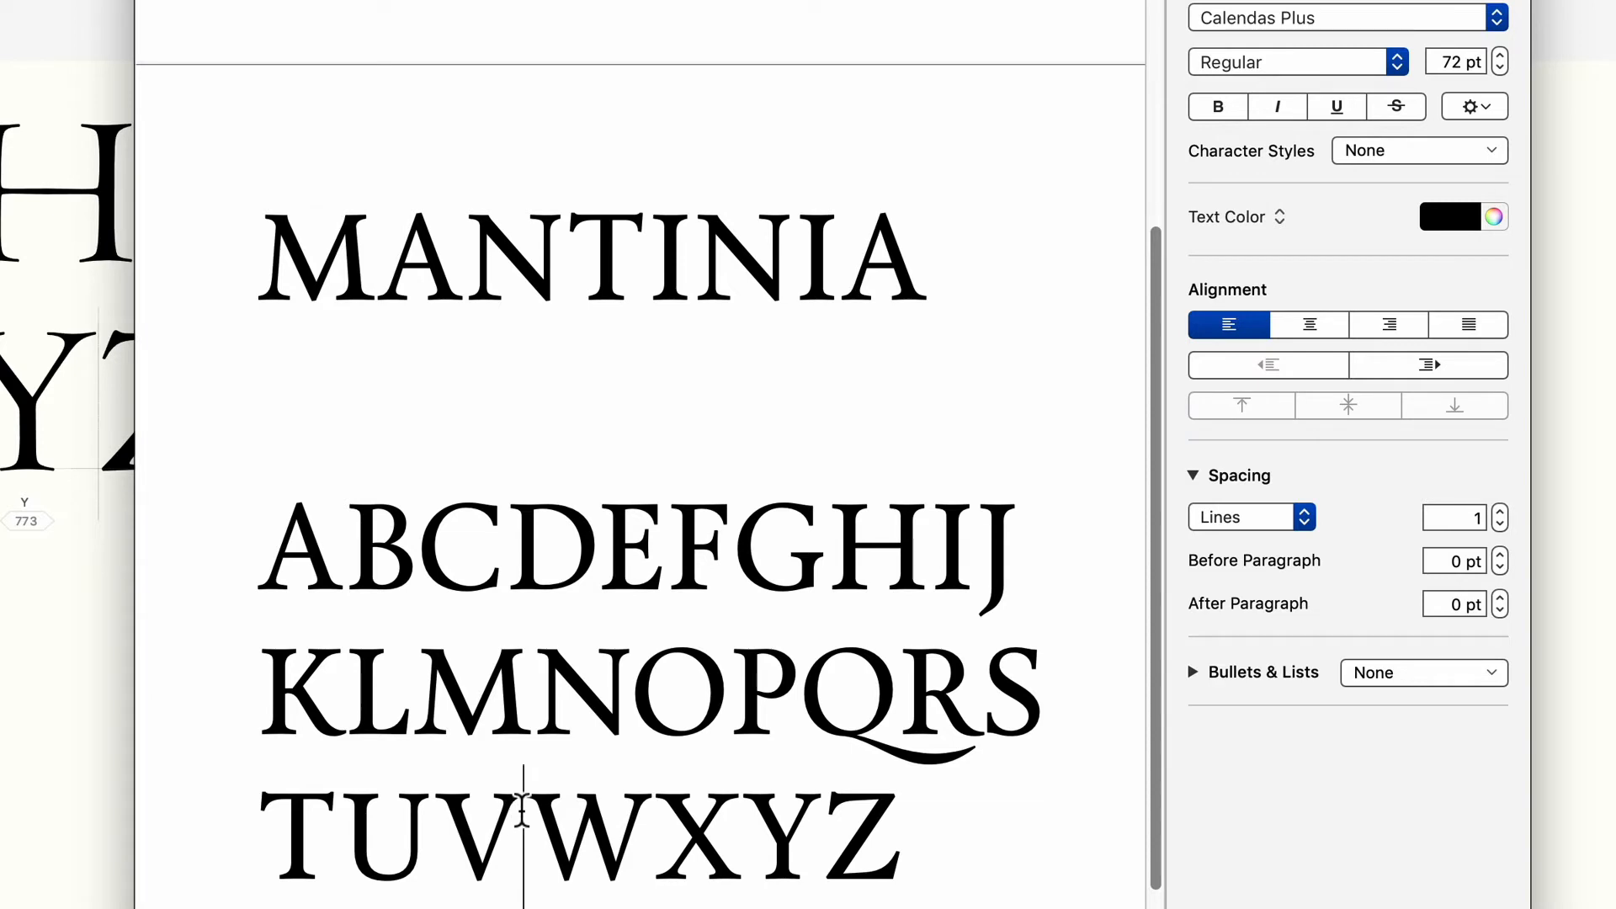
{"action": "left_click", "coordinate": [653, 818]}
{"action": "left_click", "coordinate": [732, 820]}
{"action": "left_click", "coordinate": [968, 844]}
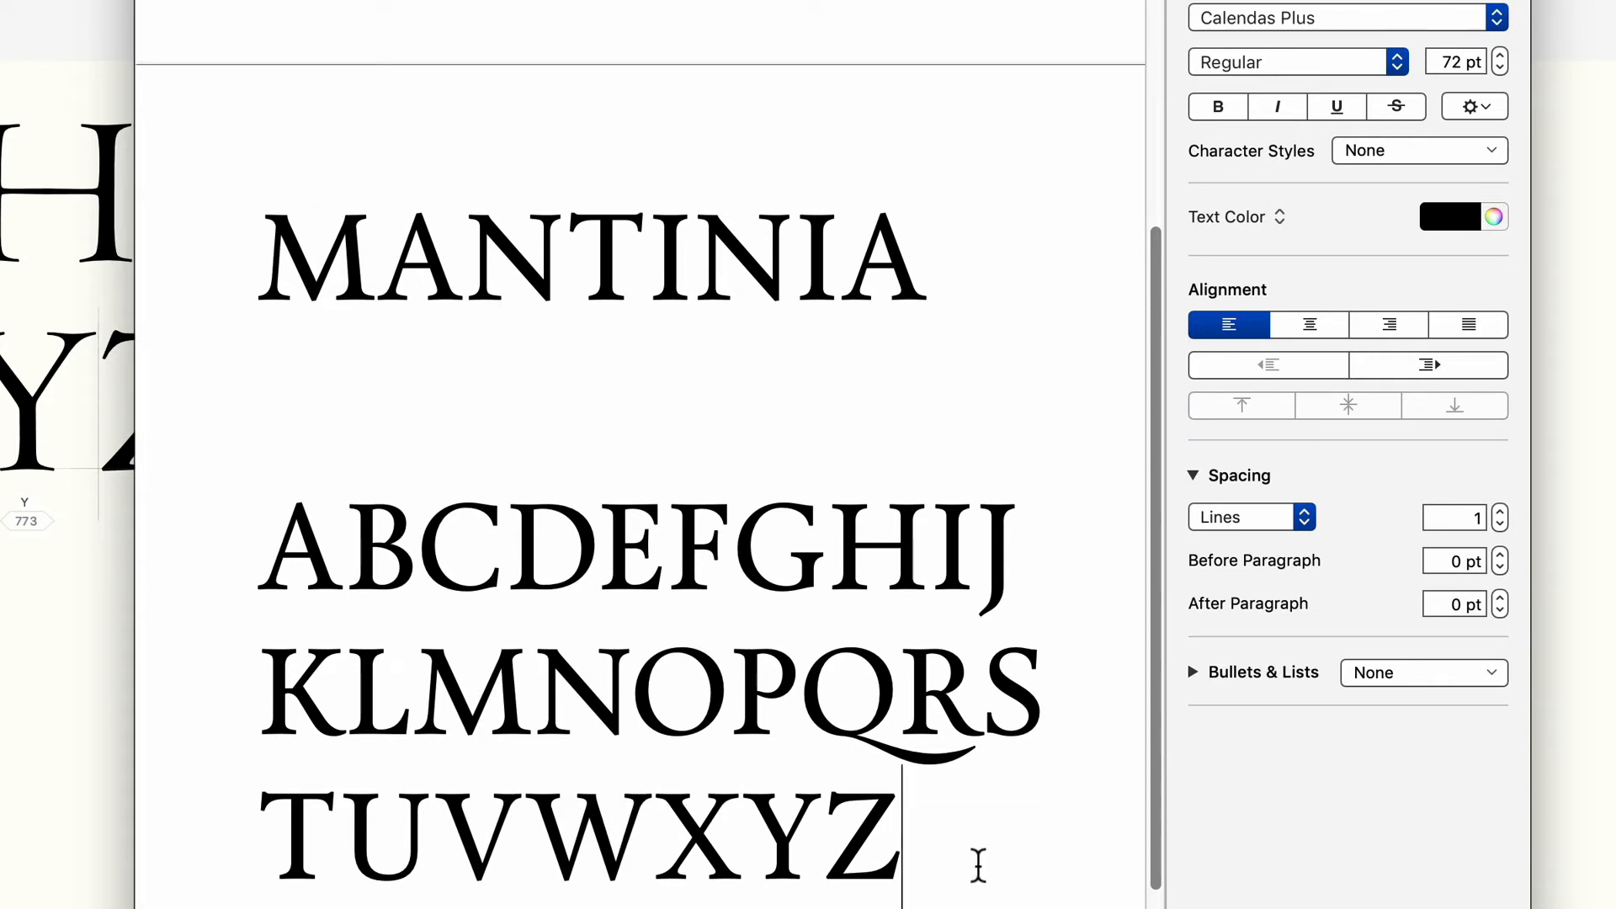
{"action": "key", "text": "Return"}
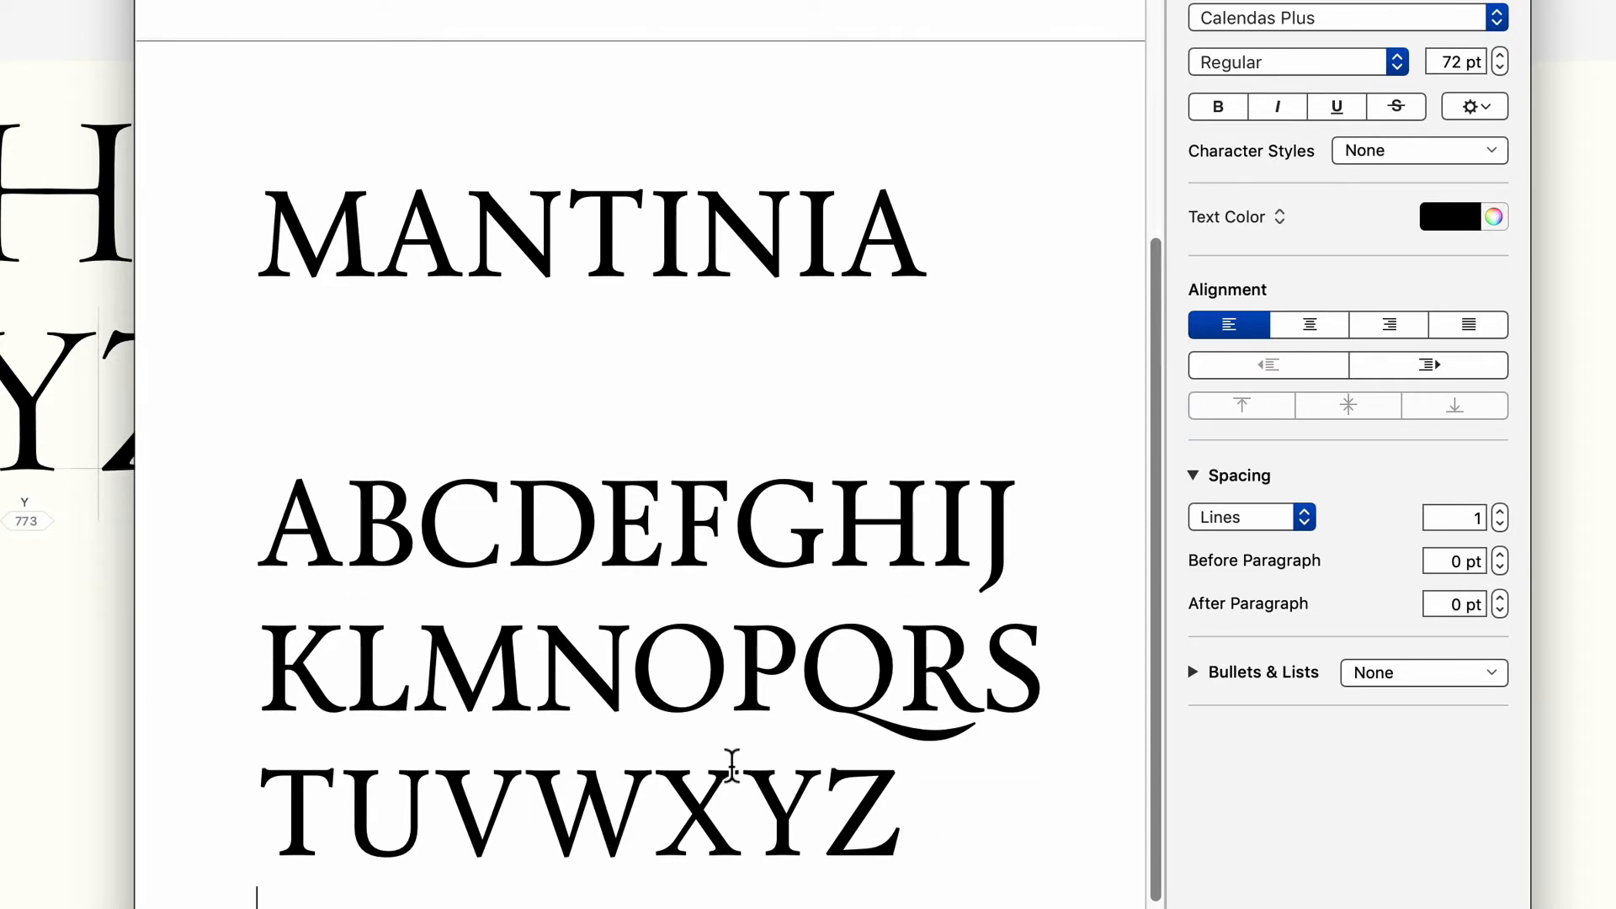
{"action": "type", "text": "12345"}
{"action": "type", "text": "VVV"}
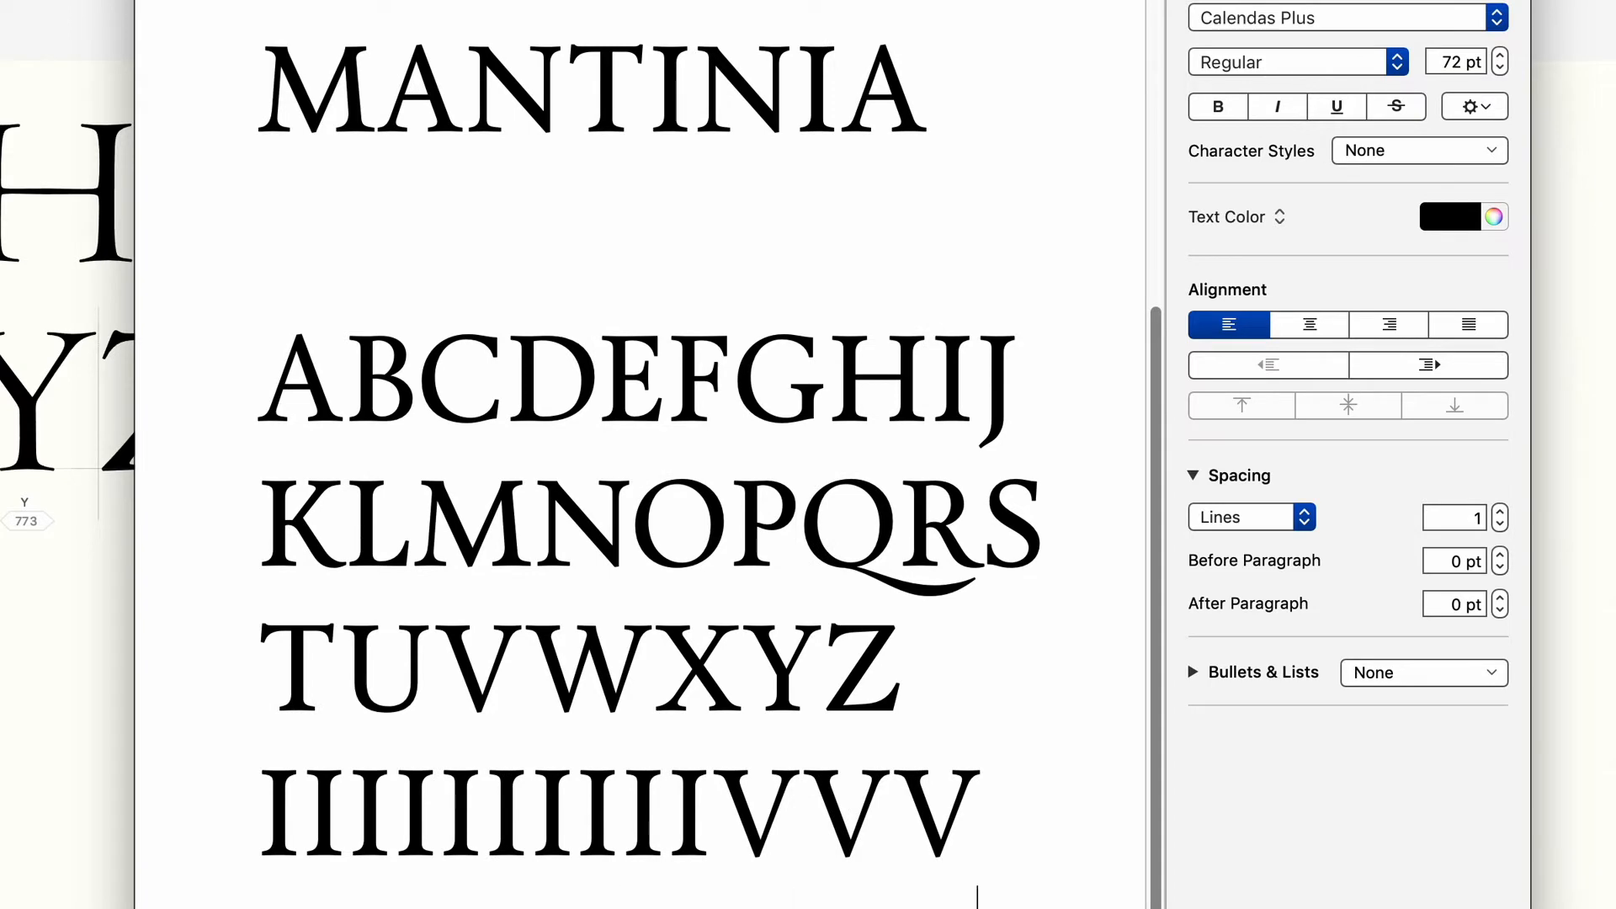
{"action": "type", "text": "VVVVVVVV"}
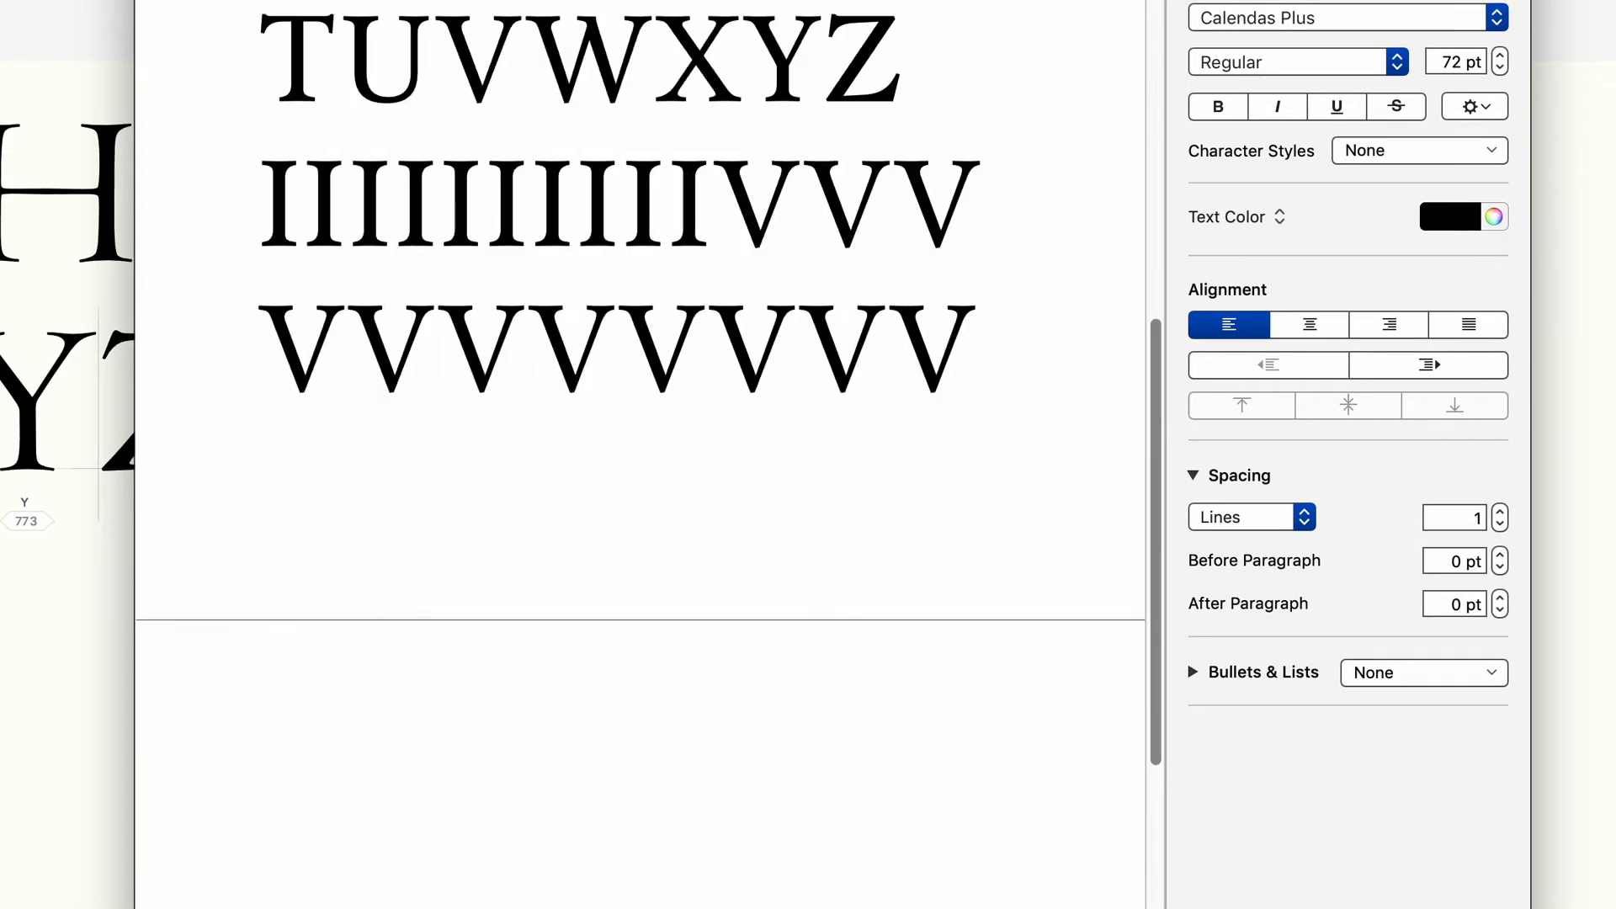
- Add the word IVY on the page after the repeated letters and set its size to 150 pt
{"action": "type", "text": "VVVVIVY"}
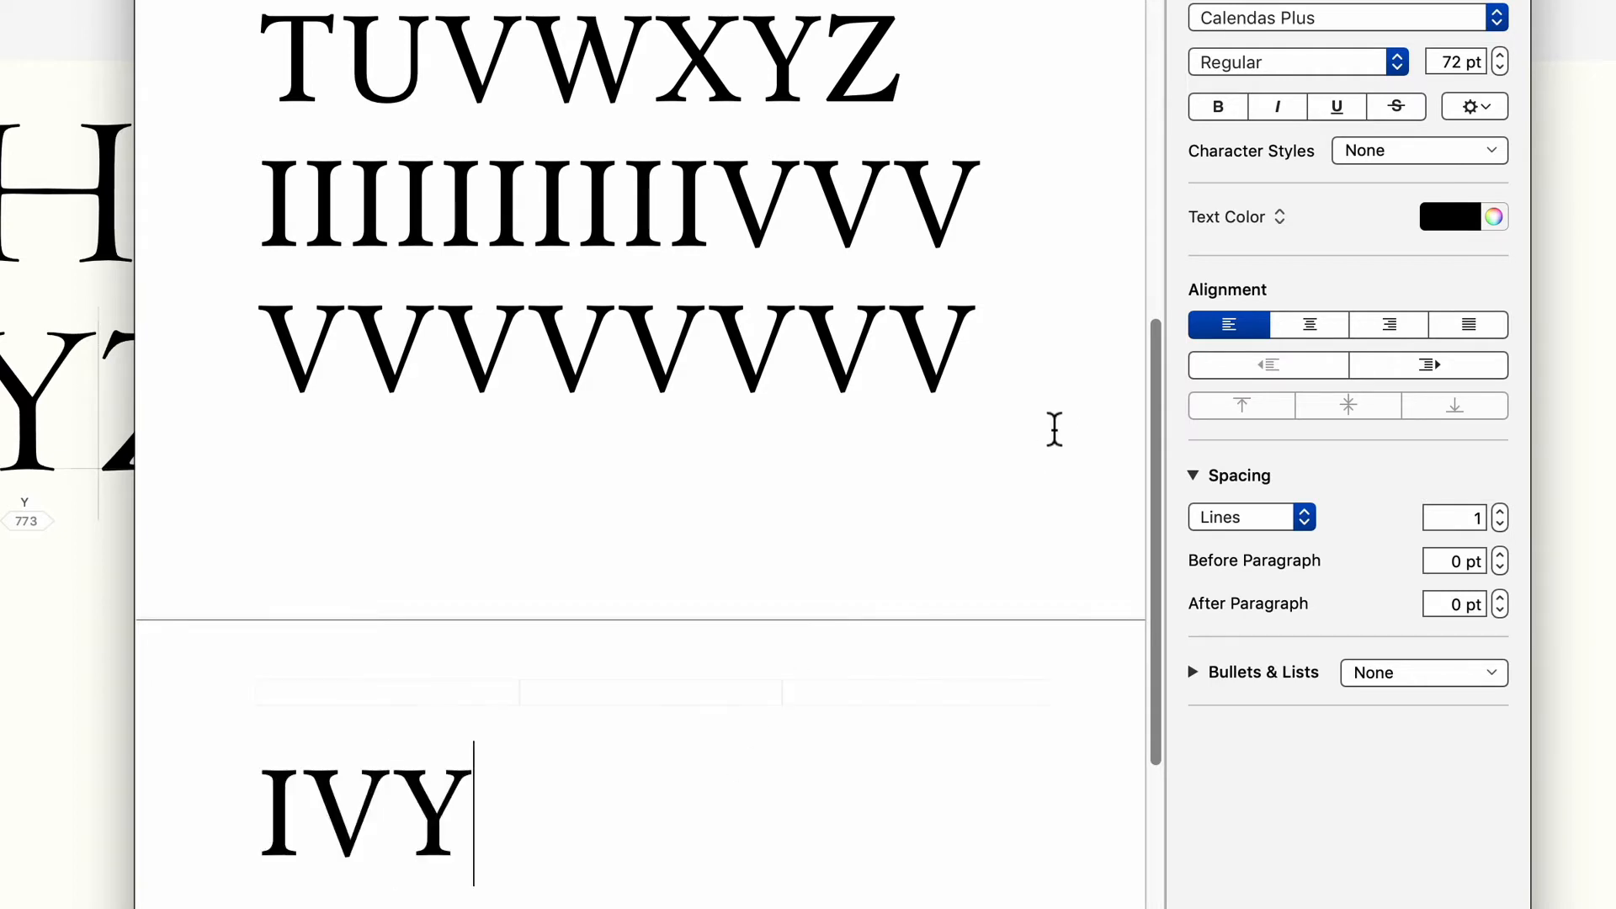
{"action": "scroll", "coordinate": [530, 703], "scroll_direction": "down", "scroll_amount": 5}
{"action": "left_click_drag", "start_coordinate": [465, 556], "coordinate": [118, 538]}
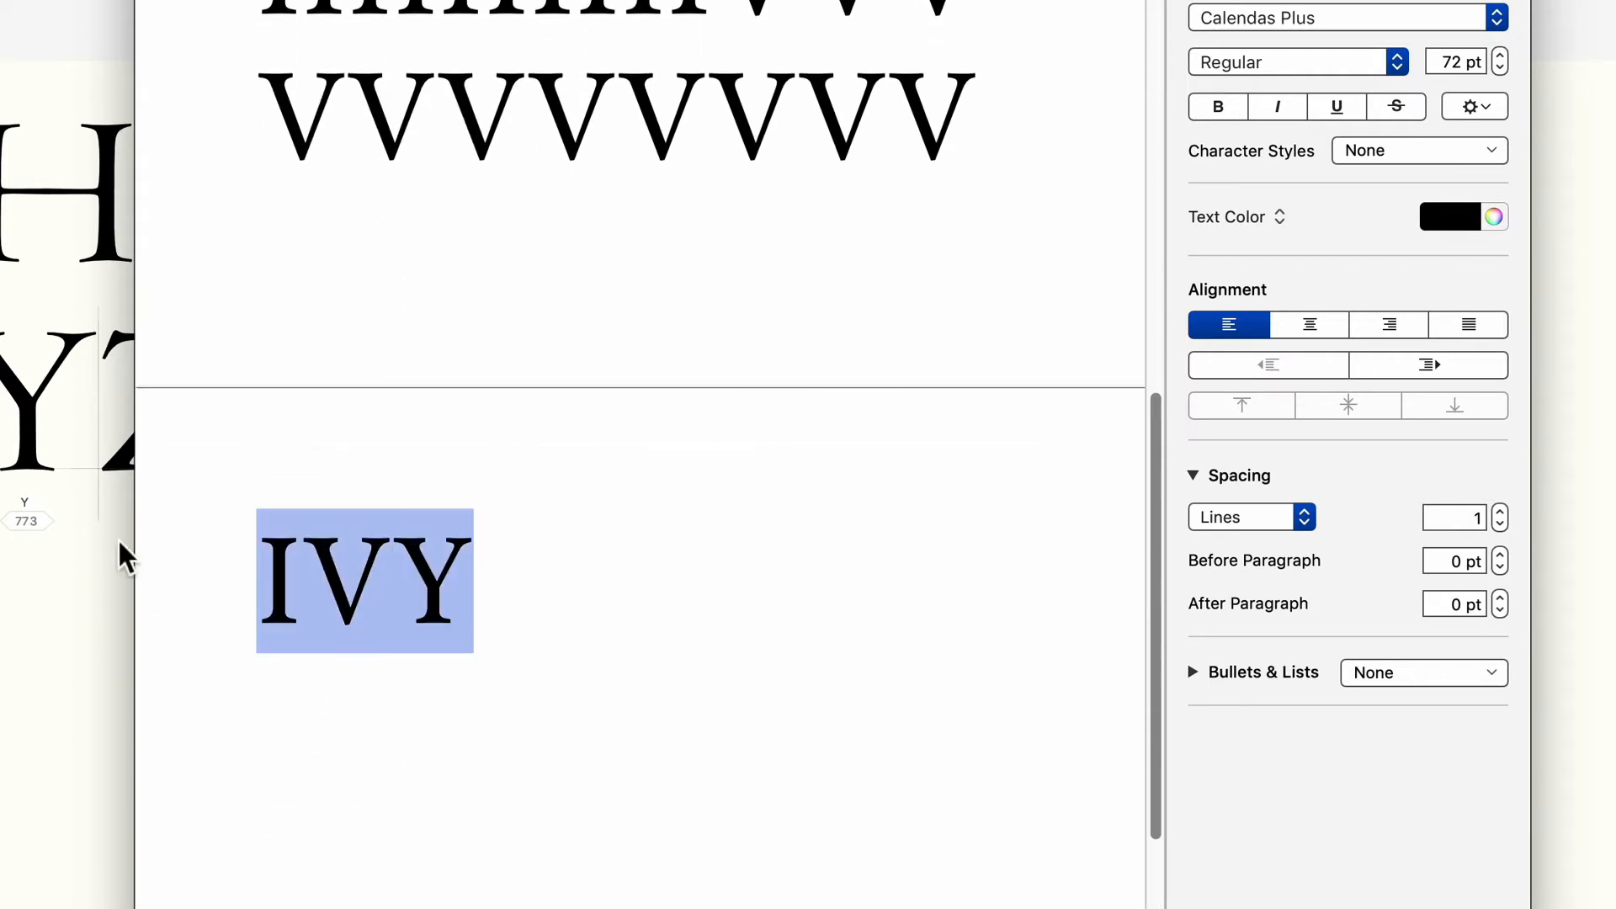
{"action": "double_click", "coordinate": [1452, 63]}
{"action": "type", "text": "120"}
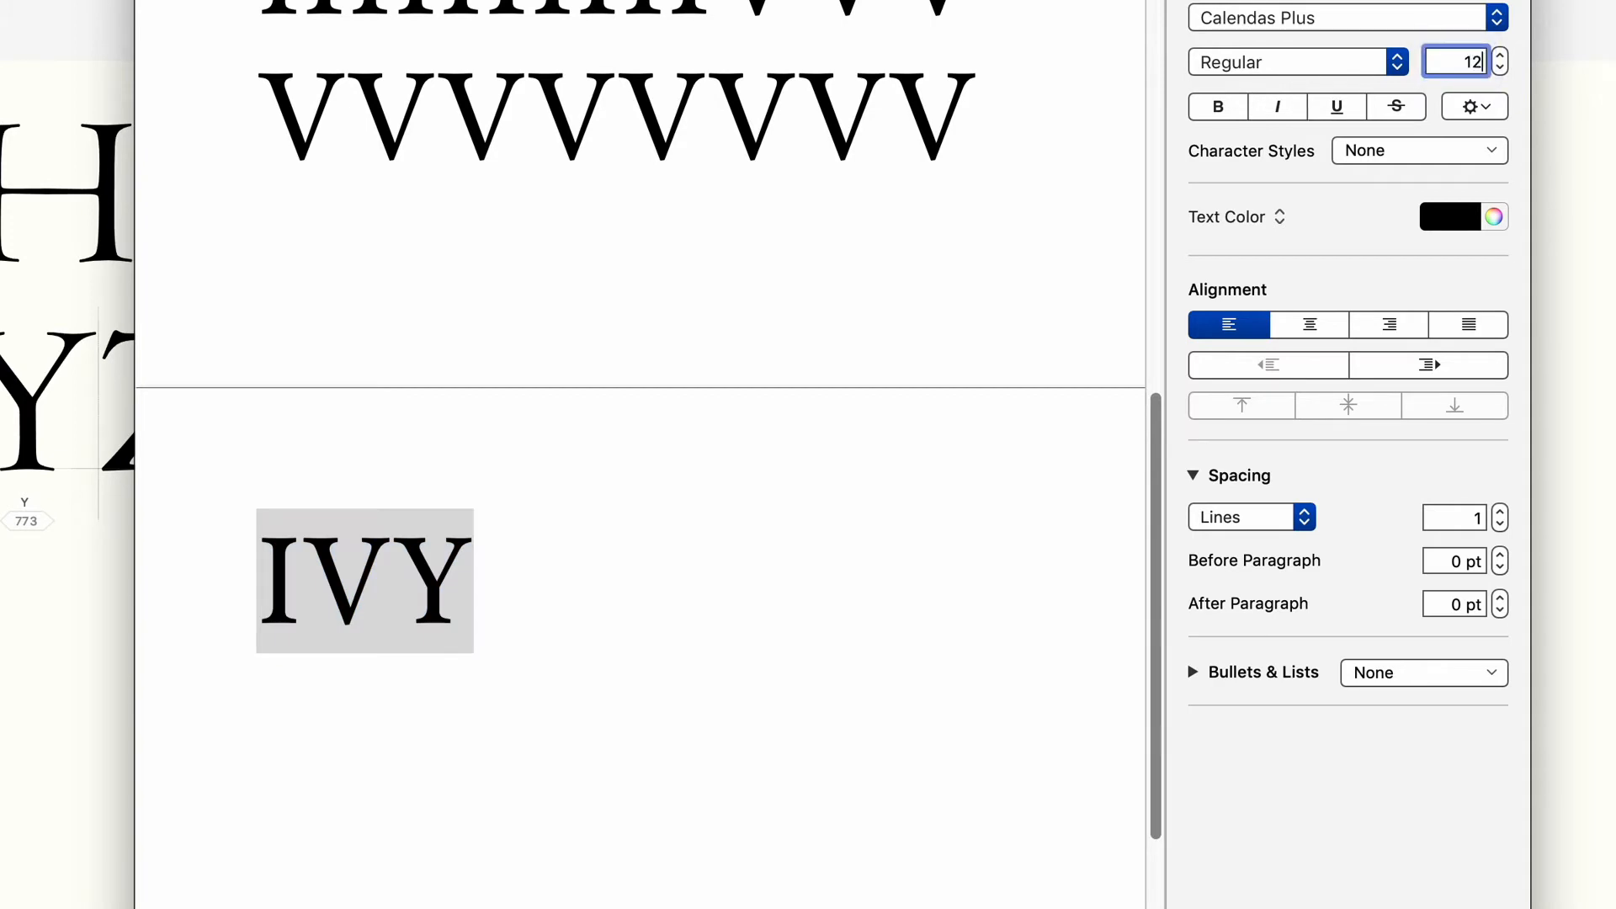
{"action": "key", "text": "Return"}
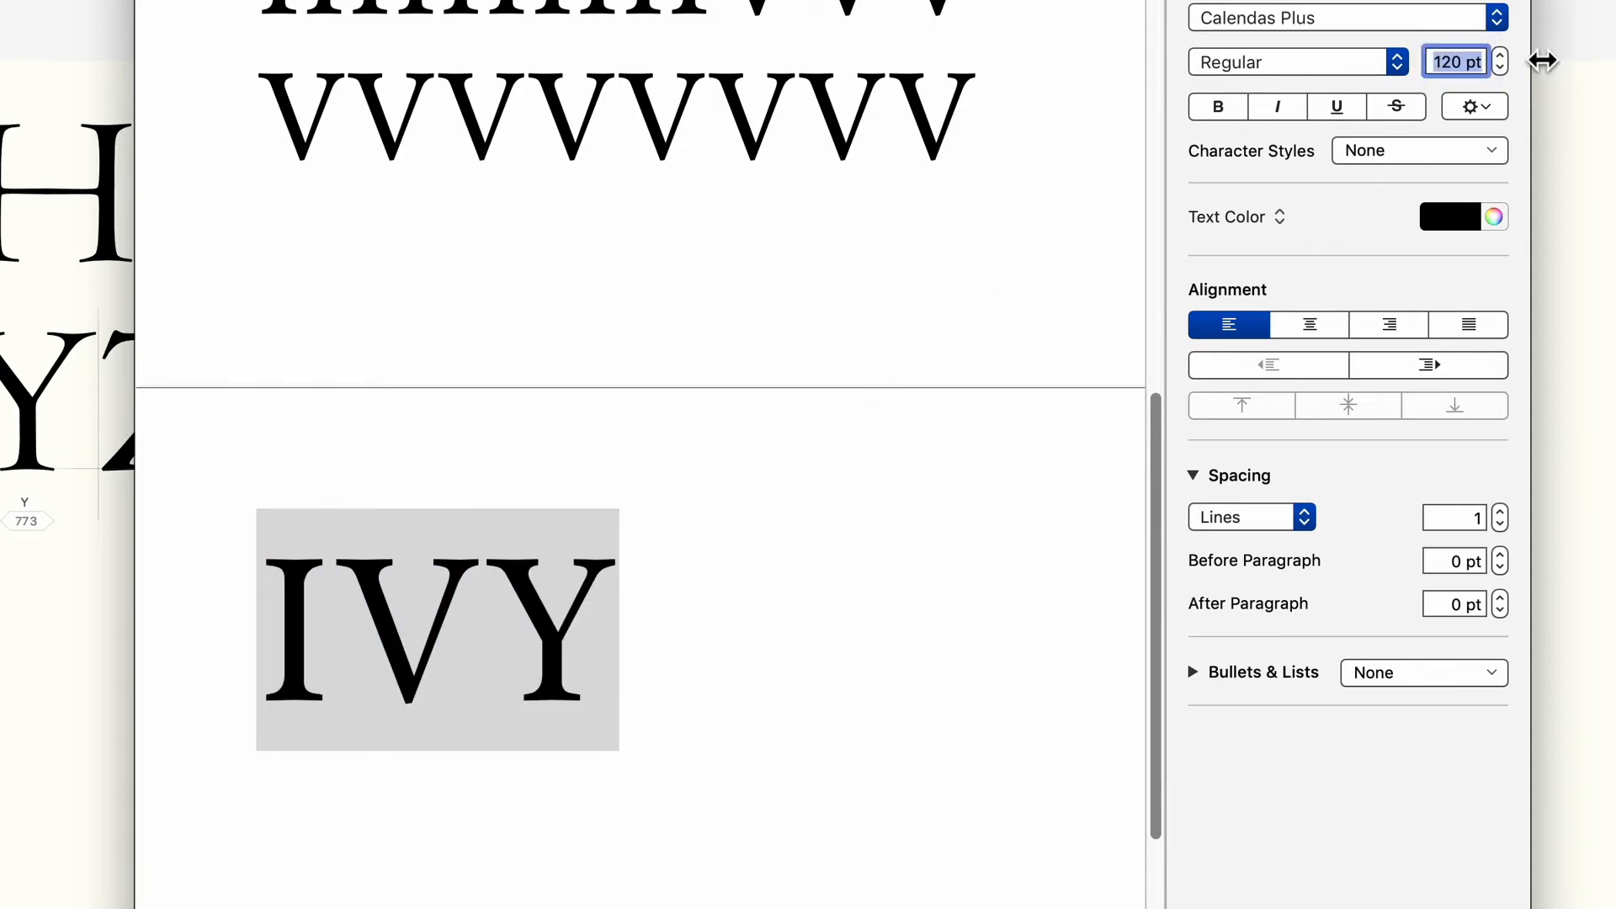
{"action": "type", "text": "150"}
{"action": "key", "text": "Return"}
{"action": "left_click", "coordinate": [710, 642]}
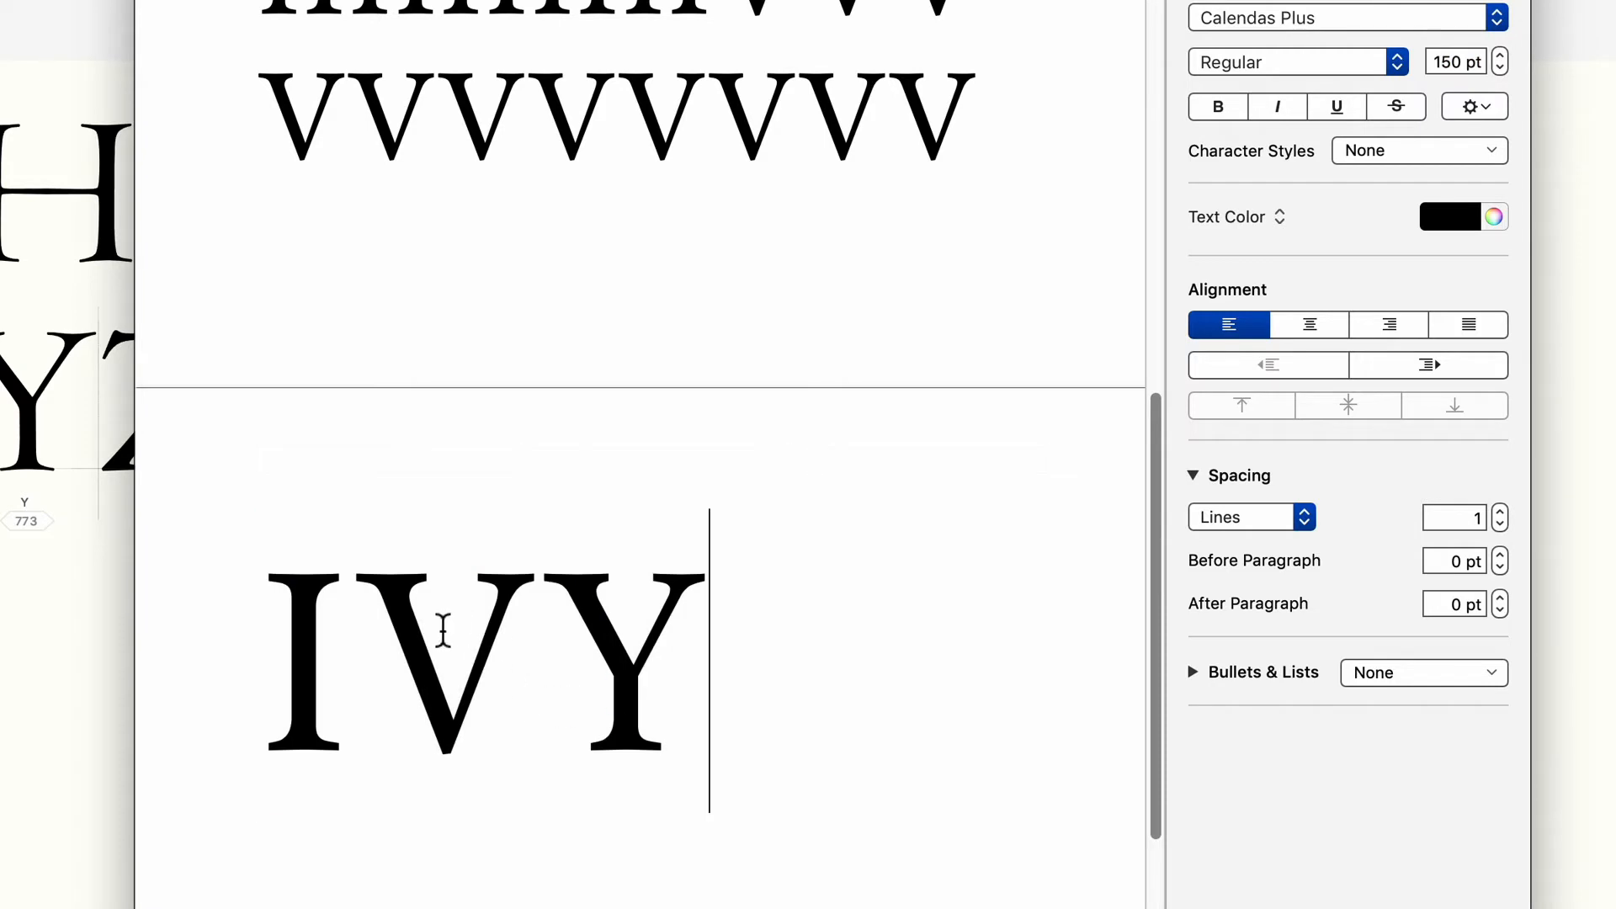
- Examine the stems, diagonals and gaps between the letters of the word IVY
{"action": "left_click", "coordinate": [348, 580]}
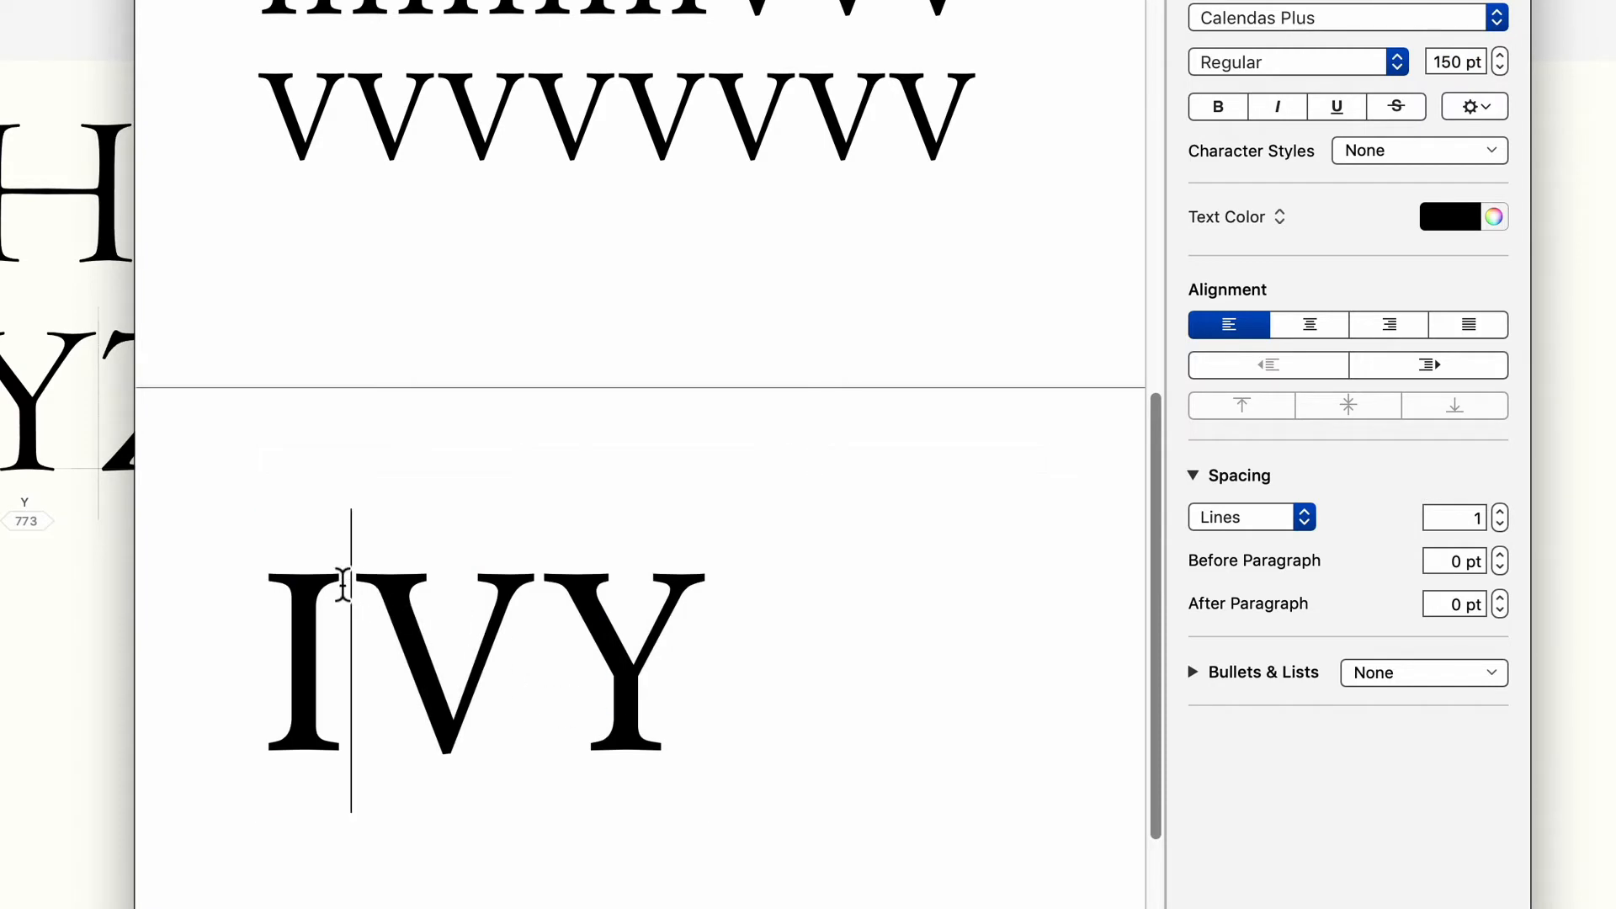
{"action": "left_click", "coordinate": [605, 604]}
{"action": "left_click", "coordinate": [427, 627]}
{"action": "left_click", "coordinate": [271, 643]}
{"action": "left_click", "coordinate": [367, 644]}
{"action": "left_click", "coordinate": [517, 639]}
{"action": "left_click", "coordinate": [644, 644]}
{"action": "left_click", "coordinate": [479, 659]}
{"action": "left_click", "coordinate": [741, 642]}
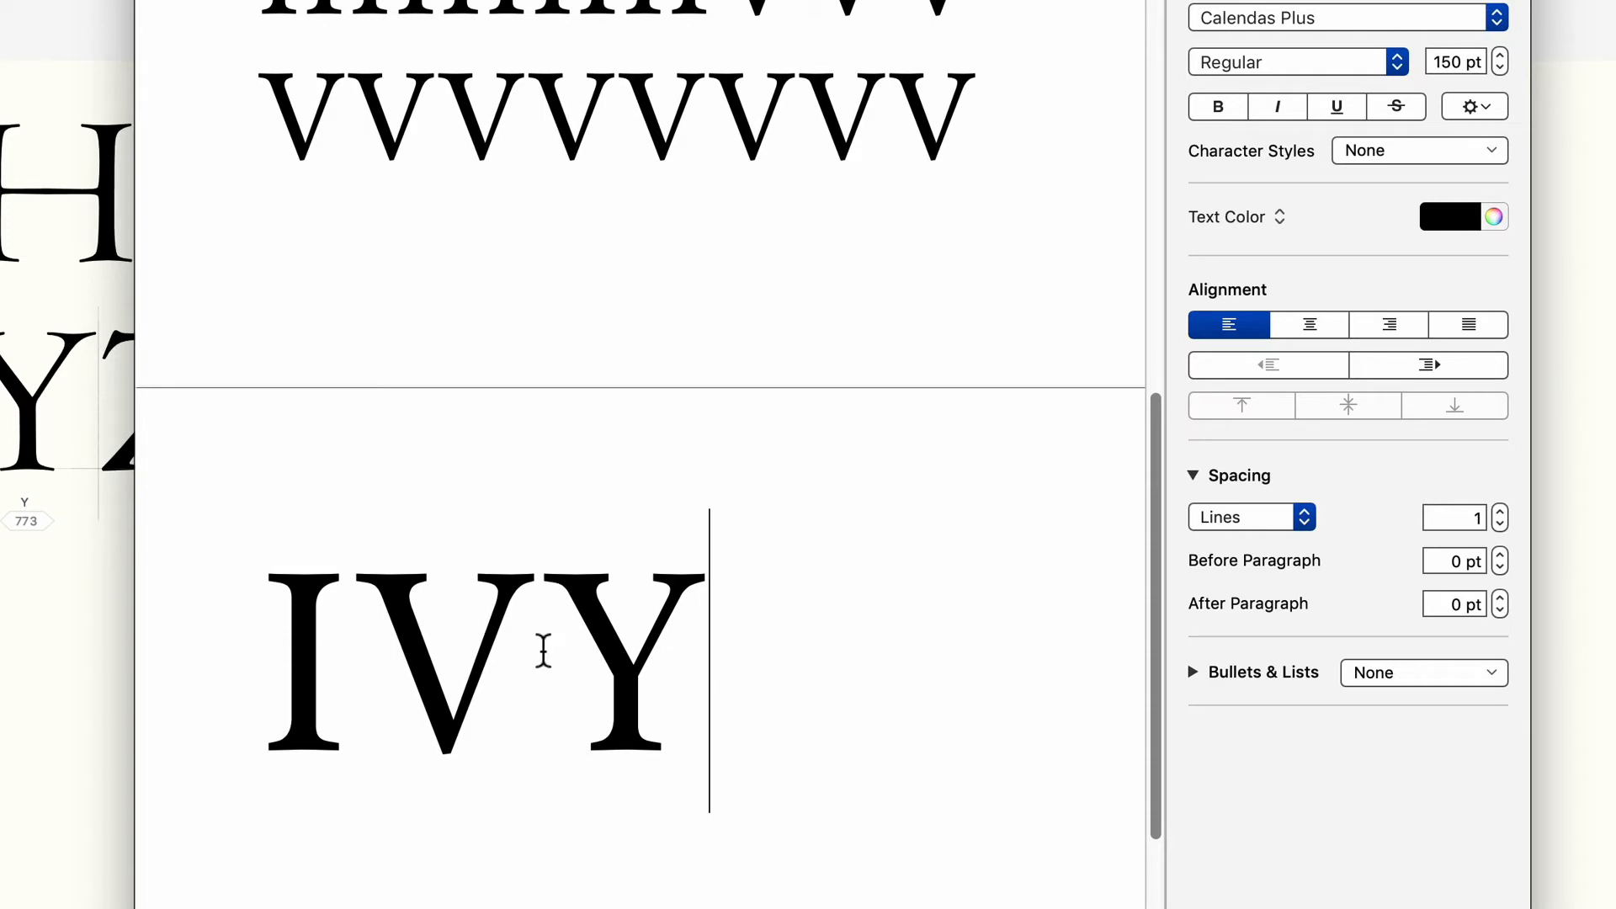
{"action": "left_click", "coordinate": [541, 649]}
{"action": "left_click", "coordinate": [362, 636]}
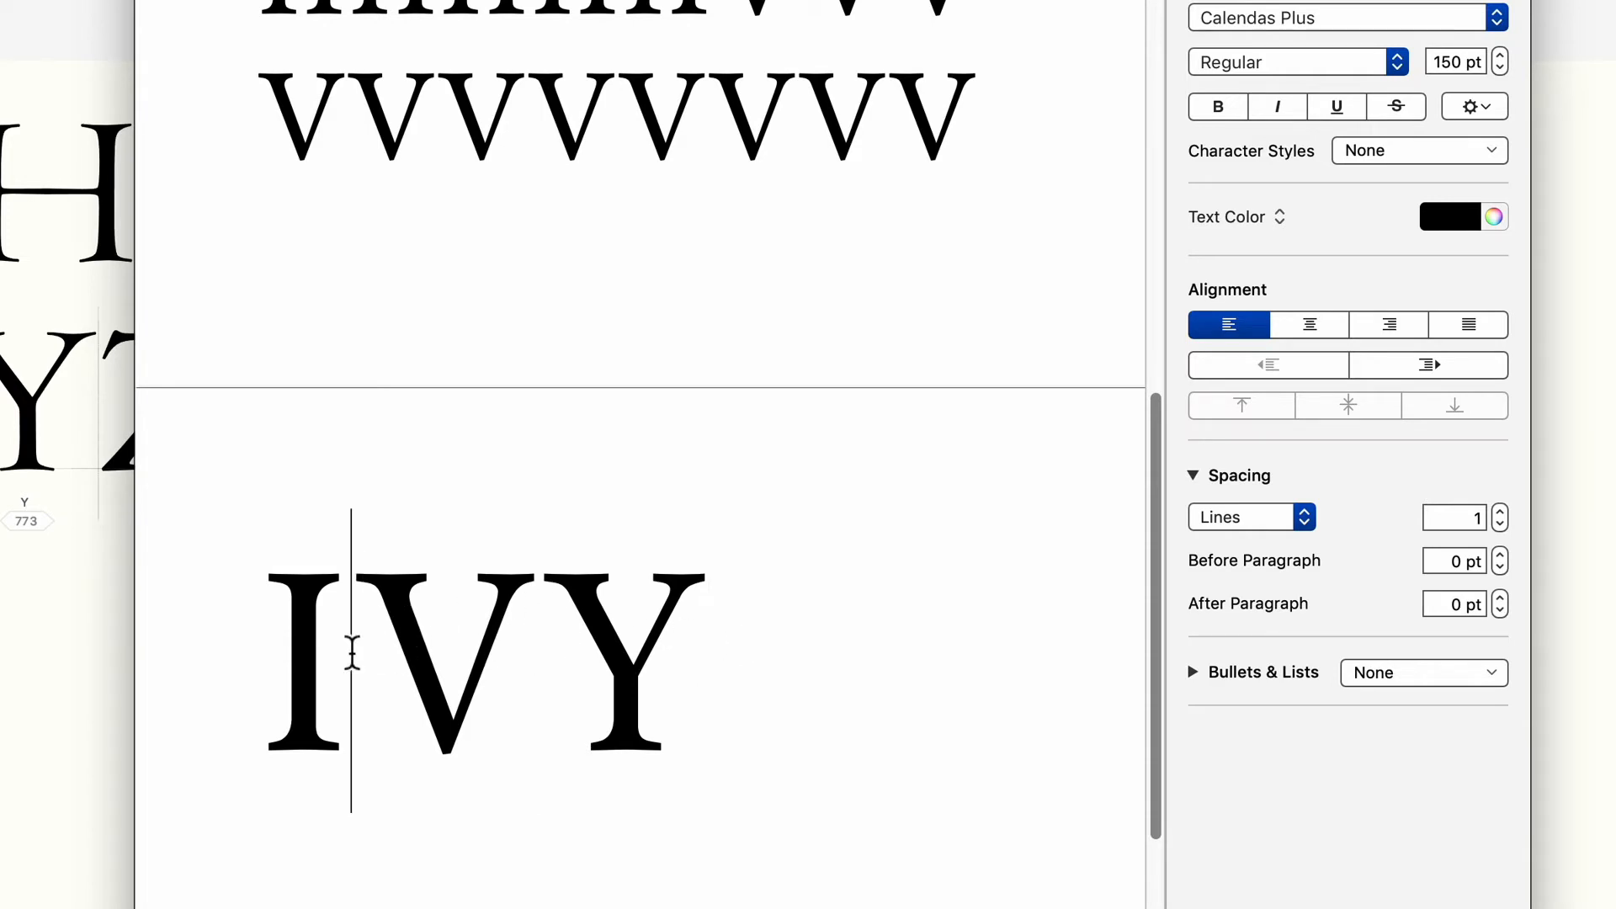
{"action": "left_click", "coordinate": [290, 652]}
{"action": "left_click", "coordinate": [421, 644]}
{"action": "left_click", "coordinate": [671, 642]}
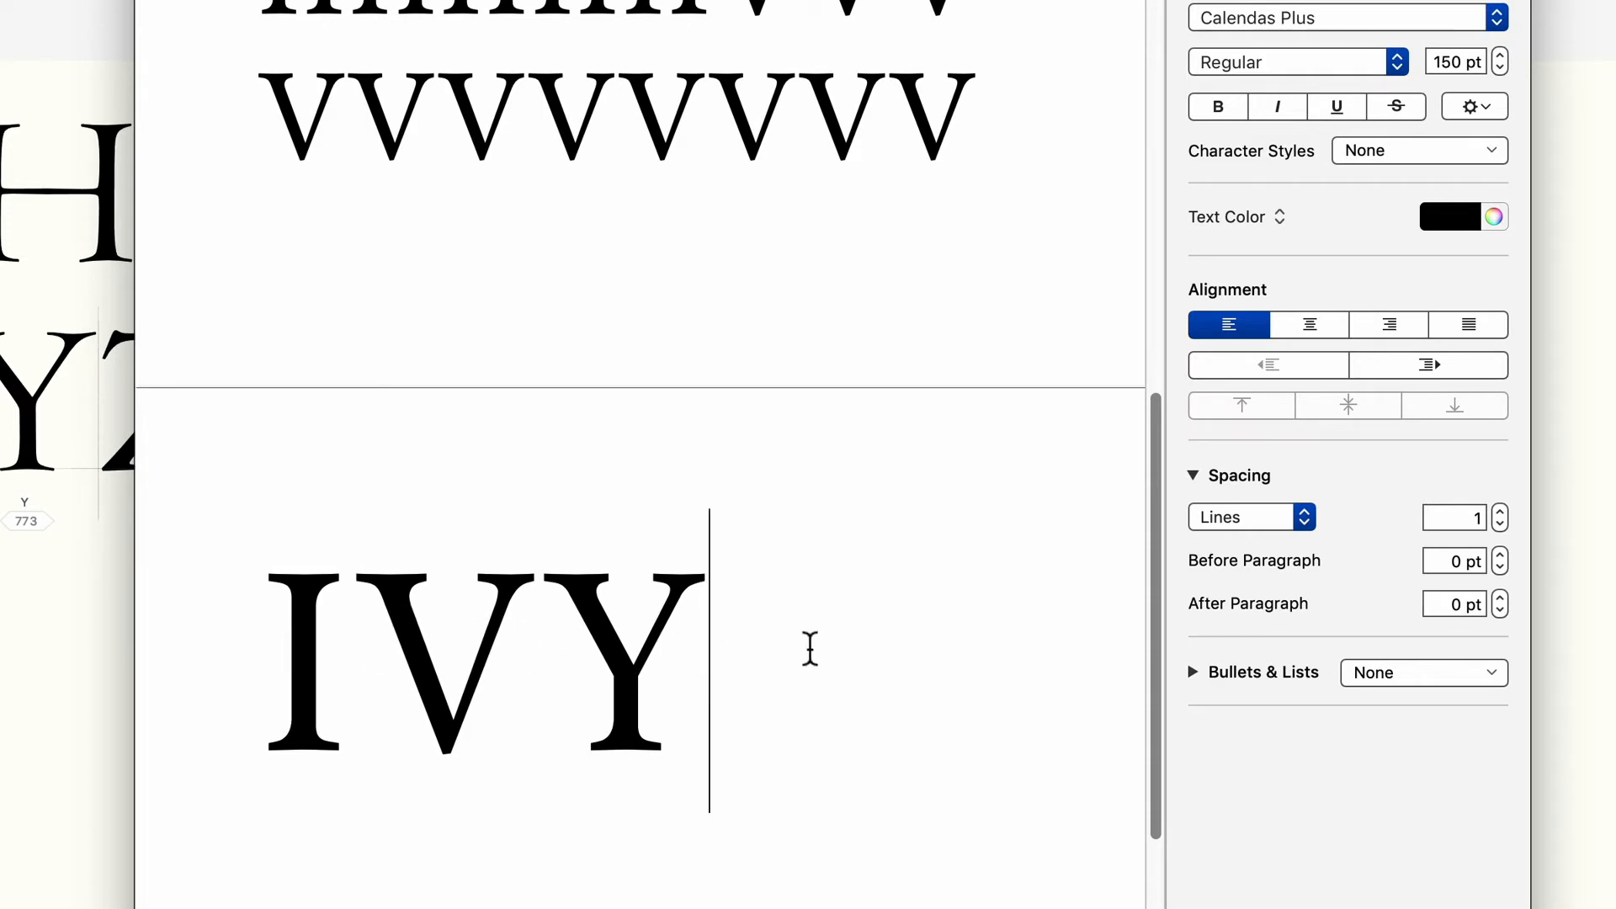
- Center-align the word IVY on its page
{"action": "key", "text": "super+a"}
{"action": "left_click", "coordinate": [1310, 325]}
{"action": "left_click", "coordinate": [901, 611]}
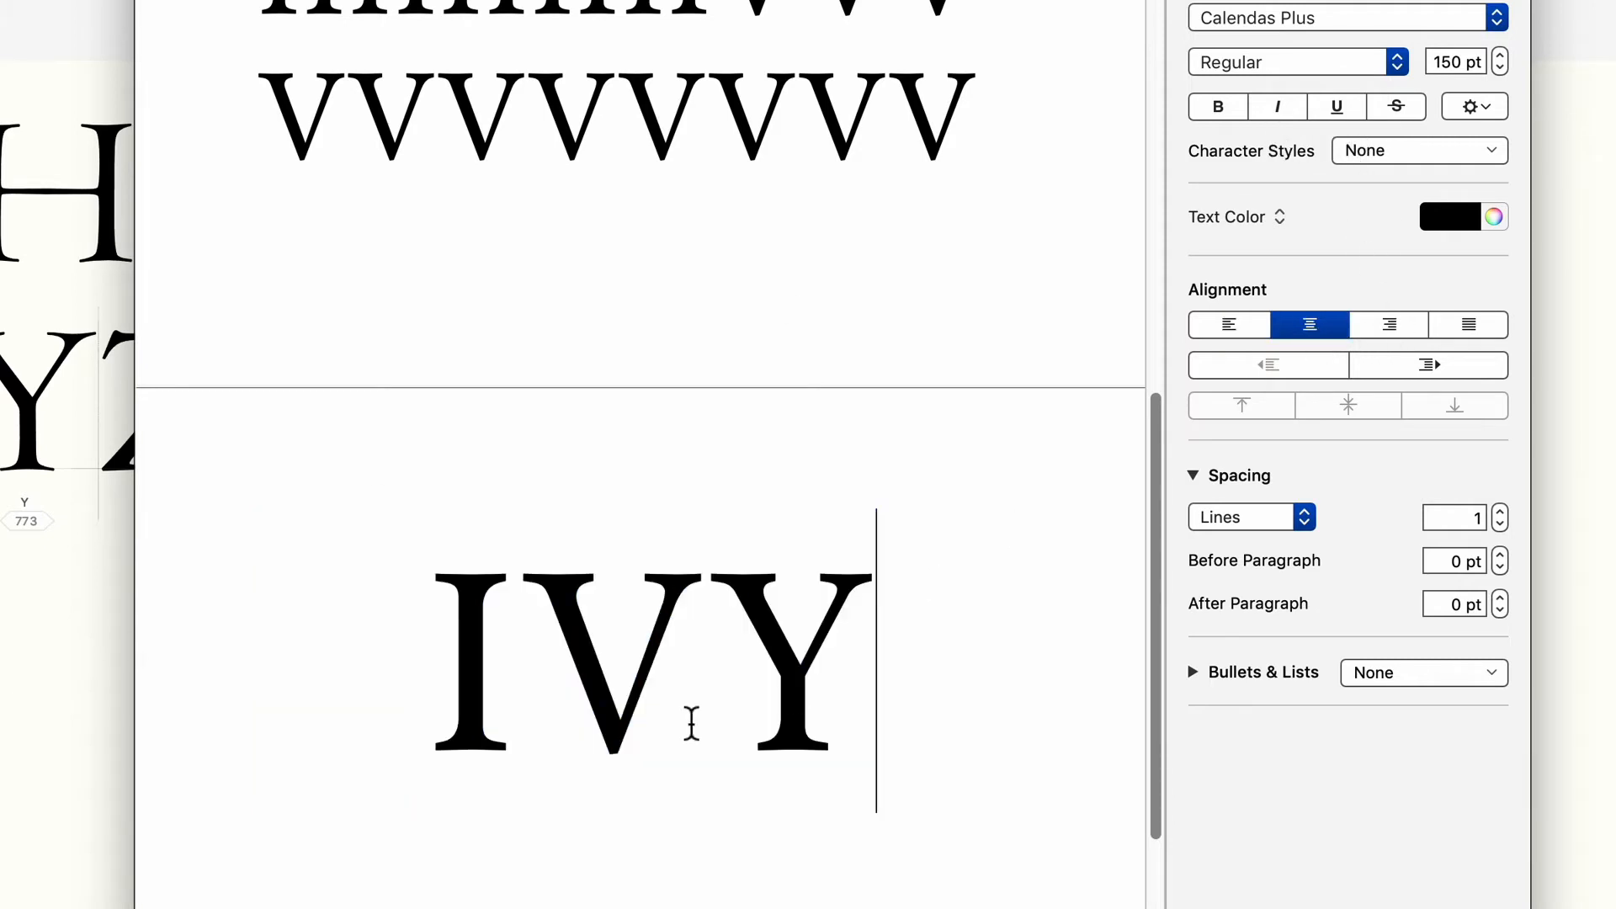
{"action": "left_click", "coordinate": [715, 674]}
{"action": "left_click", "coordinate": [522, 672]}
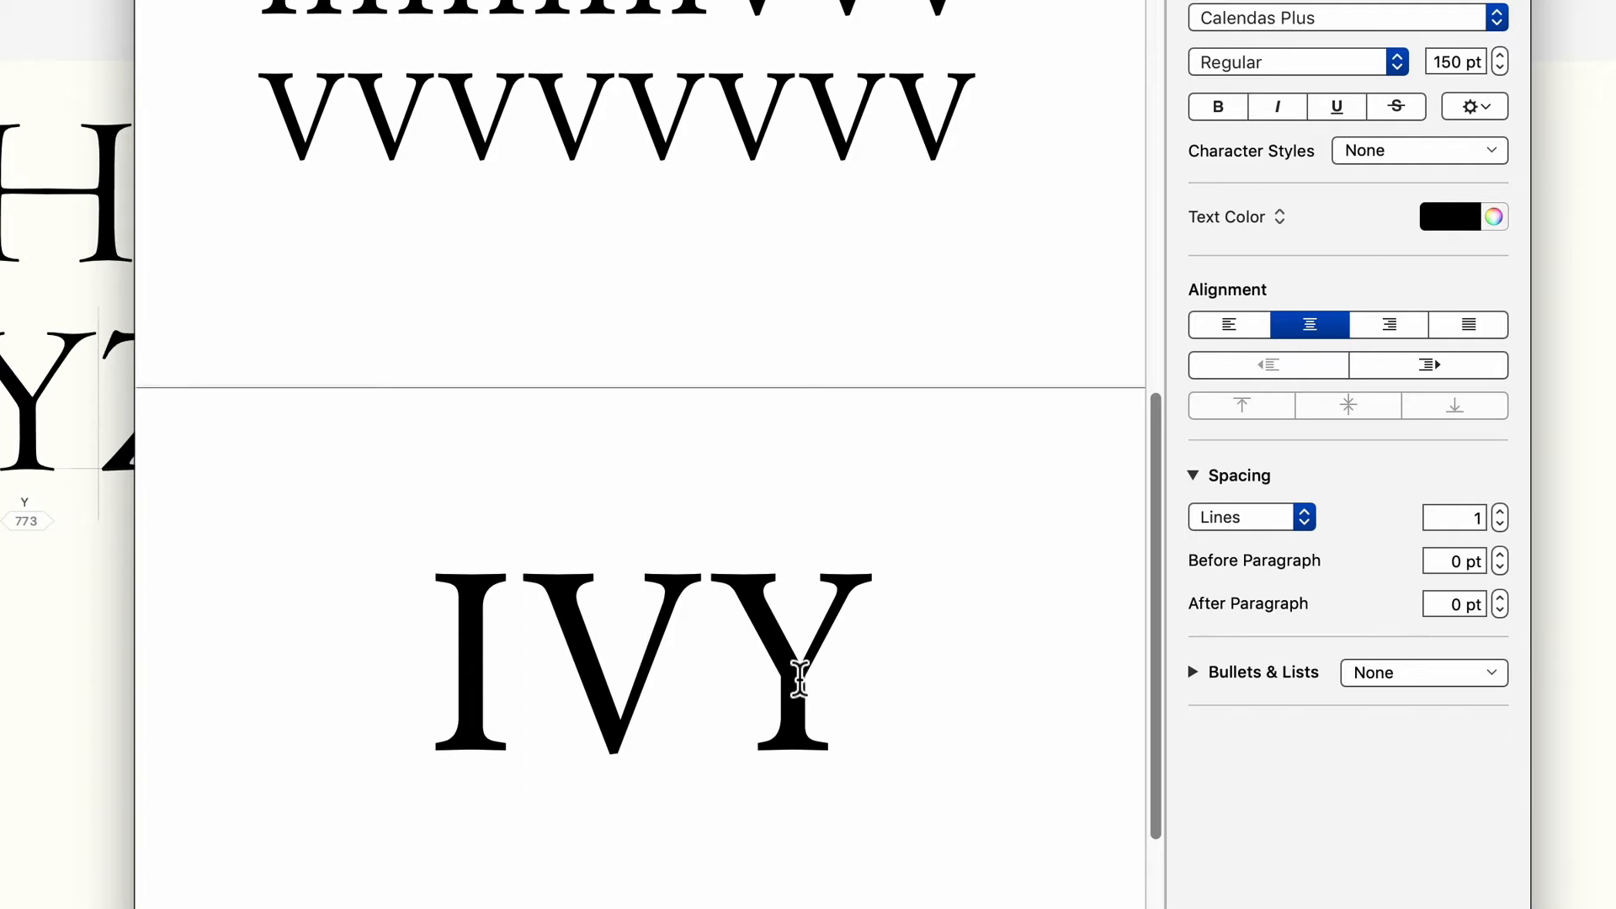
- Add the sample word AARON, centered at 120 pt, on a line below IVY
{"action": "scroll", "coordinate": [804, 669], "scroll_direction": "up", "scroll_amount": 10}
{"action": "scroll", "coordinate": [819, 659], "scroll_direction": "down", "scroll_amount": 10}
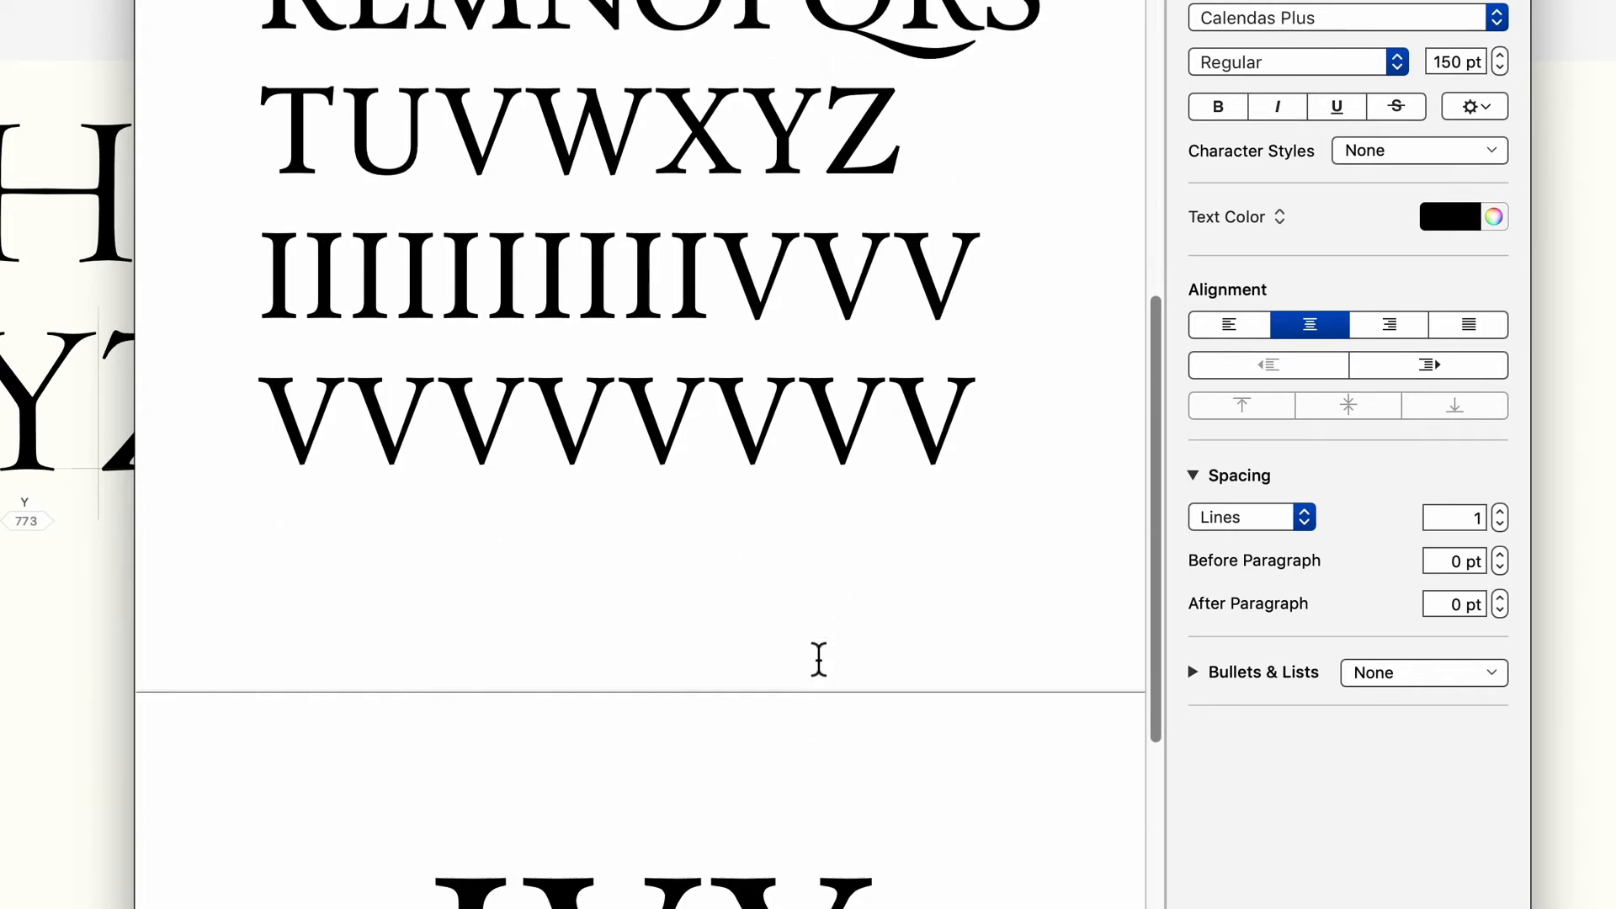
{"action": "key", "text": "super+a"}
{"action": "left_click", "coordinate": [746, 593]}
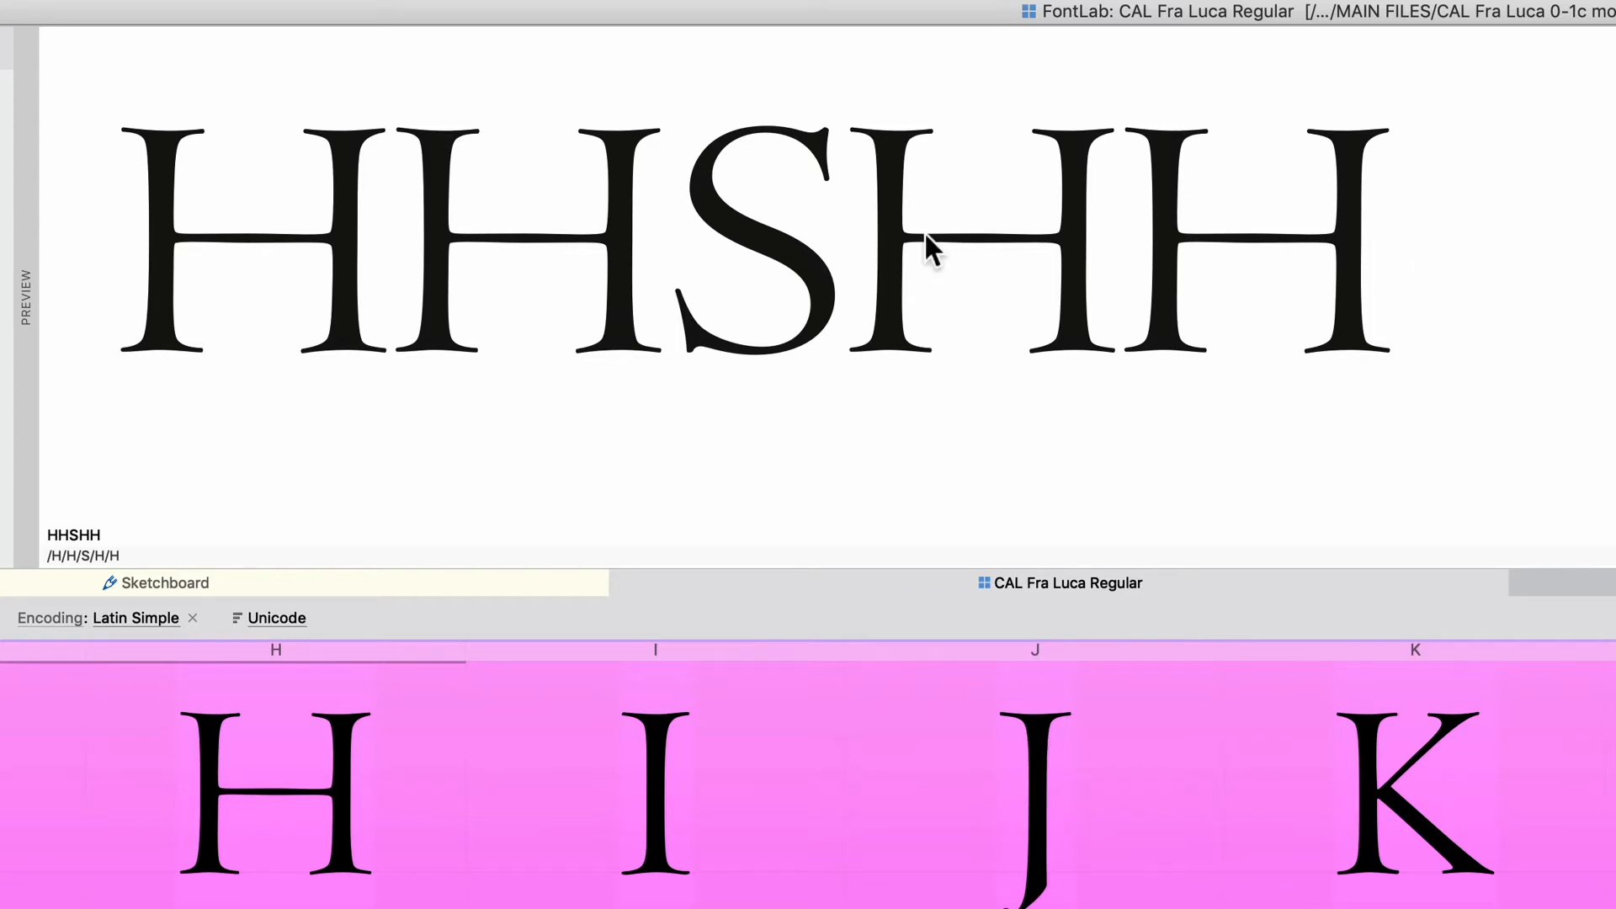
{"action": "left_click", "coordinate": [1094, 473]}
{"action": "key", "text": "super+a"}
{"action": "type", "text": "AARON"}
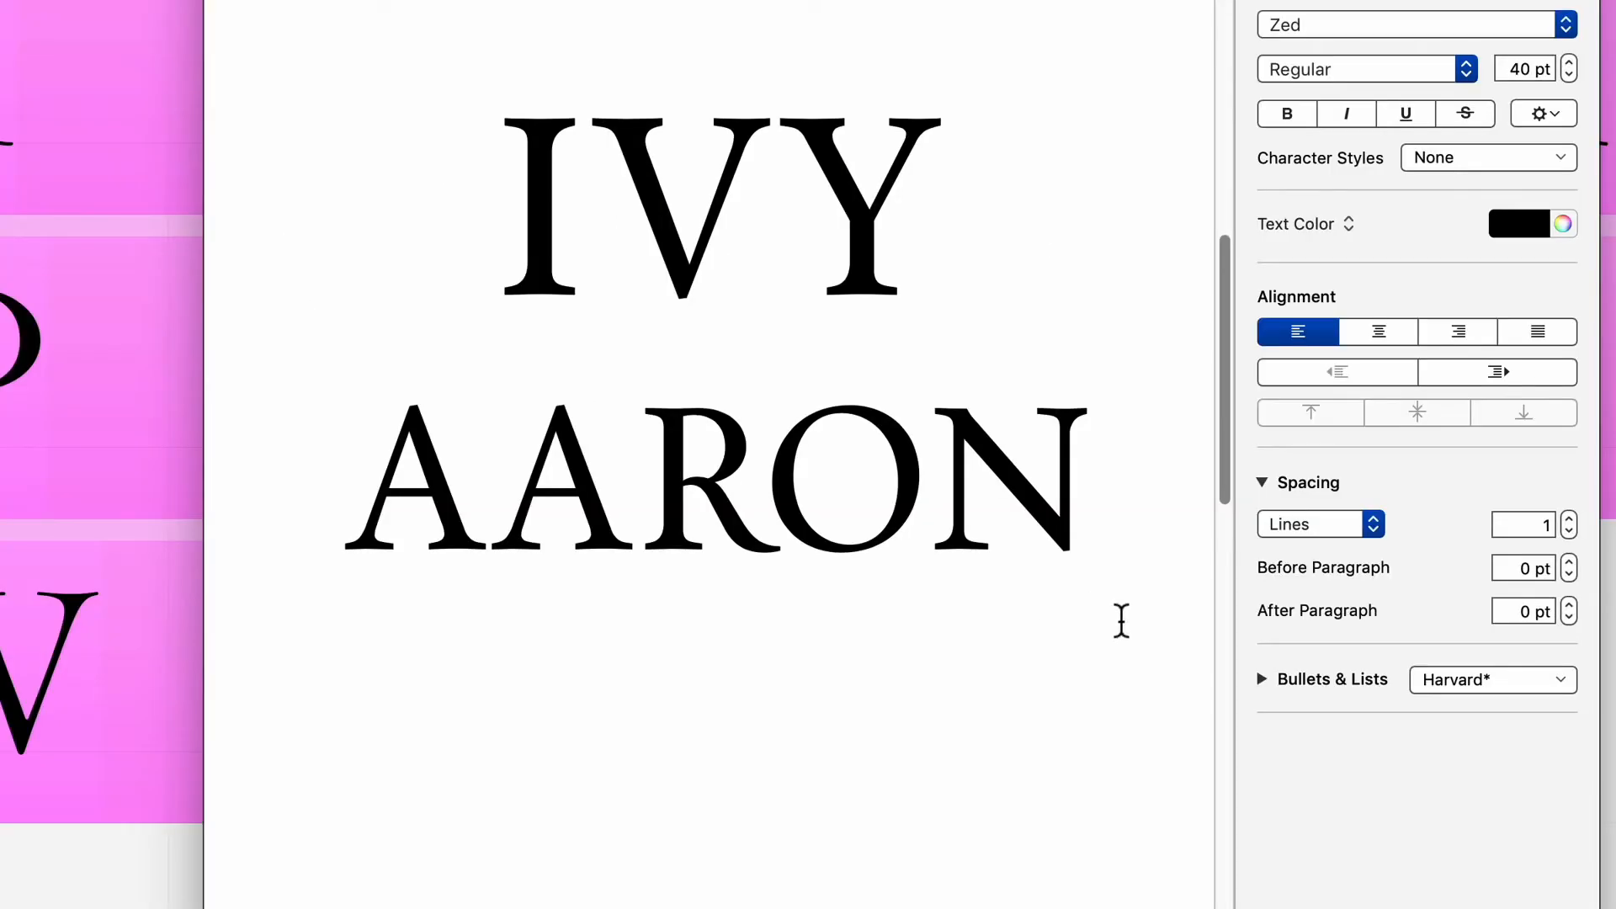
- Duplicate the word AARON onto a new line directly below it
{"action": "left_click_drag", "start_coordinate": [1097, 463], "coordinate": [417, 573]}
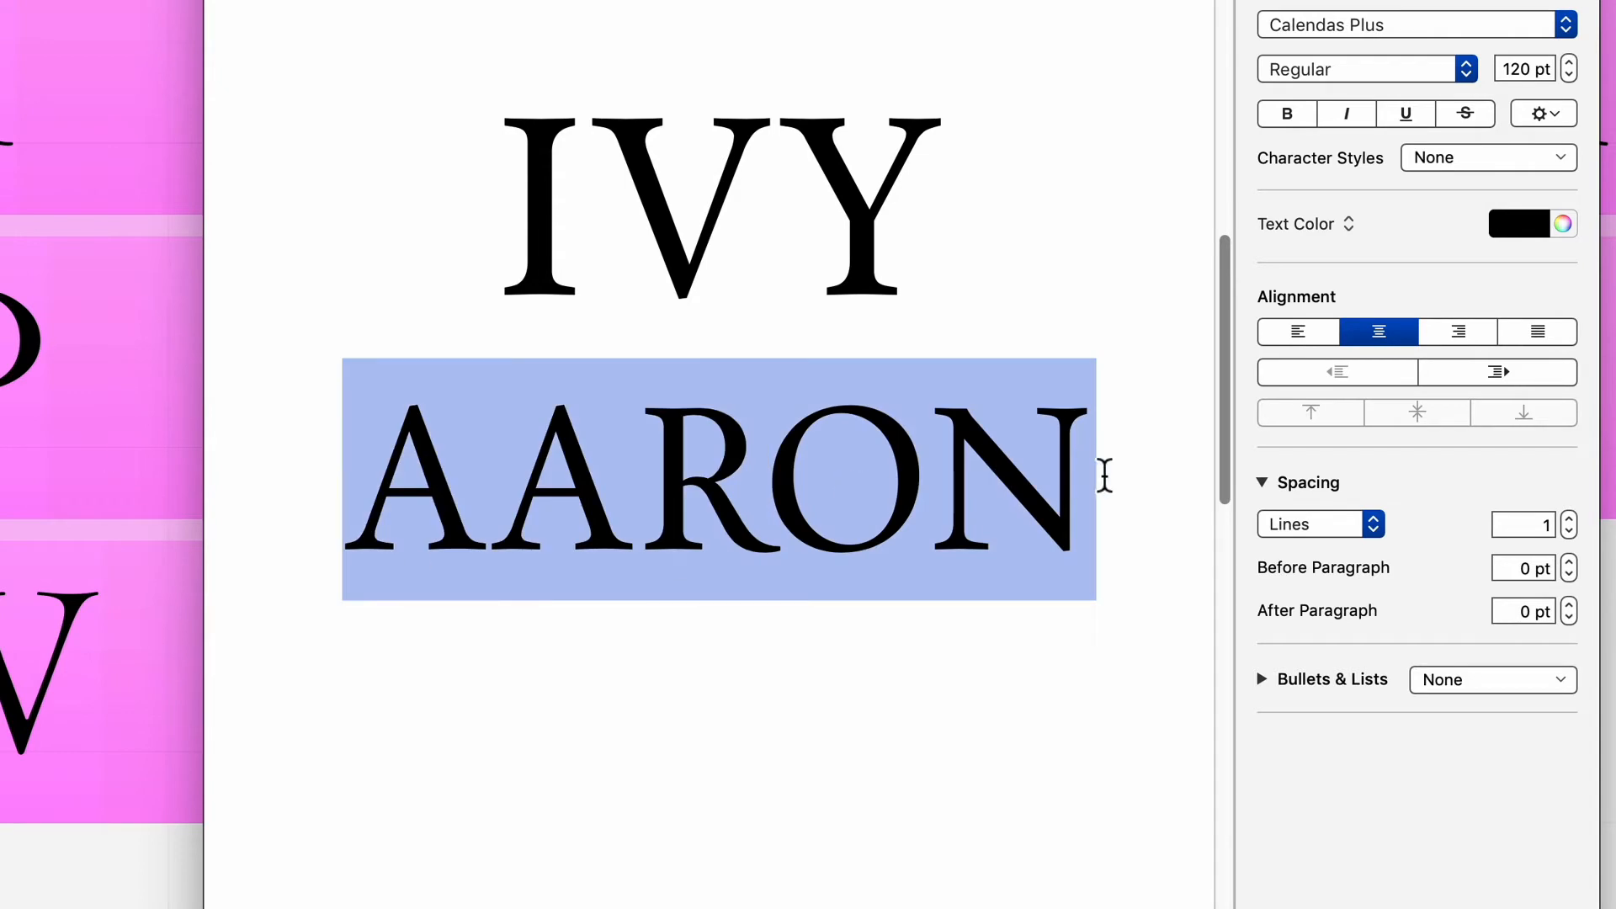
{"action": "key", "text": "super+c"}
{"action": "key", "text": "Right"}
{"action": "key", "text": "Return"}
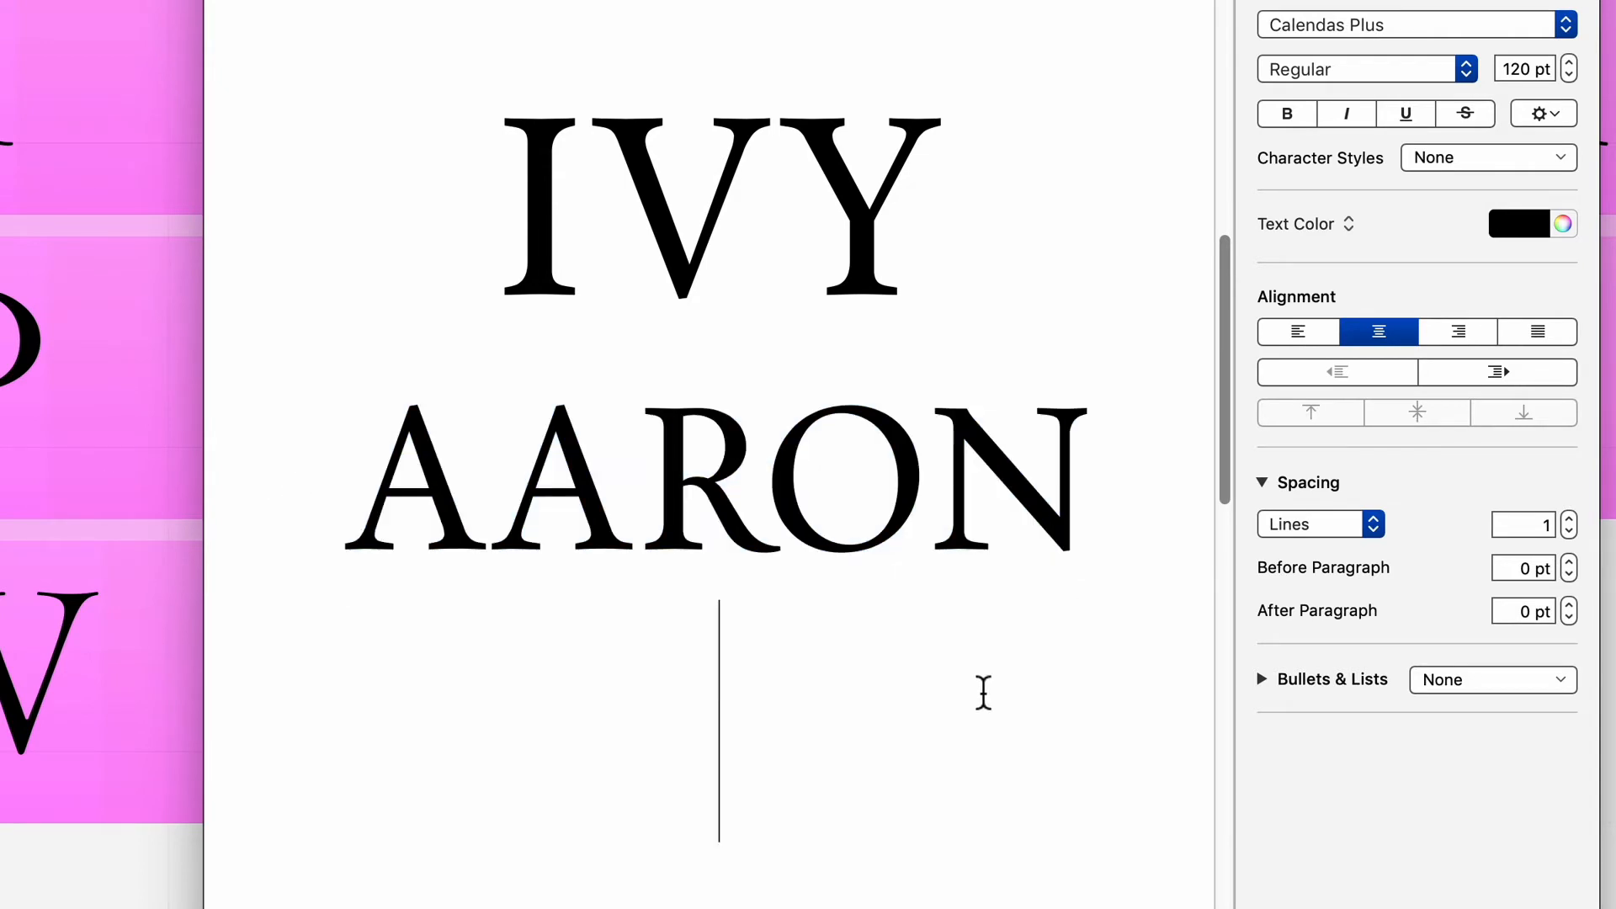
{"action": "key", "text": "super+v"}
- Set the duplicated AARON in Mantinia Regular at 117 pt
{"action": "key", "text": "shift+Left"}
{"action": "key", "text": "shift+Left"}
{"action": "key", "text": "shift+Left"}
{"action": "key", "text": "shift+Left"}
{"action": "key", "text": "shift+Left"}
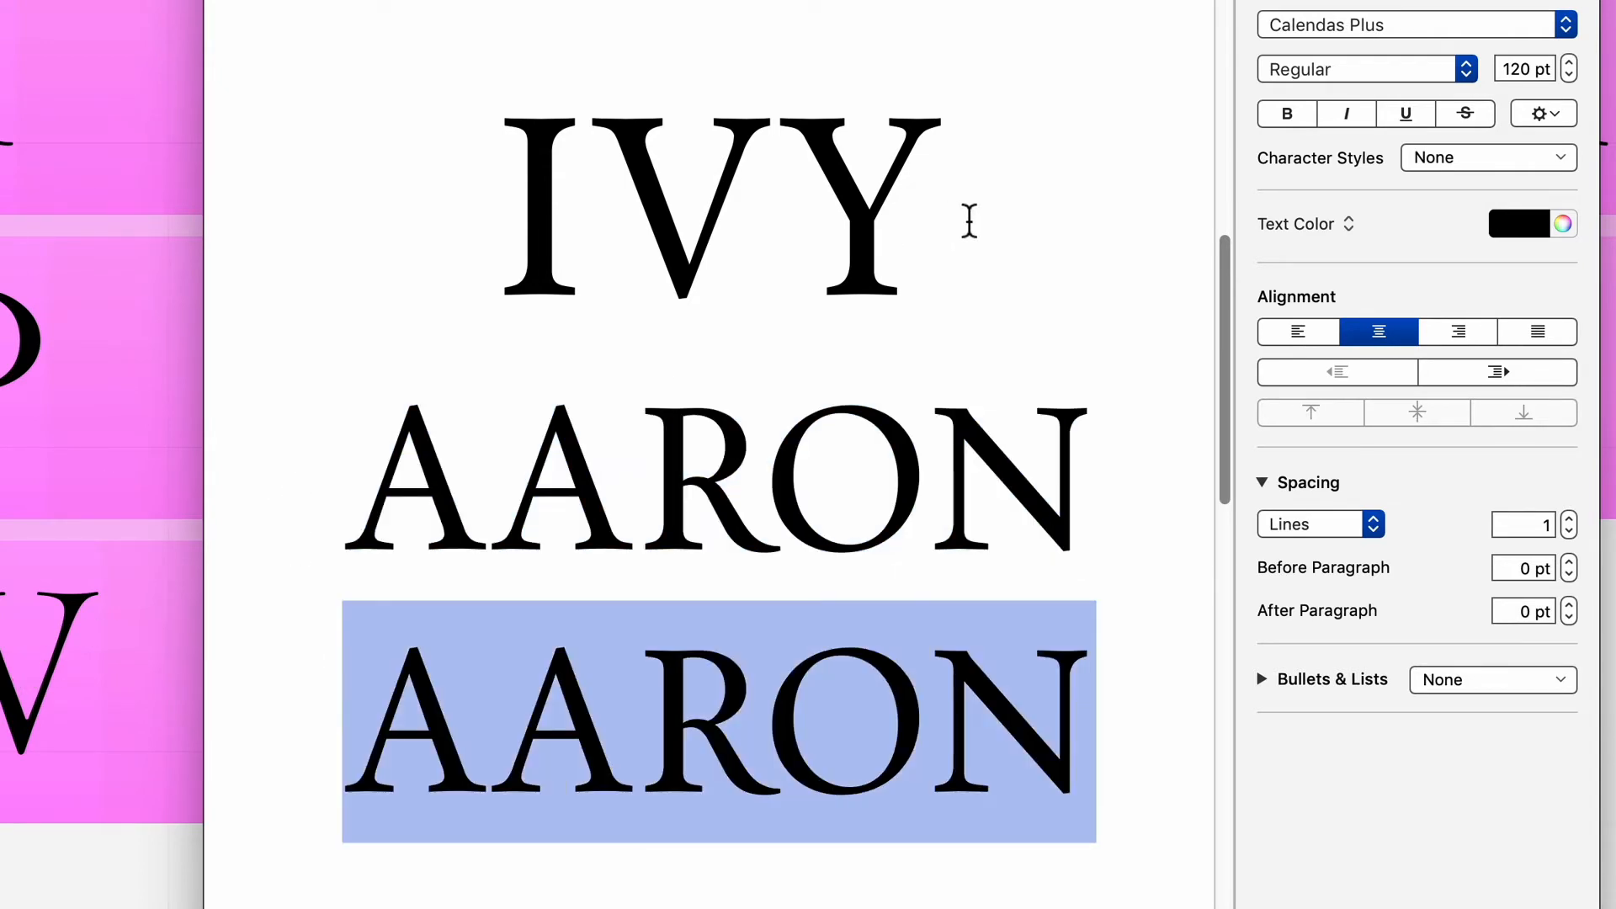
{"action": "left_click", "coordinate": [1290, 24]}
{"action": "left_click", "coordinate": [1343, 59]}
{"action": "left_click", "coordinate": [1570, 75]}
{"action": "left_click", "coordinate": [1571, 75]}
{"action": "left_click", "coordinate": [1571, 75]}
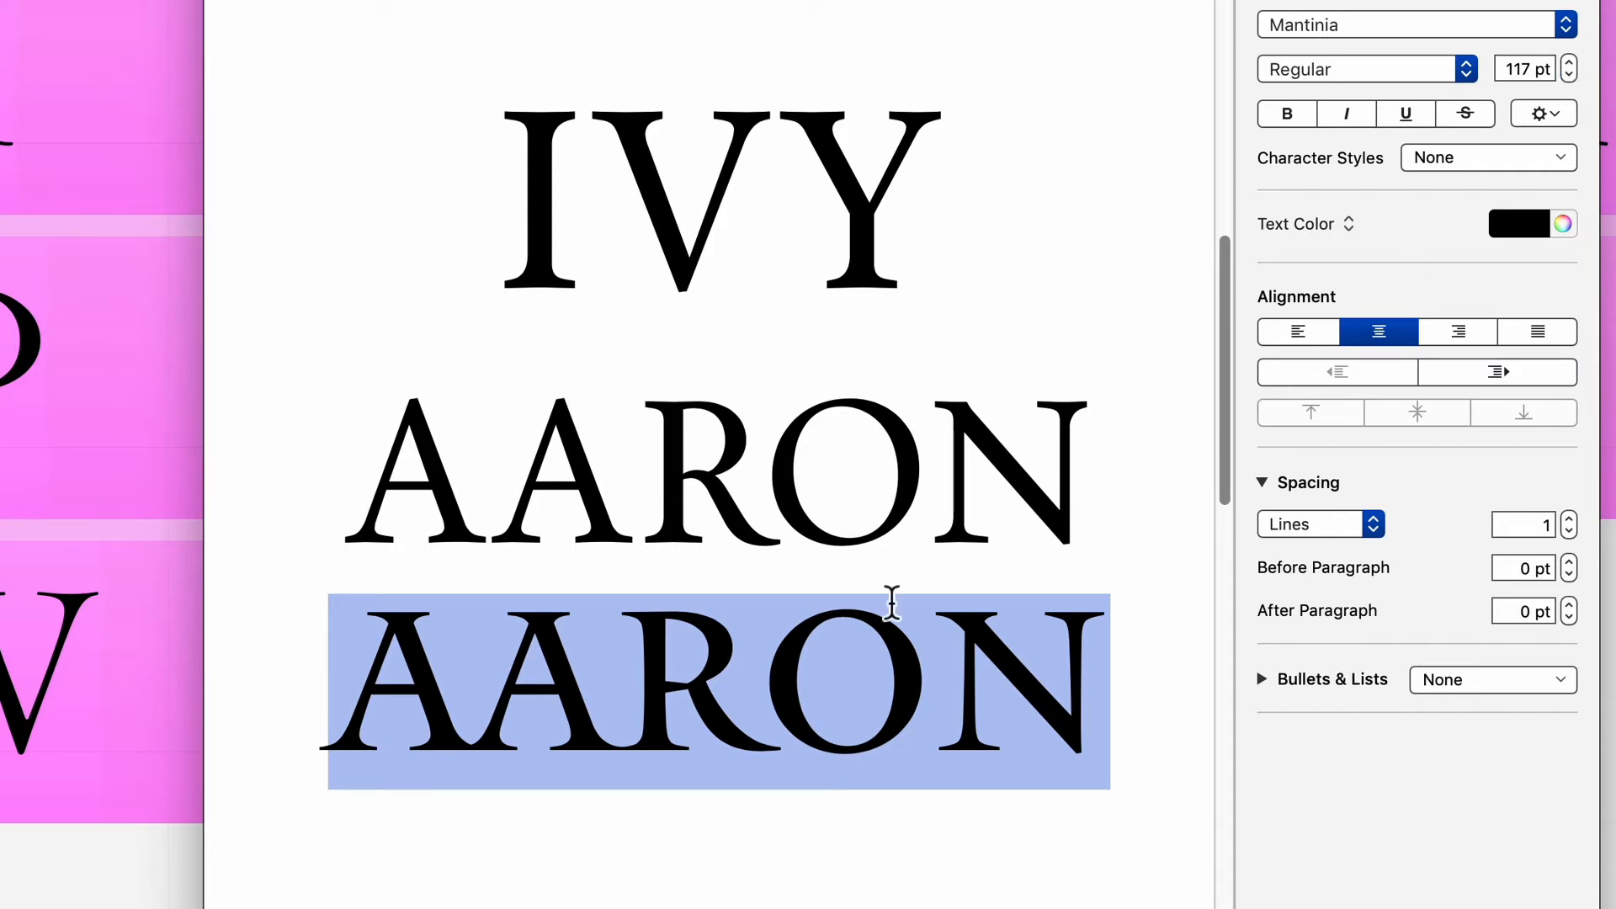
- Add a new line with the sample letters IIIVVV below the Mantinia AARON
{"action": "left_click", "coordinate": [795, 590]}
{"action": "left_click_drag", "start_coordinate": [1104, 708], "coordinate": [300, 745]}
{"action": "left_click", "coordinate": [755, 784]}
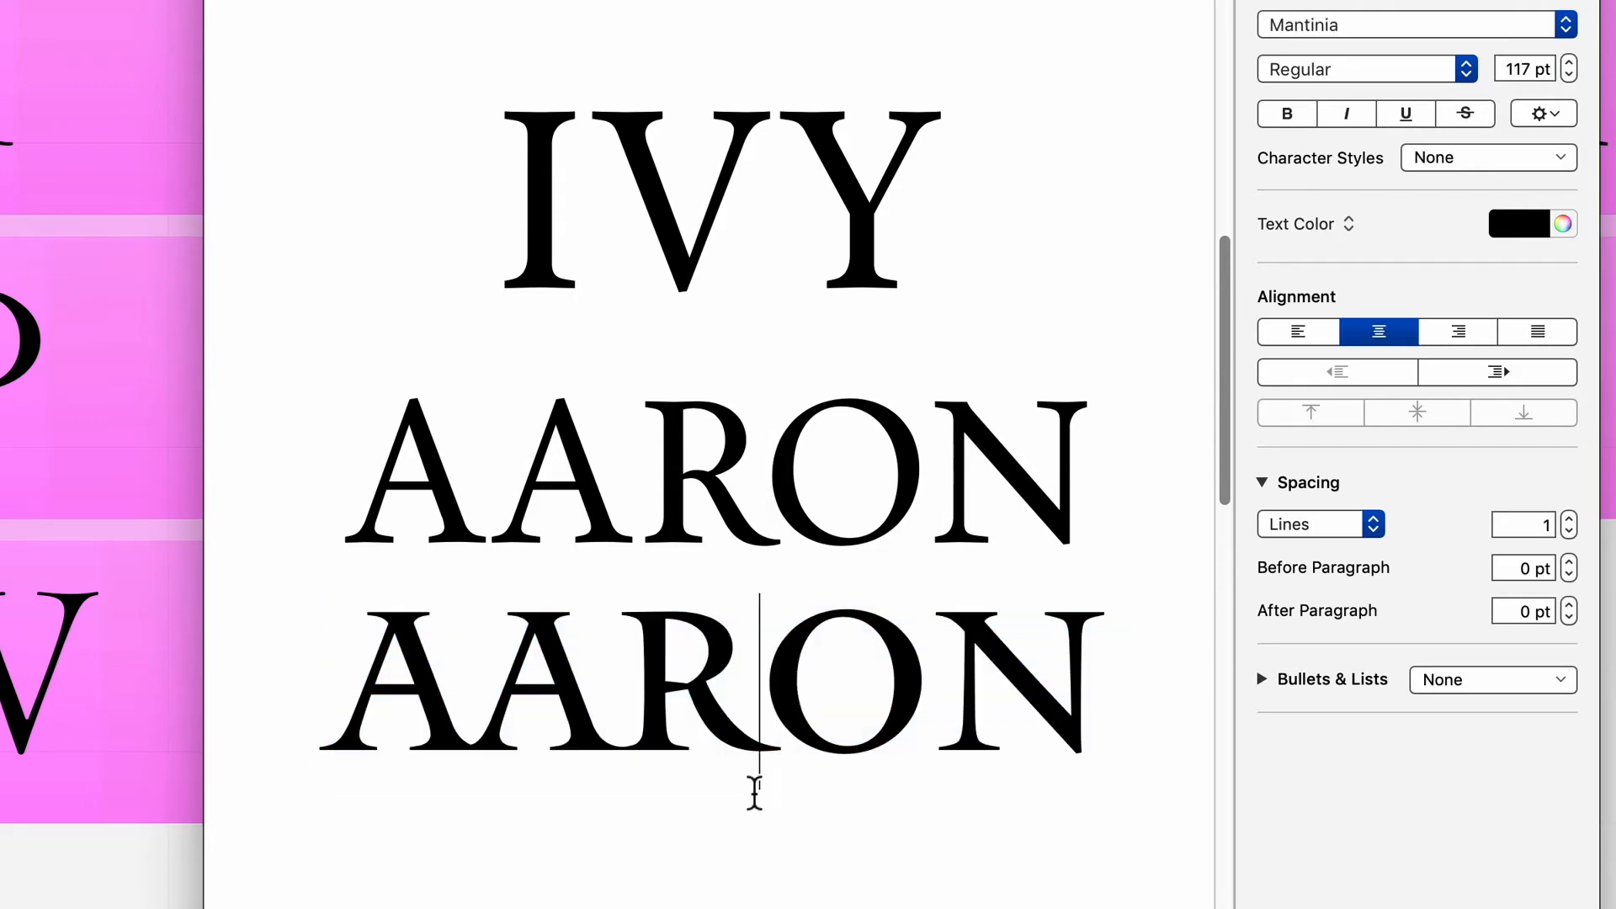
{"action": "left_click", "coordinate": [1083, 589]}
{"action": "key", "text": "Return"}
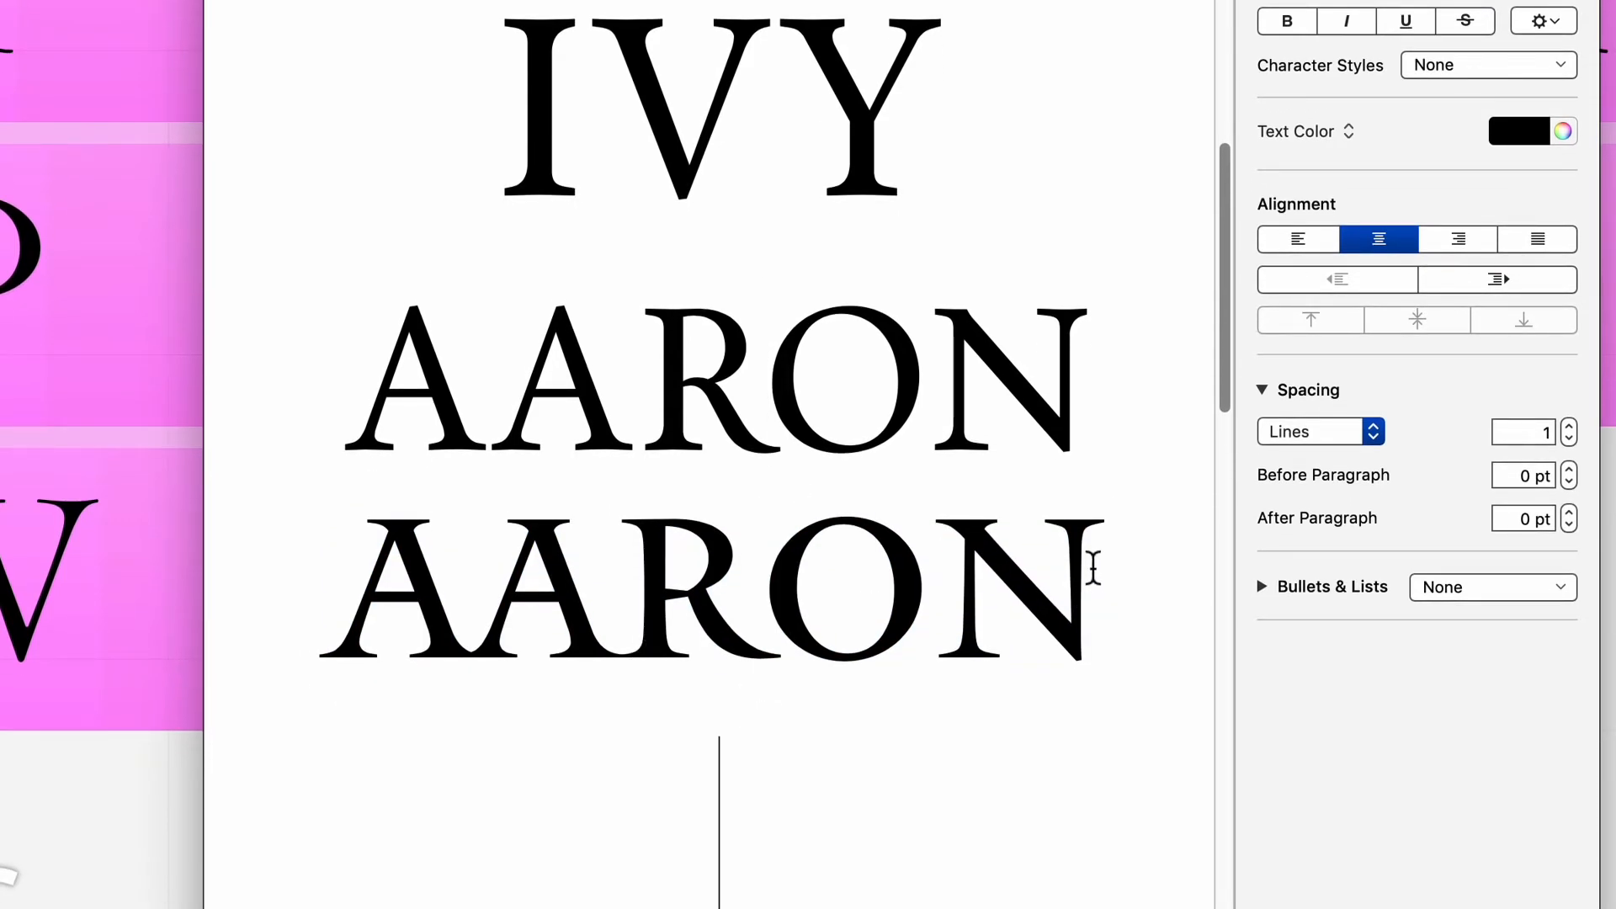
{"action": "type", "text": "III"}
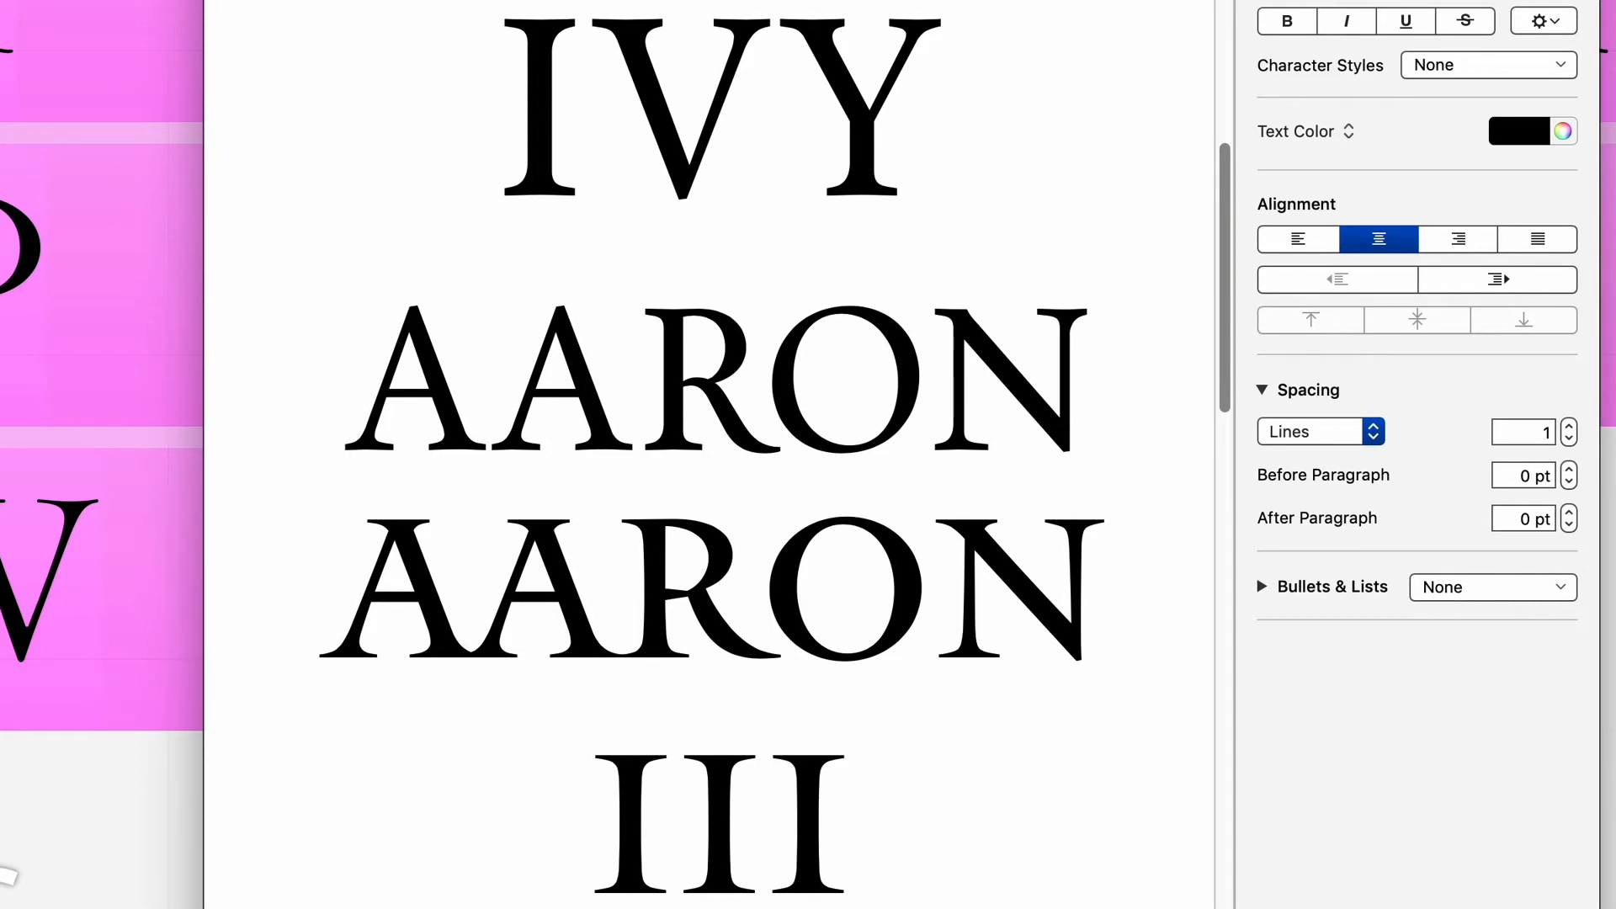
{"action": "type", "text": "VVV"}
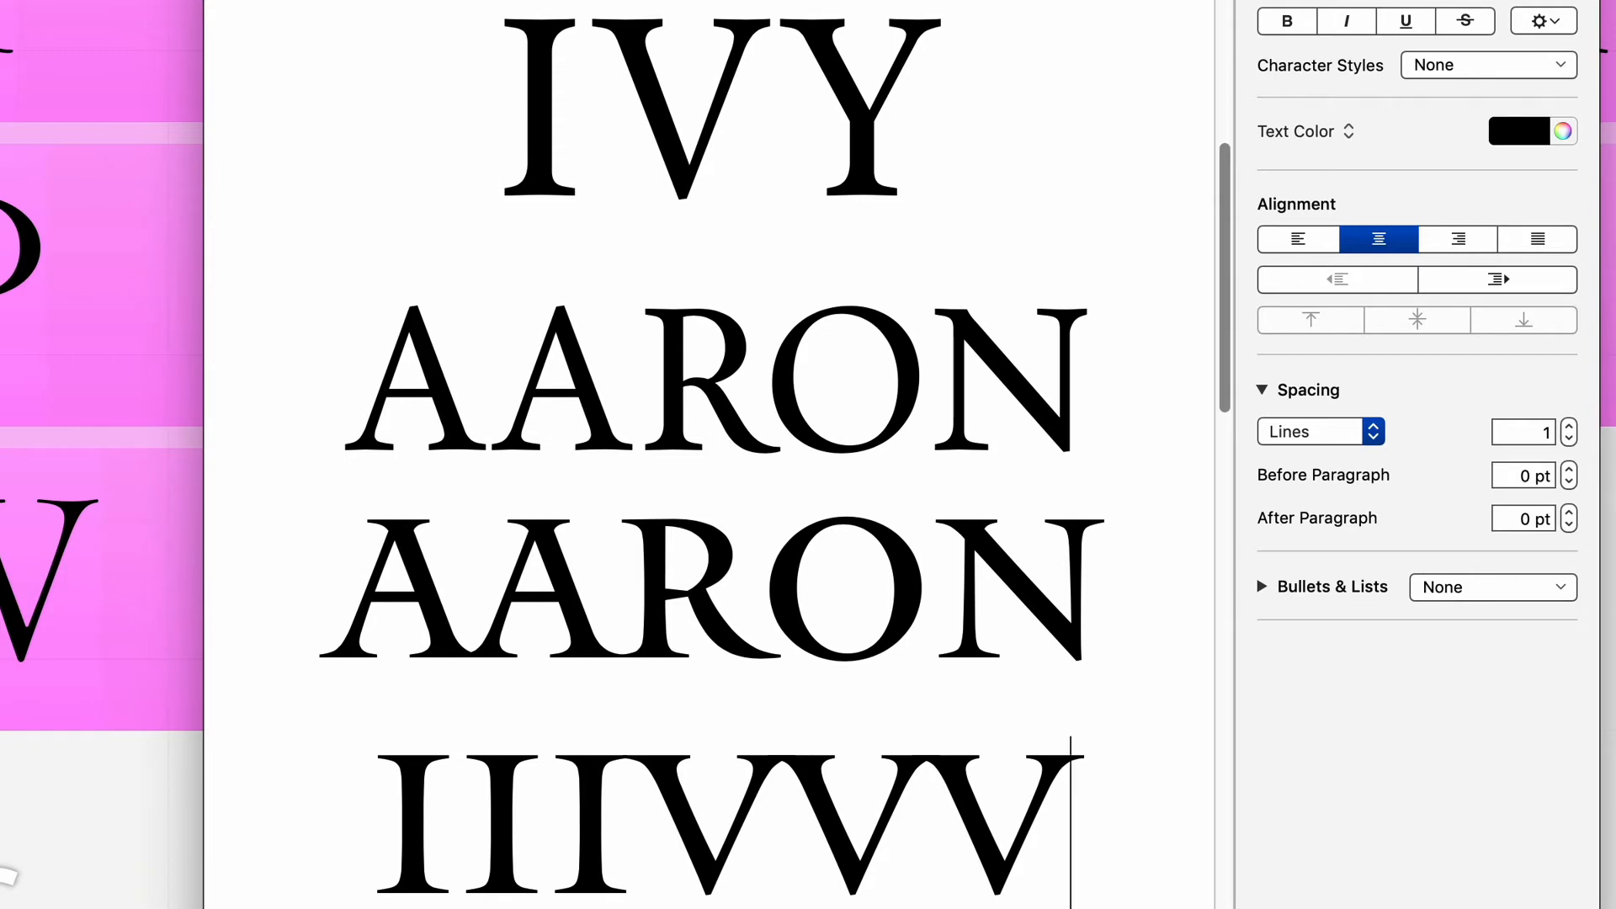
- Replace the IIIVVV sample line with the letter pair AV
{"action": "left_click_drag", "start_coordinate": [606, 685], "coordinate": [499, 619]}
{"action": "left_click_drag", "start_coordinate": [624, 650], "coordinate": [710, 624]}
{"action": "left_click", "coordinate": [618, 669]}
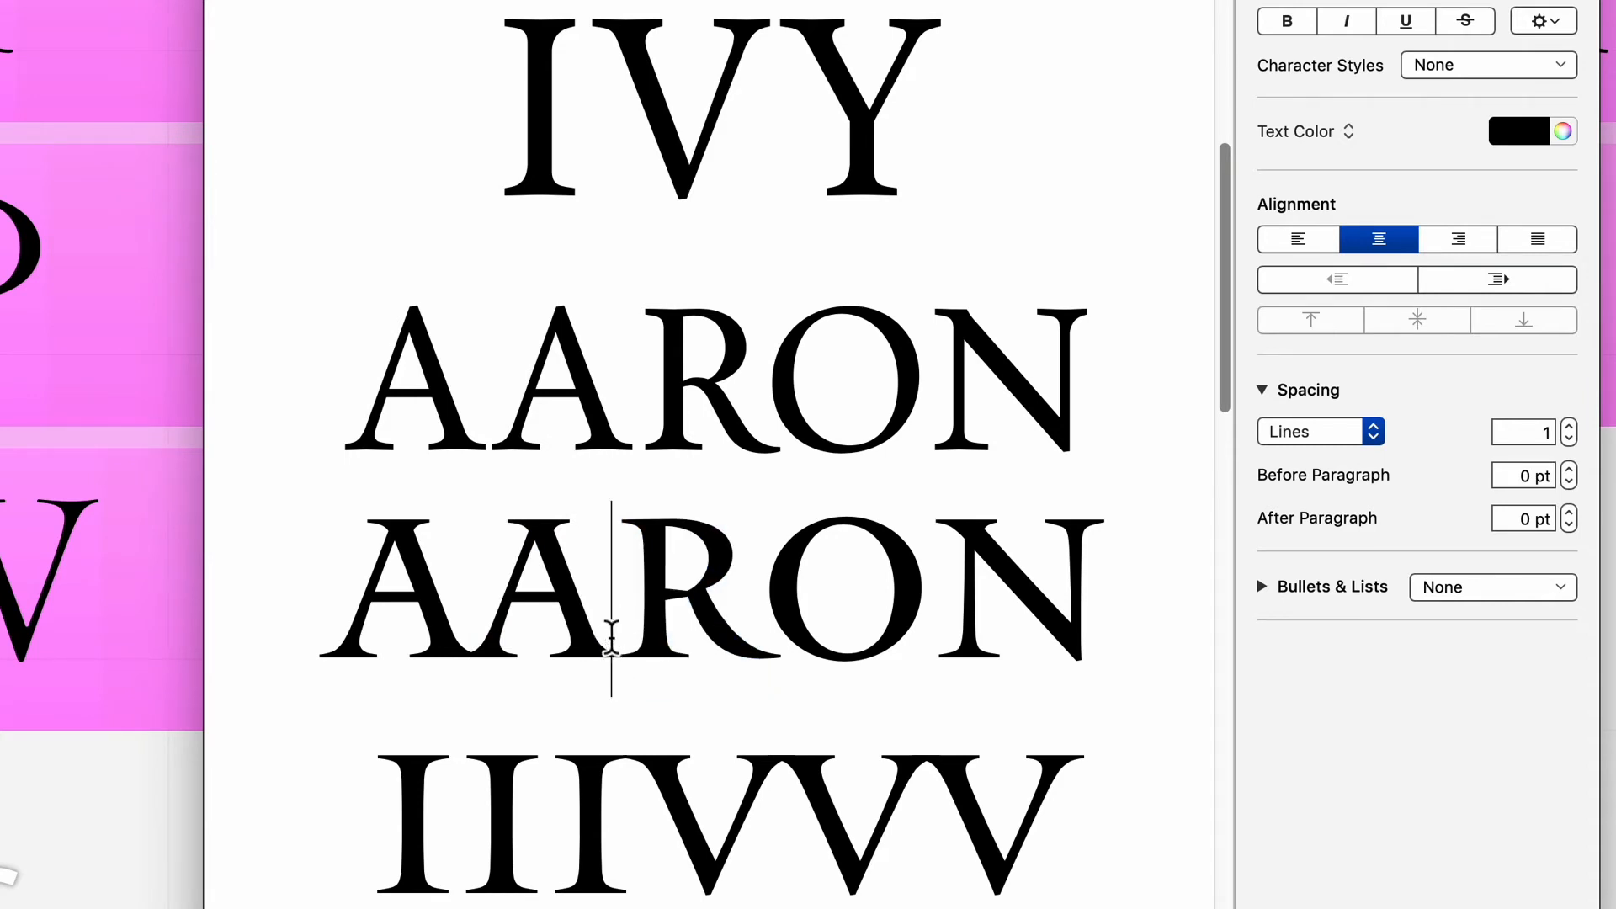
{"action": "left_click_drag", "start_coordinate": [596, 834], "coordinate": [628, 775]}
{"action": "triple_click", "coordinate": [975, 667]}
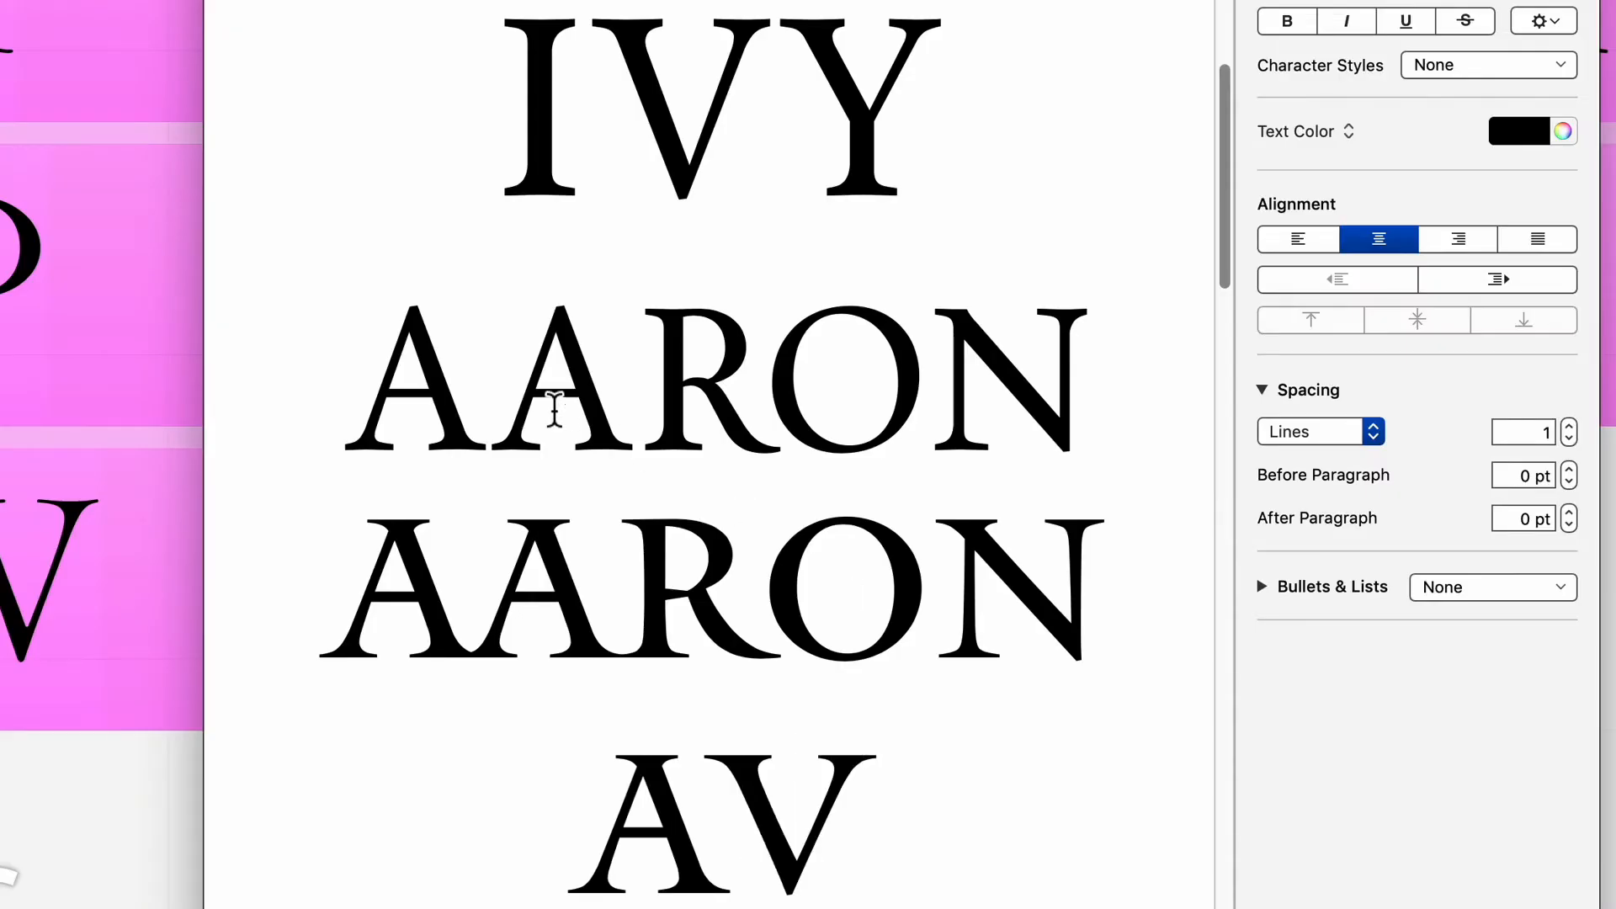
- Try Y and T in place of the V after the A, ending with the sample AYTTT
{"action": "left_click", "coordinate": [732, 770]}
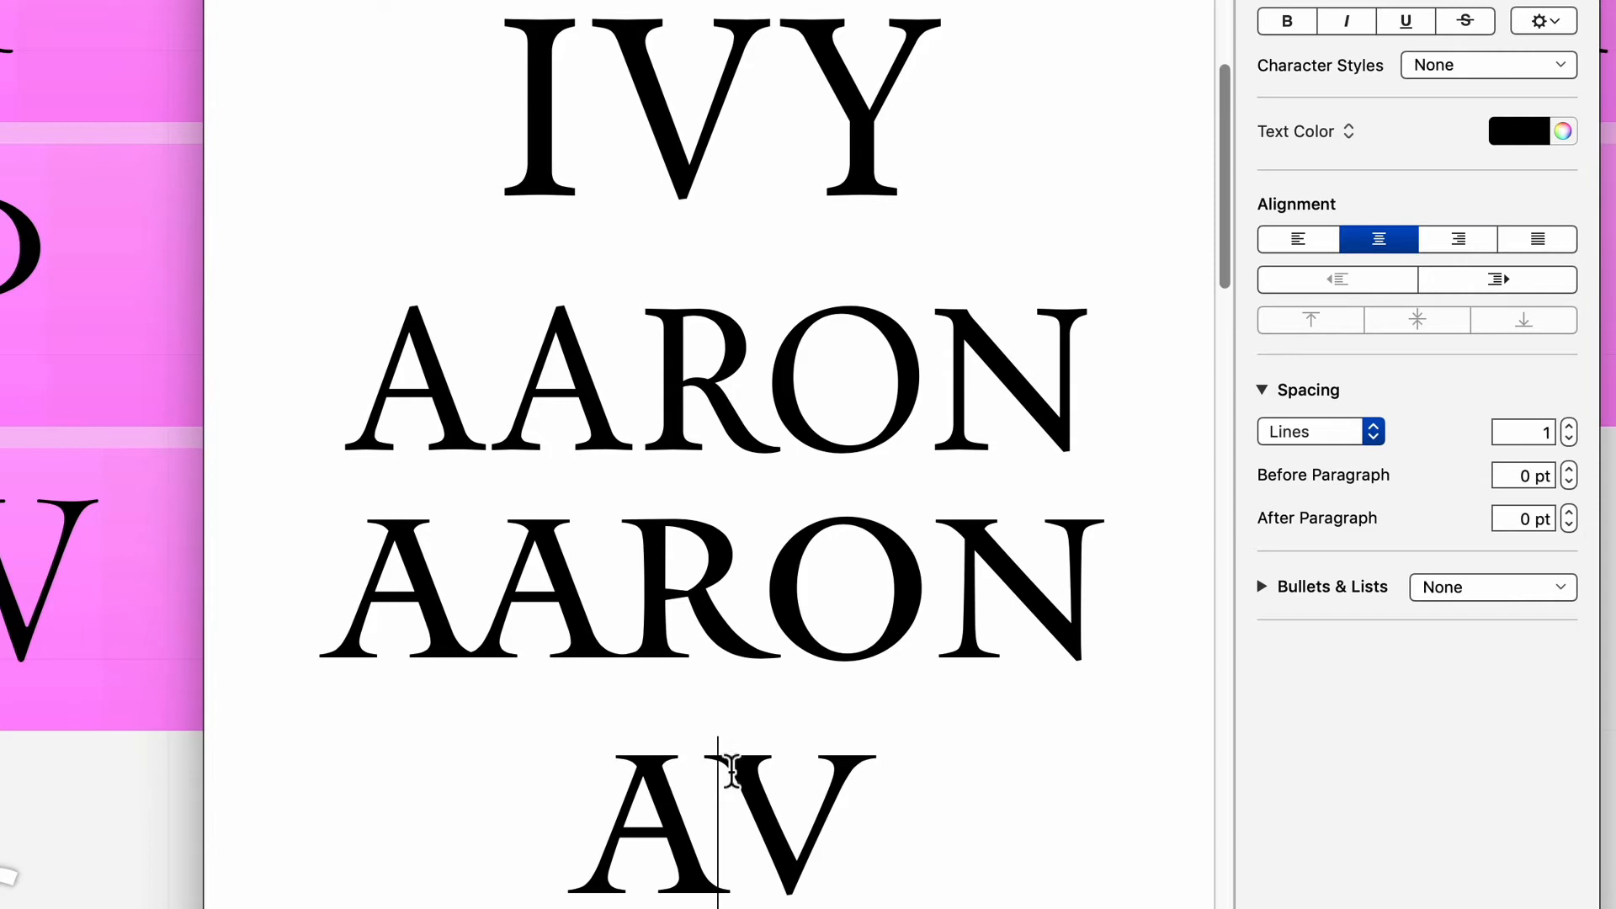
{"action": "mouse_move", "coordinate": [731, 770]}
{"action": "left_mouse_down"}
{"action": "mouse_move", "coordinate": [980, 776]}
{"action": "mouse_move", "coordinate": [542, 791]}
{"action": "mouse_move", "coordinate": [656, 809]}
{"action": "mouse_move", "coordinate": [707, 787]}
{"action": "left_mouse_up"}
{"action": "type", "text": "Y"}
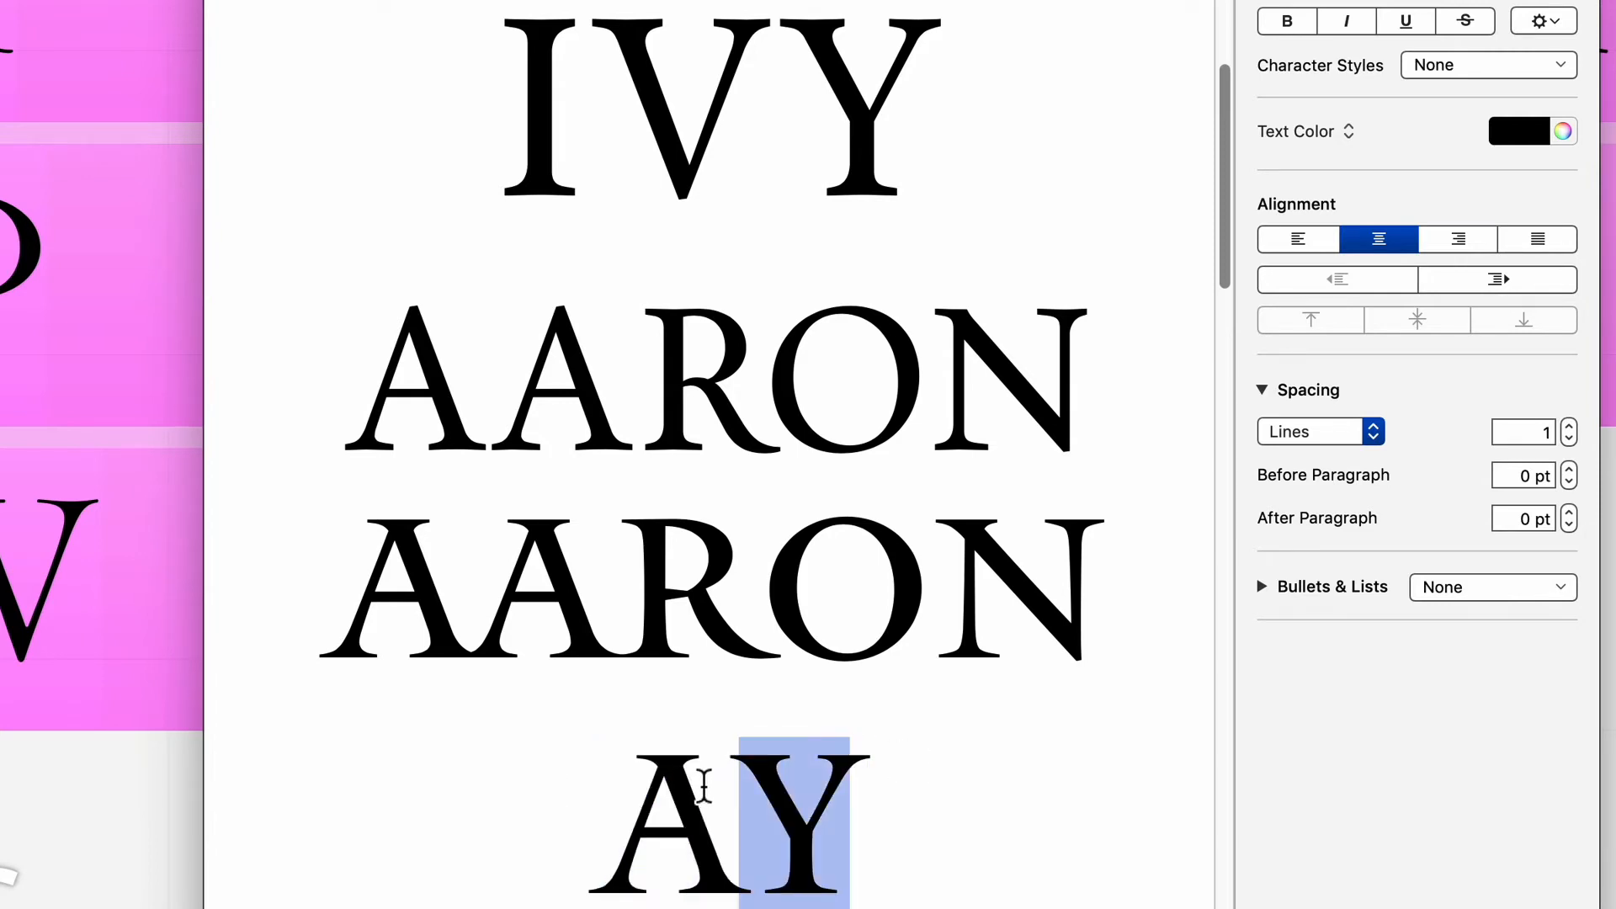
{"action": "type", "text": "T"}
{"action": "left_click_drag", "start_coordinate": [837, 826], "coordinate": [757, 815]}
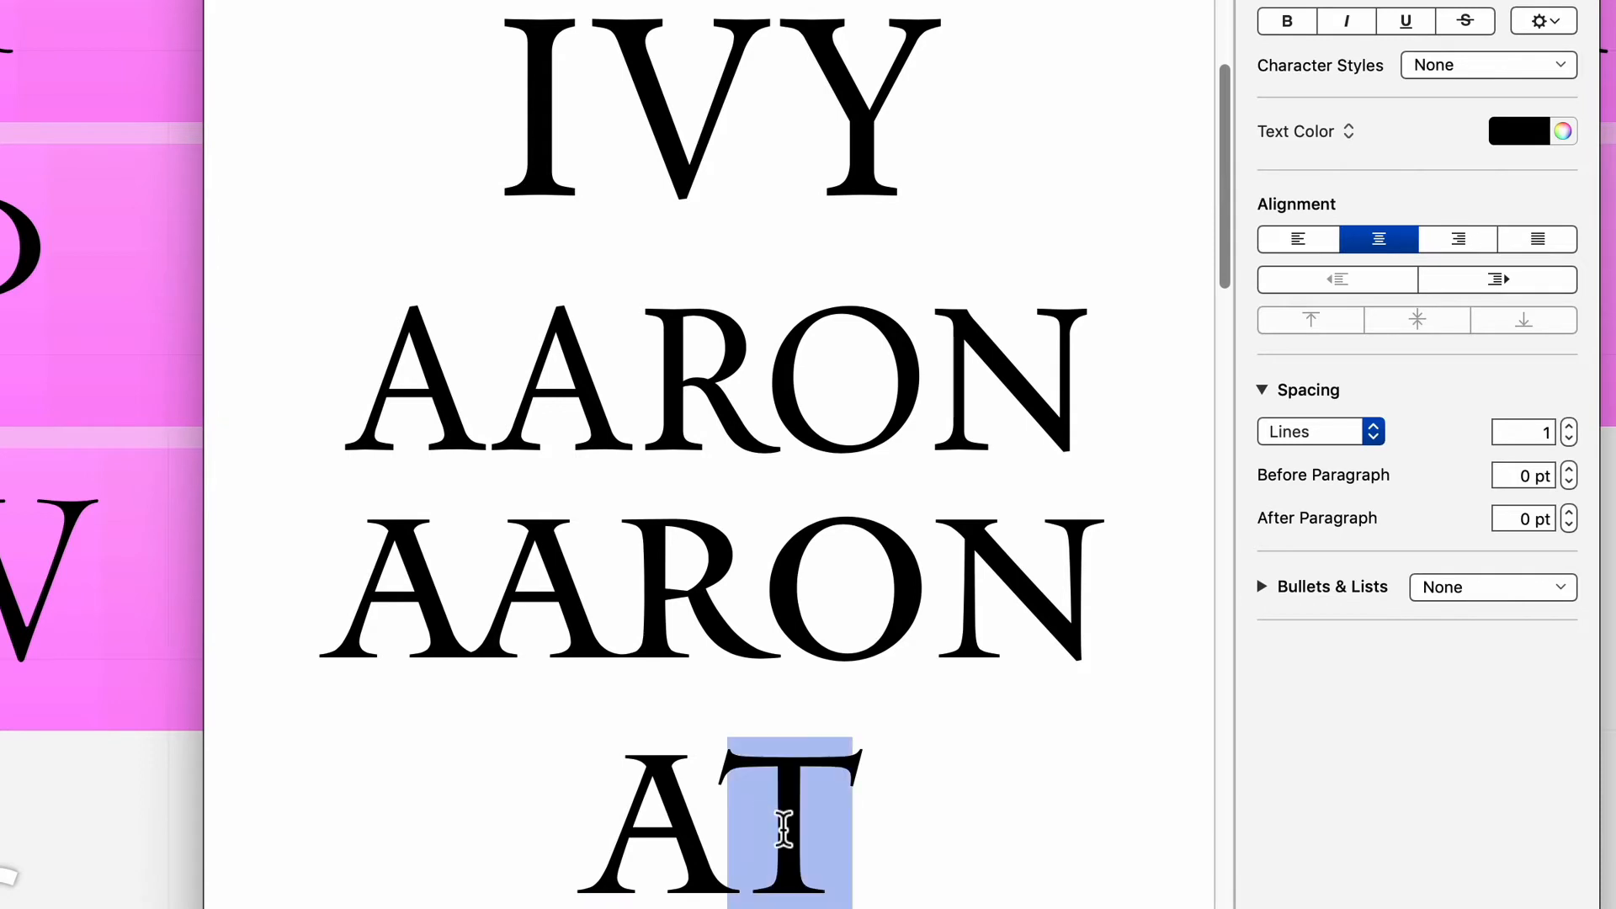
{"action": "type", "text": "YTTT"}
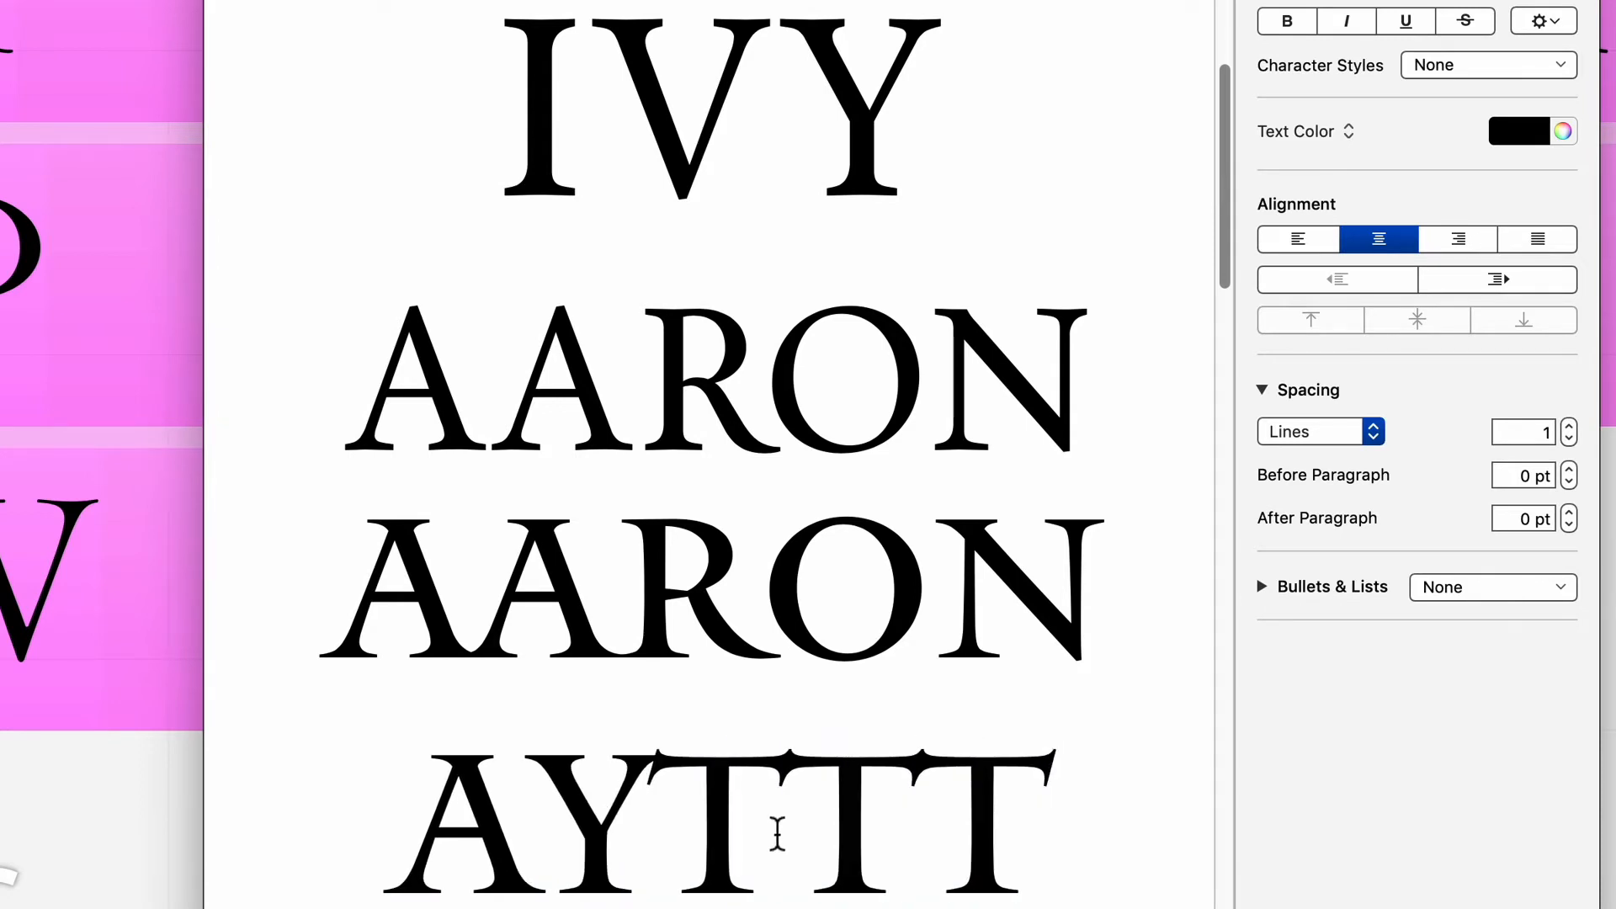
- Replace AYTTT with the sample word ATTENTION, split into ATTEN and TION on two lines
{"action": "scroll", "coordinate": [837, 901], "scroll_direction": "down", "scroll_amount": 3}
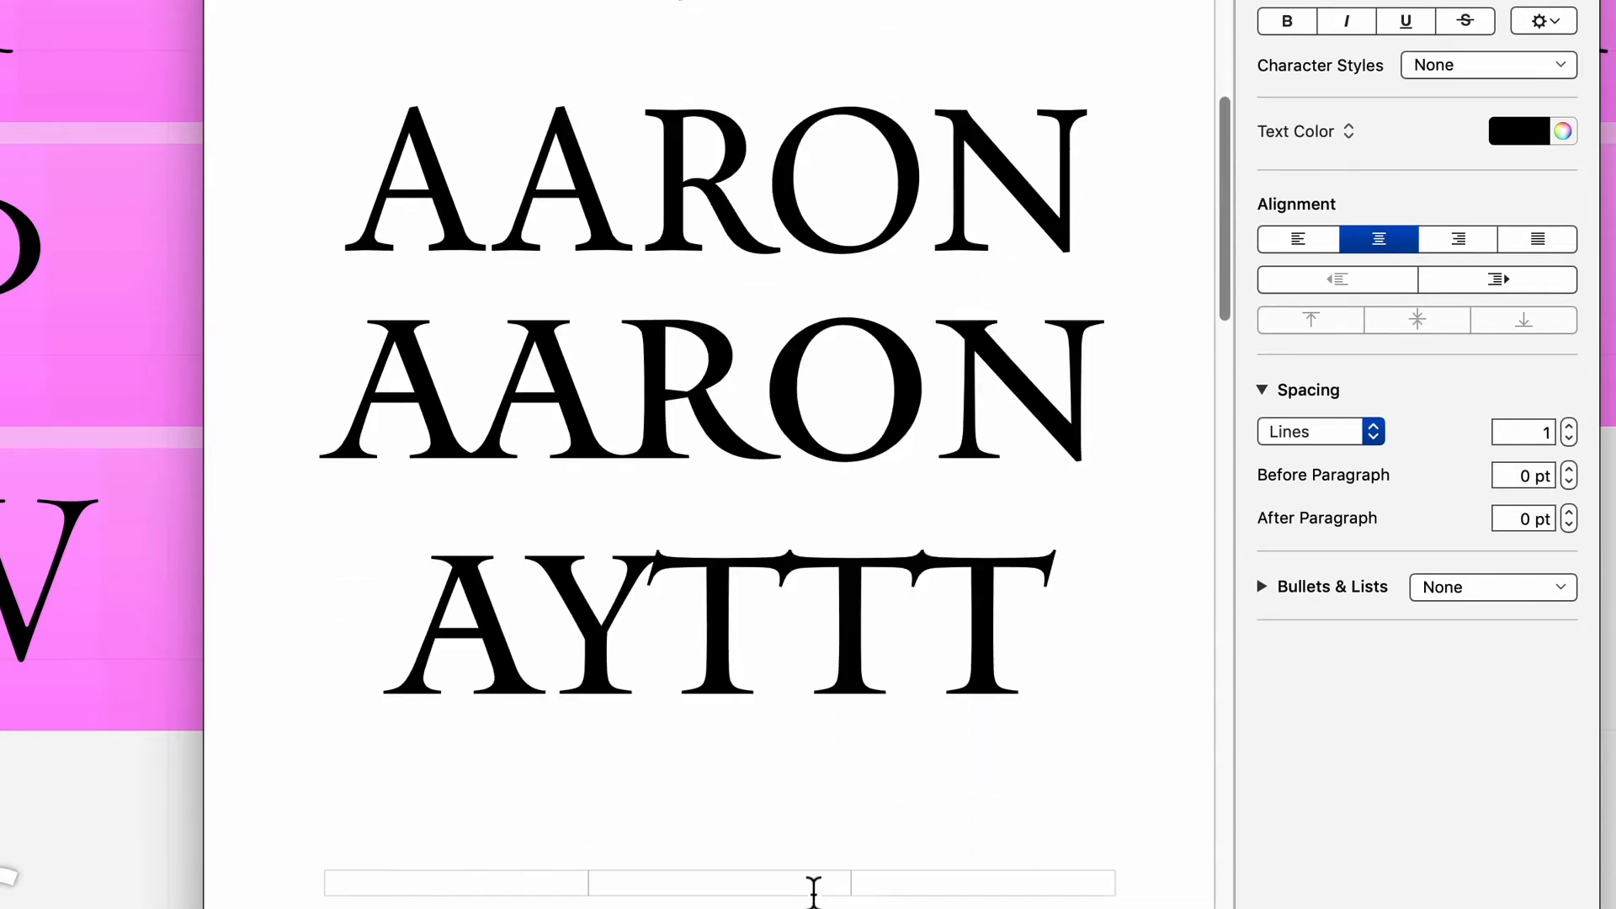
{"action": "left_click_drag", "start_coordinate": [654, 627], "coordinate": [516, 624]}
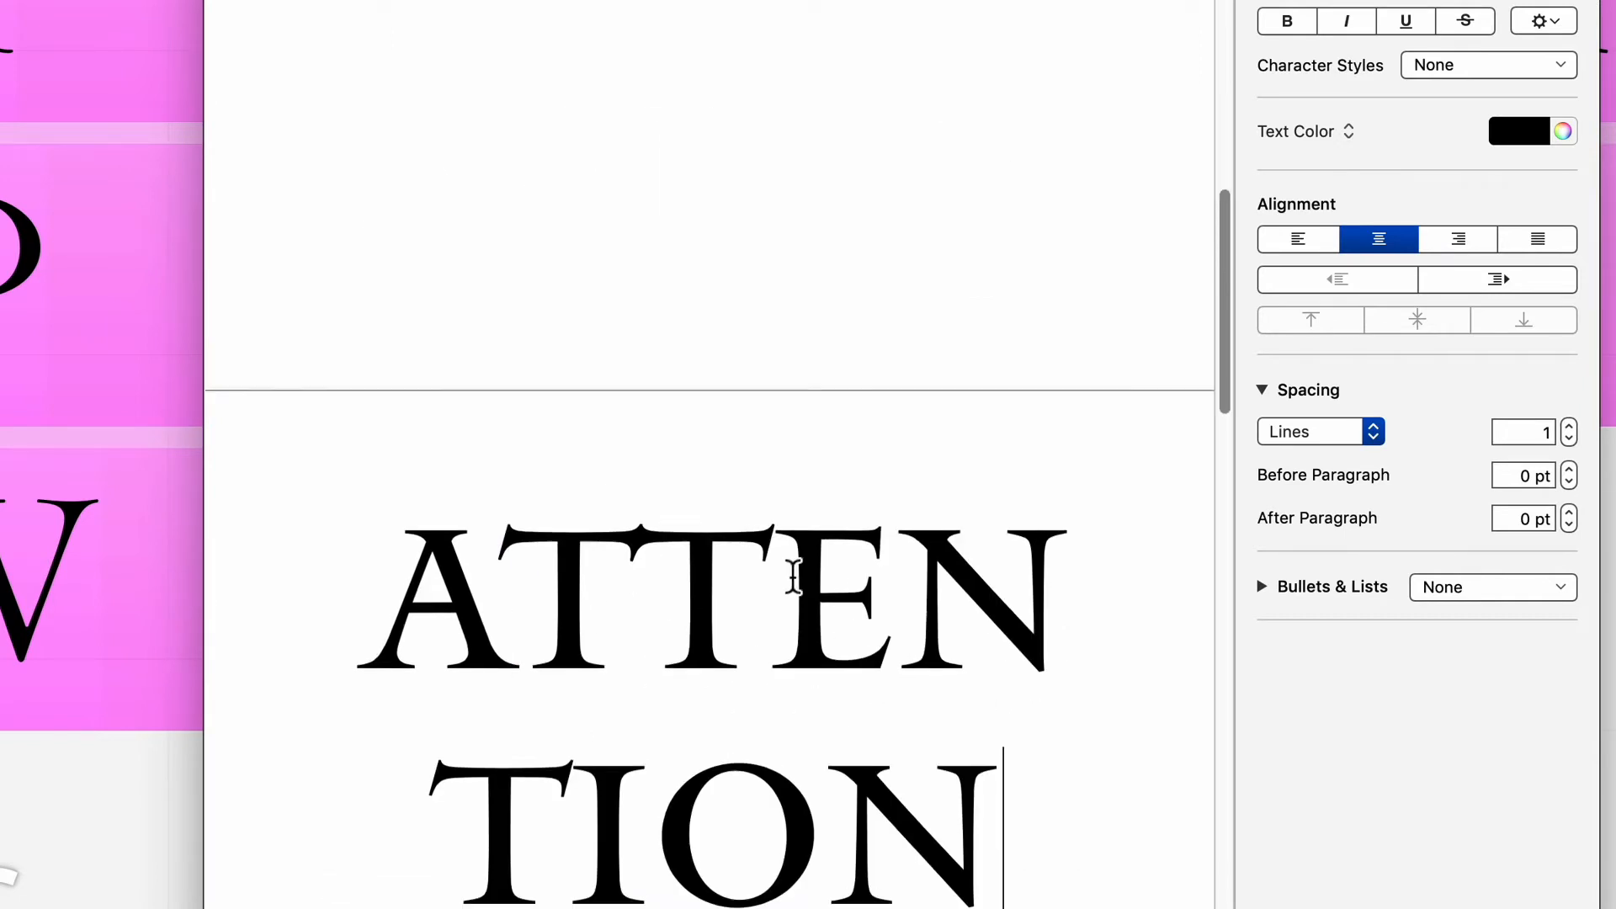
{"action": "scroll", "coordinate": [794, 578], "scroll_direction": "down", "scroll_amount": 1}
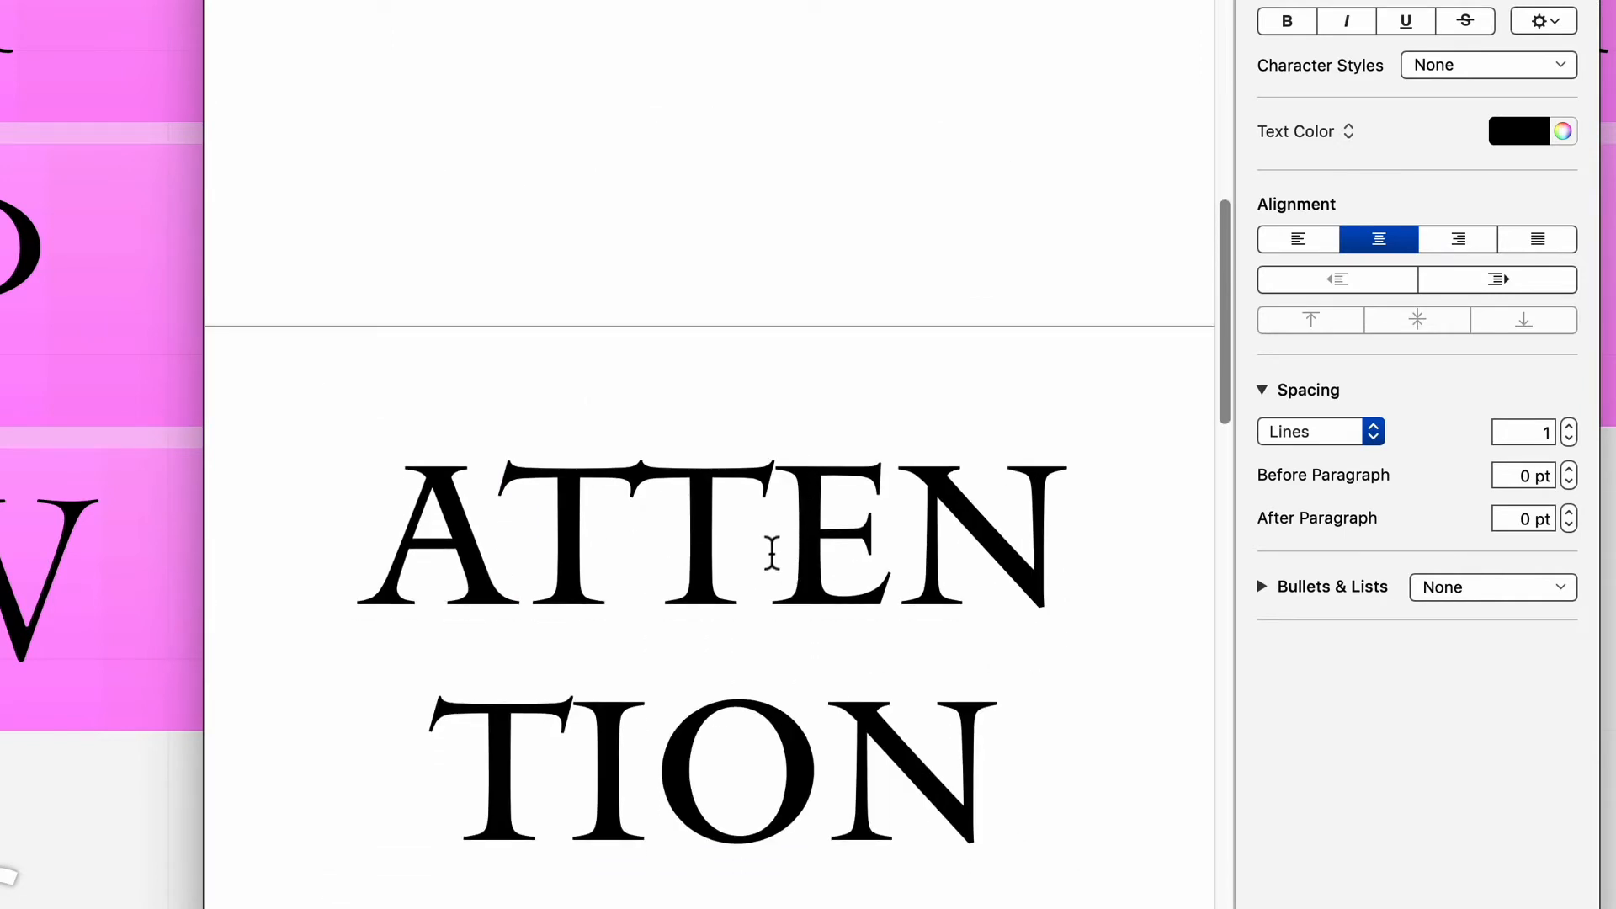
- Examine the joins and spacing between the letters of ATTENTION in Mantinia
{"action": "left_click", "coordinate": [673, 520]}
{"action": "left_click", "coordinate": [745, 512]}
{"action": "left_click", "coordinate": [684, 512]}
{"action": "left_click", "coordinate": [496, 513]}
{"action": "left_click", "coordinate": [869, 548]}
{"action": "left_click", "coordinate": [1041, 584]}
{"action": "left_click", "coordinate": [614, 762]}
{"action": "left_click", "coordinate": [851, 724]}
{"action": "left_click", "coordinate": [890, 637]}
{"action": "left_click", "coordinate": [635, 581]}
{"action": "left_click", "coordinate": [447, 586]}
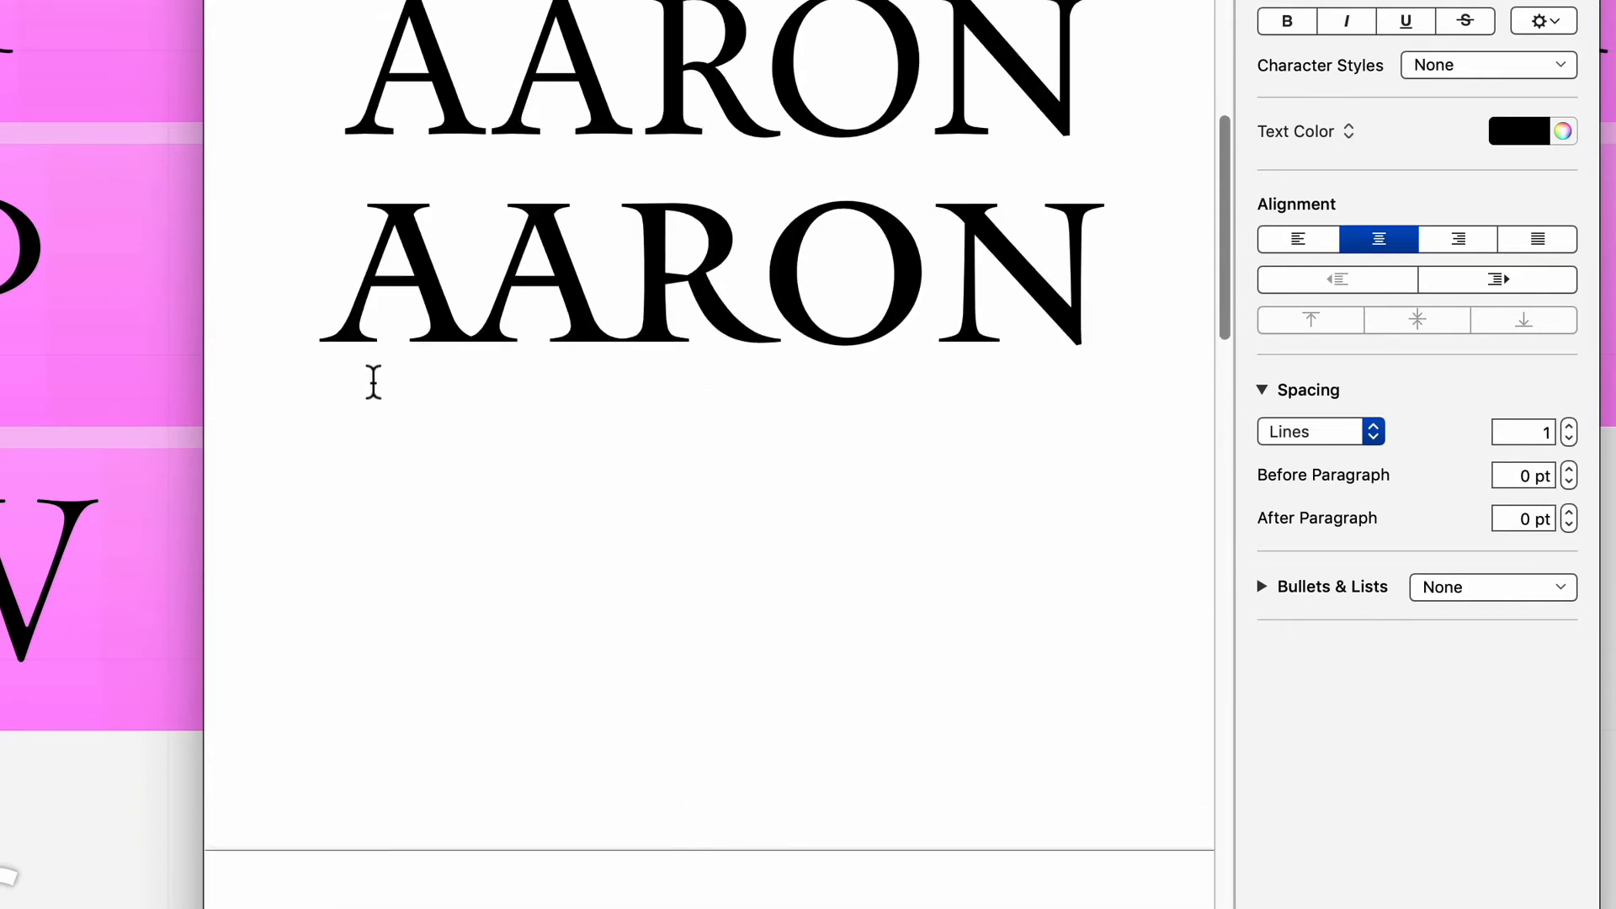
- Return to the two AARON lines and examine the gaps around the second A in the Calendas Plus version
{"action": "scroll", "coordinate": [755, 577], "scroll_direction": "up", "scroll_amount": 5}
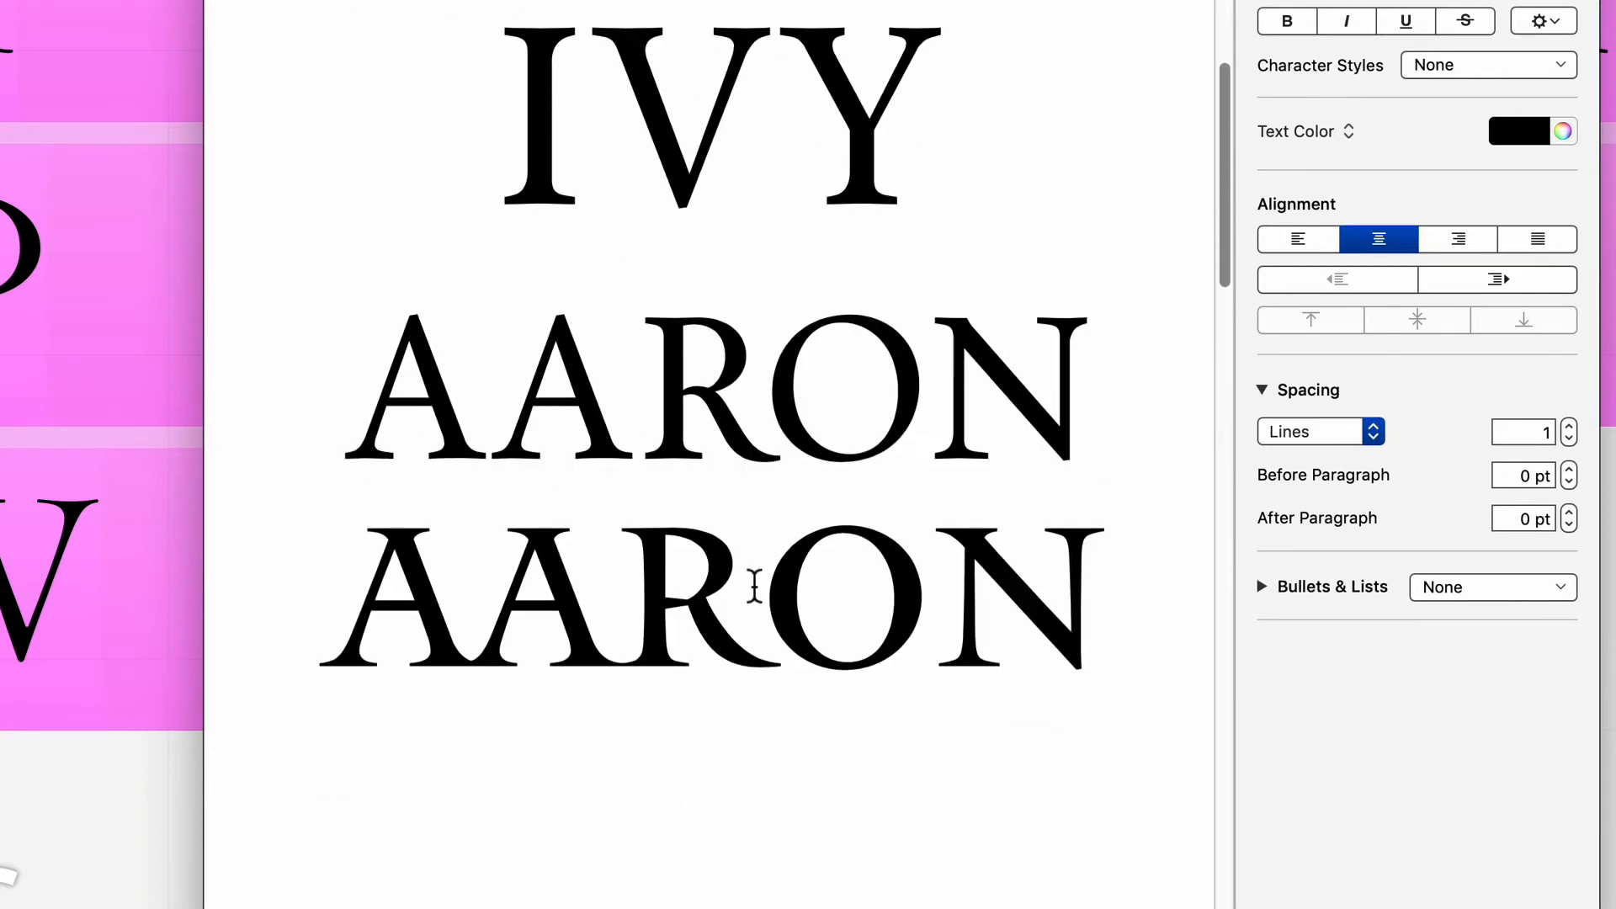
{"action": "left_click", "coordinate": [465, 741]}
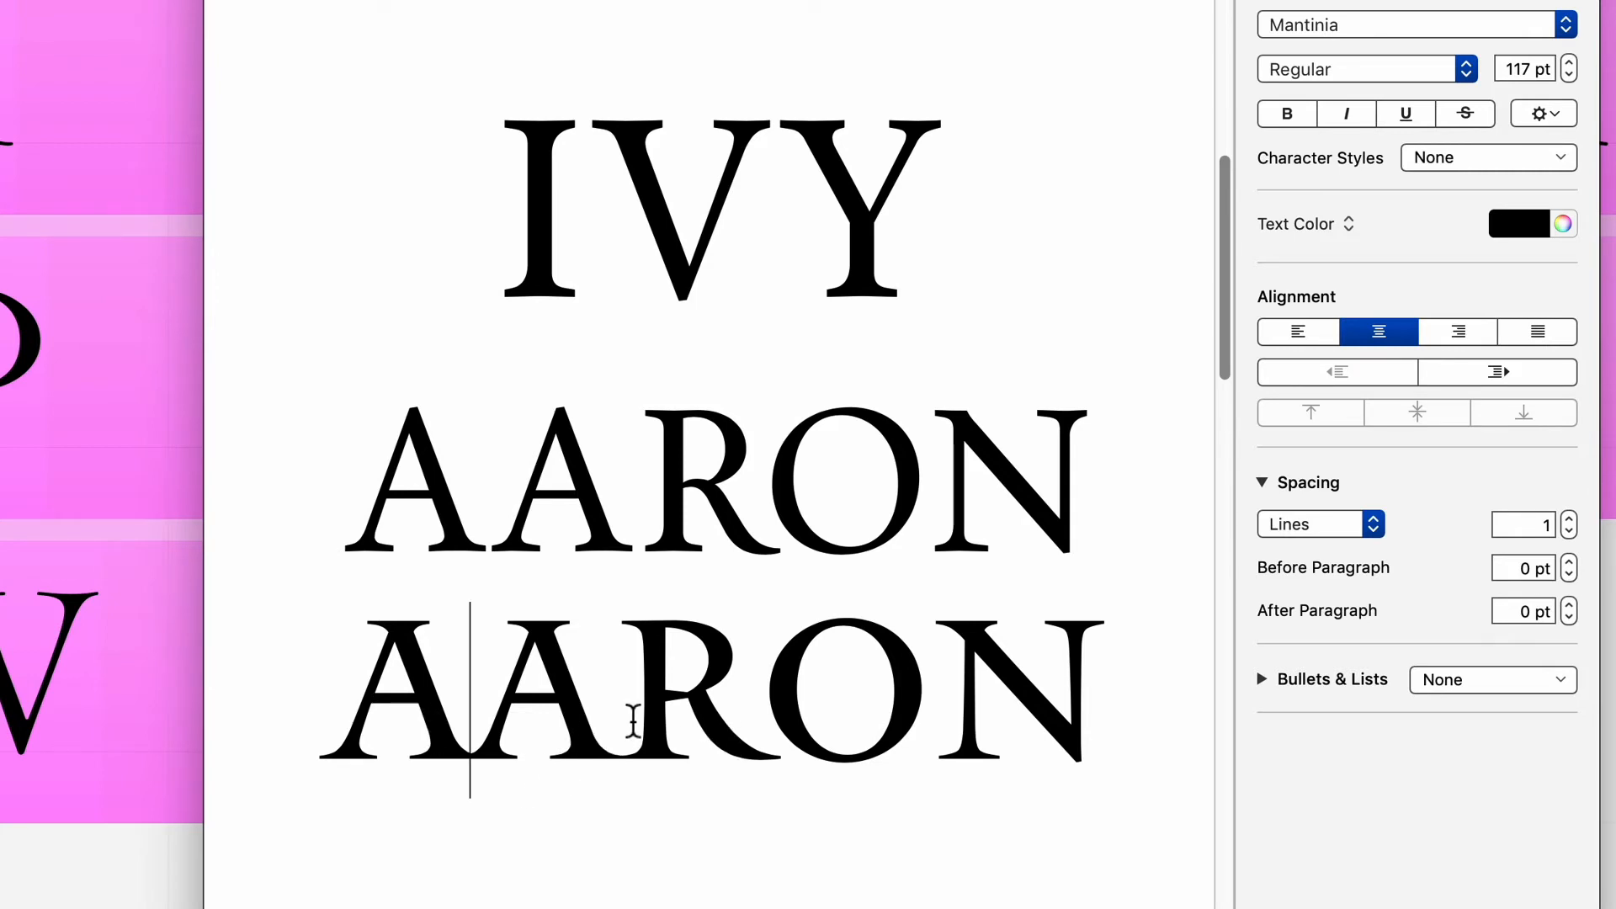
{"action": "left_click", "coordinate": [649, 521]}
{"action": "left_click", "coordinate": [499, 536]}
{"action": "left_click", "coordinate": [656, 522]}
{"action": "left_click", "coordinate": [459, 531]}
{"action": "left_click", "coordinate": [661, 512]}
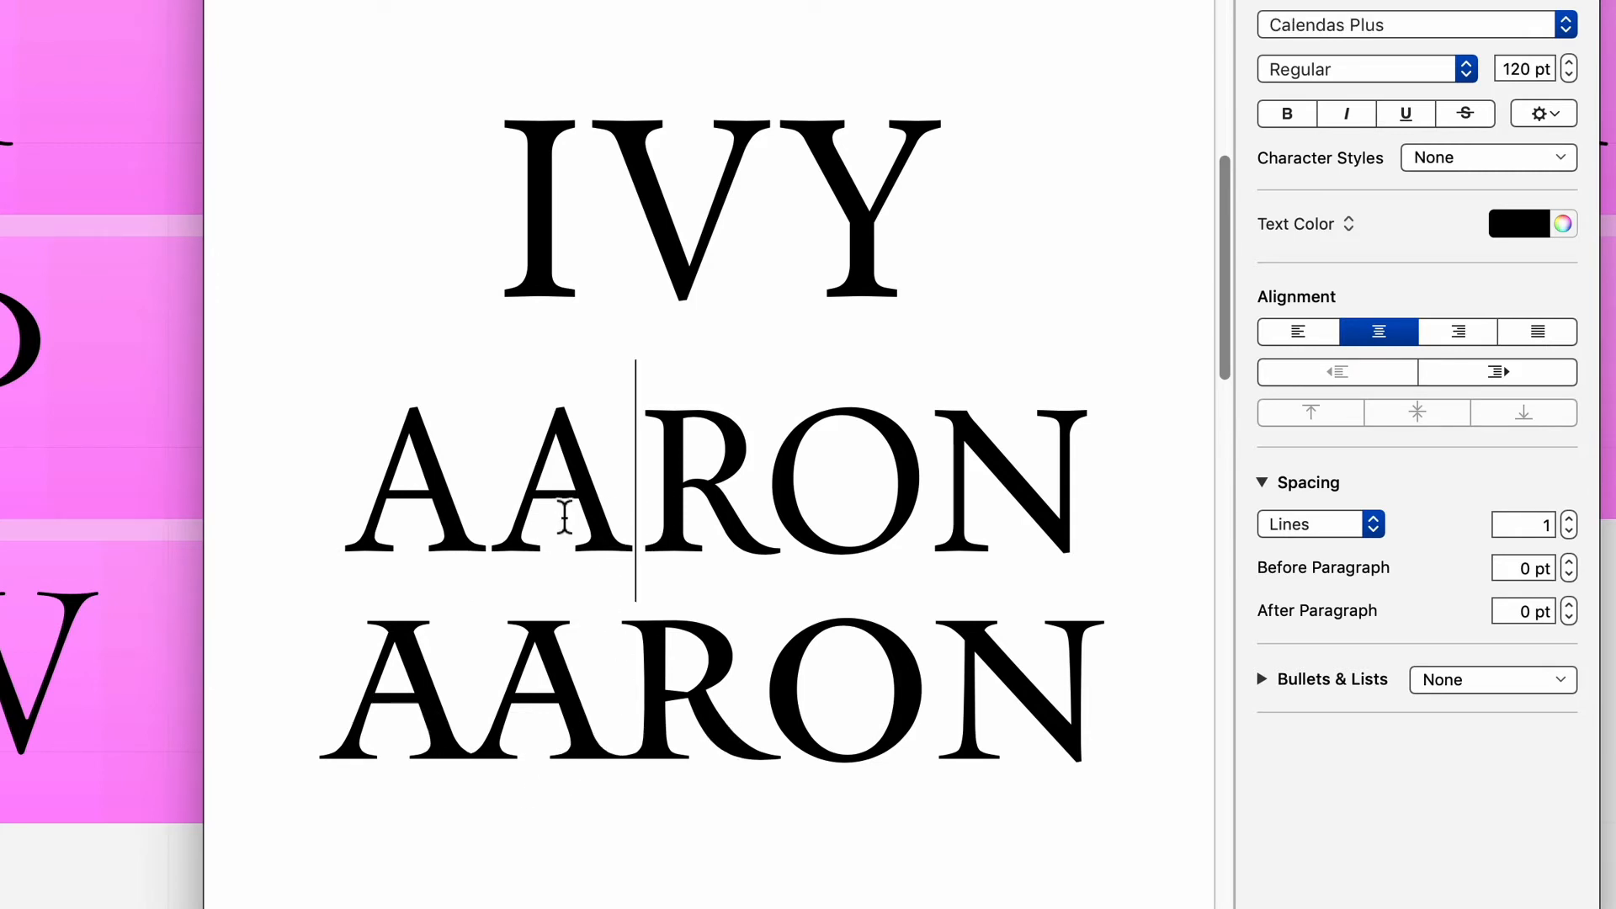
{"action": "left_click", "coordinate": [496, 521]}
{"action": "left_click", "coordinate": [667, 503]}
{"action": "left_click", "coordinate": [496, 515]}
{"action": "left_click", "coordinate": [627, 515]}
{"action": "left_click", "coordinate": [998, 554]}
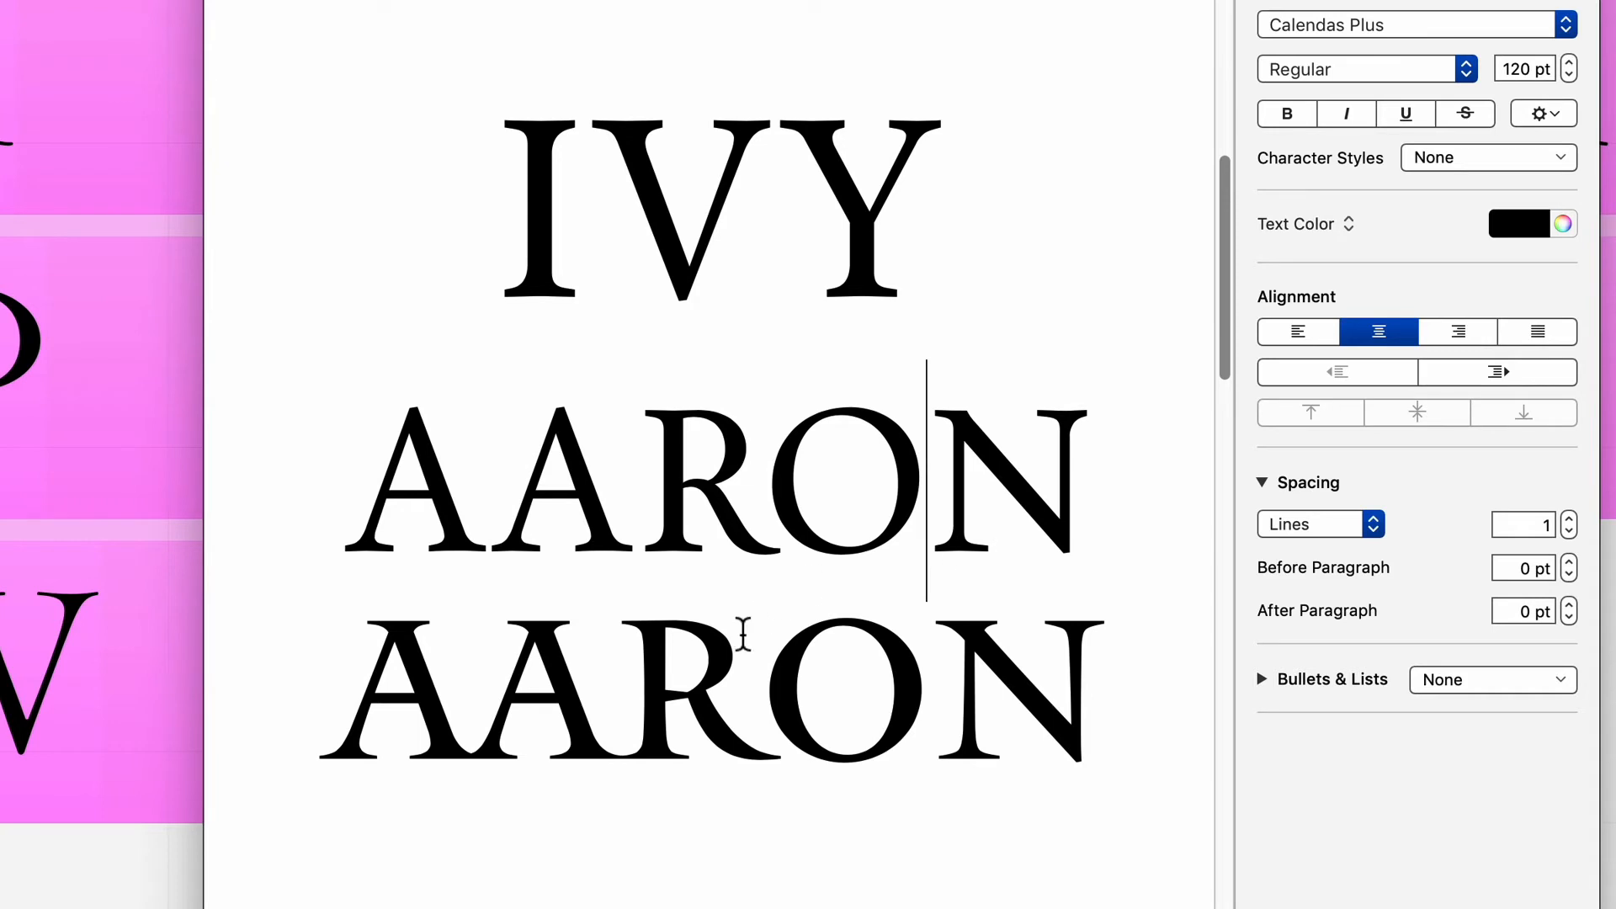
- Examine the spacing of the pairs AA, AR and RO in the Mantinia AARON
{"action": "left_click", "coordinate": [473, 739]}
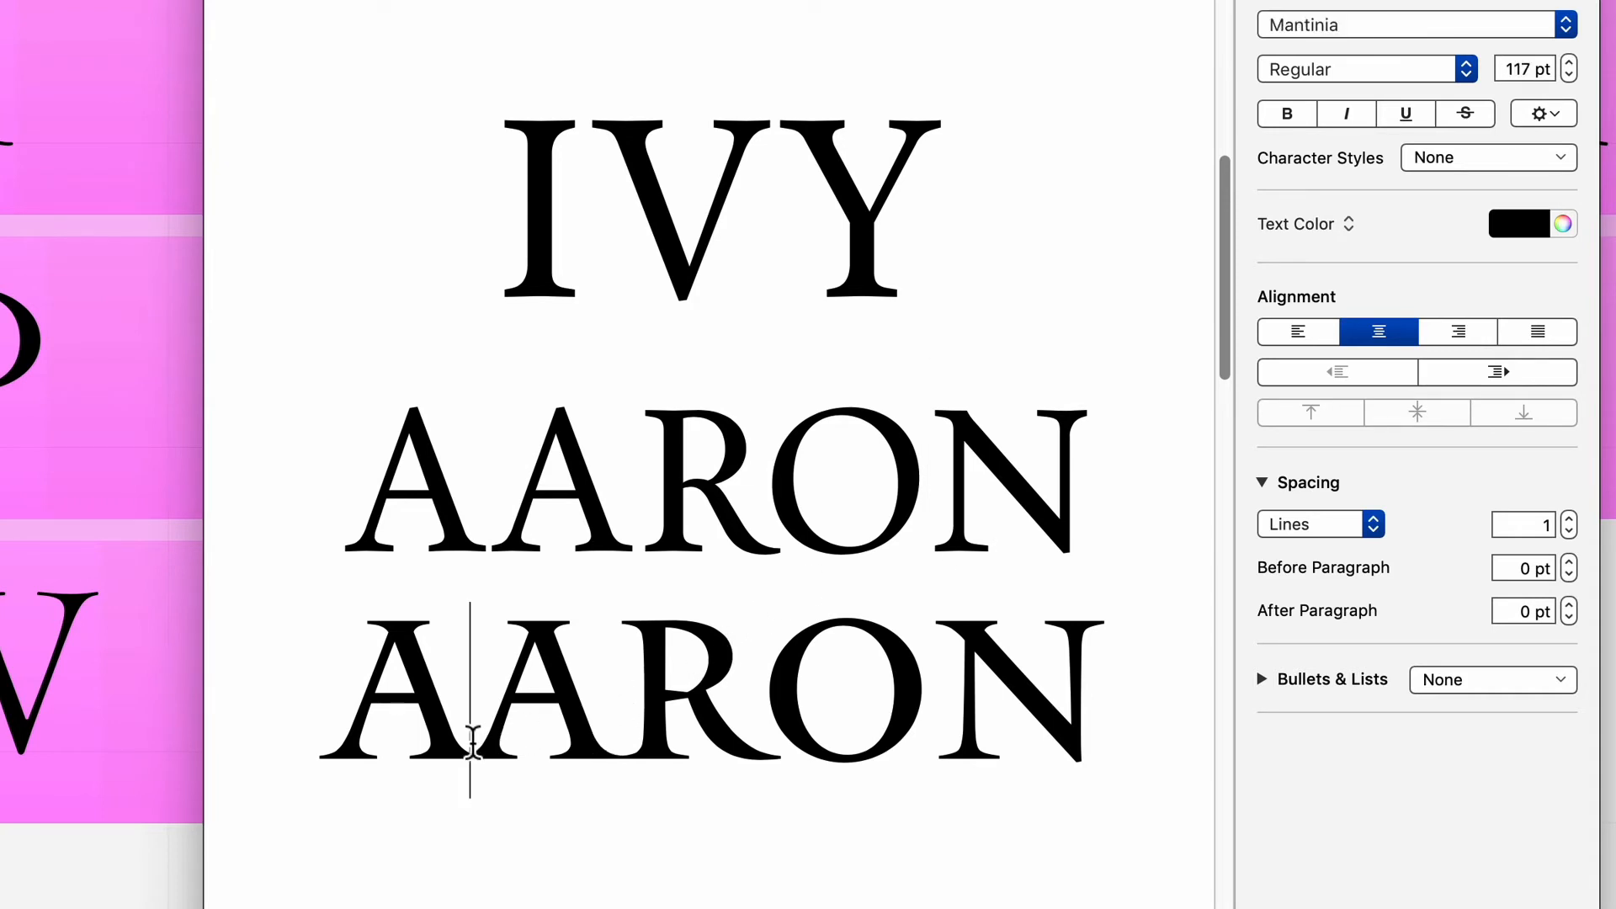
{"action": "left_click", "coordinate": [616, 728]}
{"action": "left_click", "coordinate": [457, 732]}
{"action": "left_click", "coordinate": [644, 717]}
{"action": "left_click", "coordinate": [480, 739]}
{"action": "left_click", "coordinate": [629, 737]}
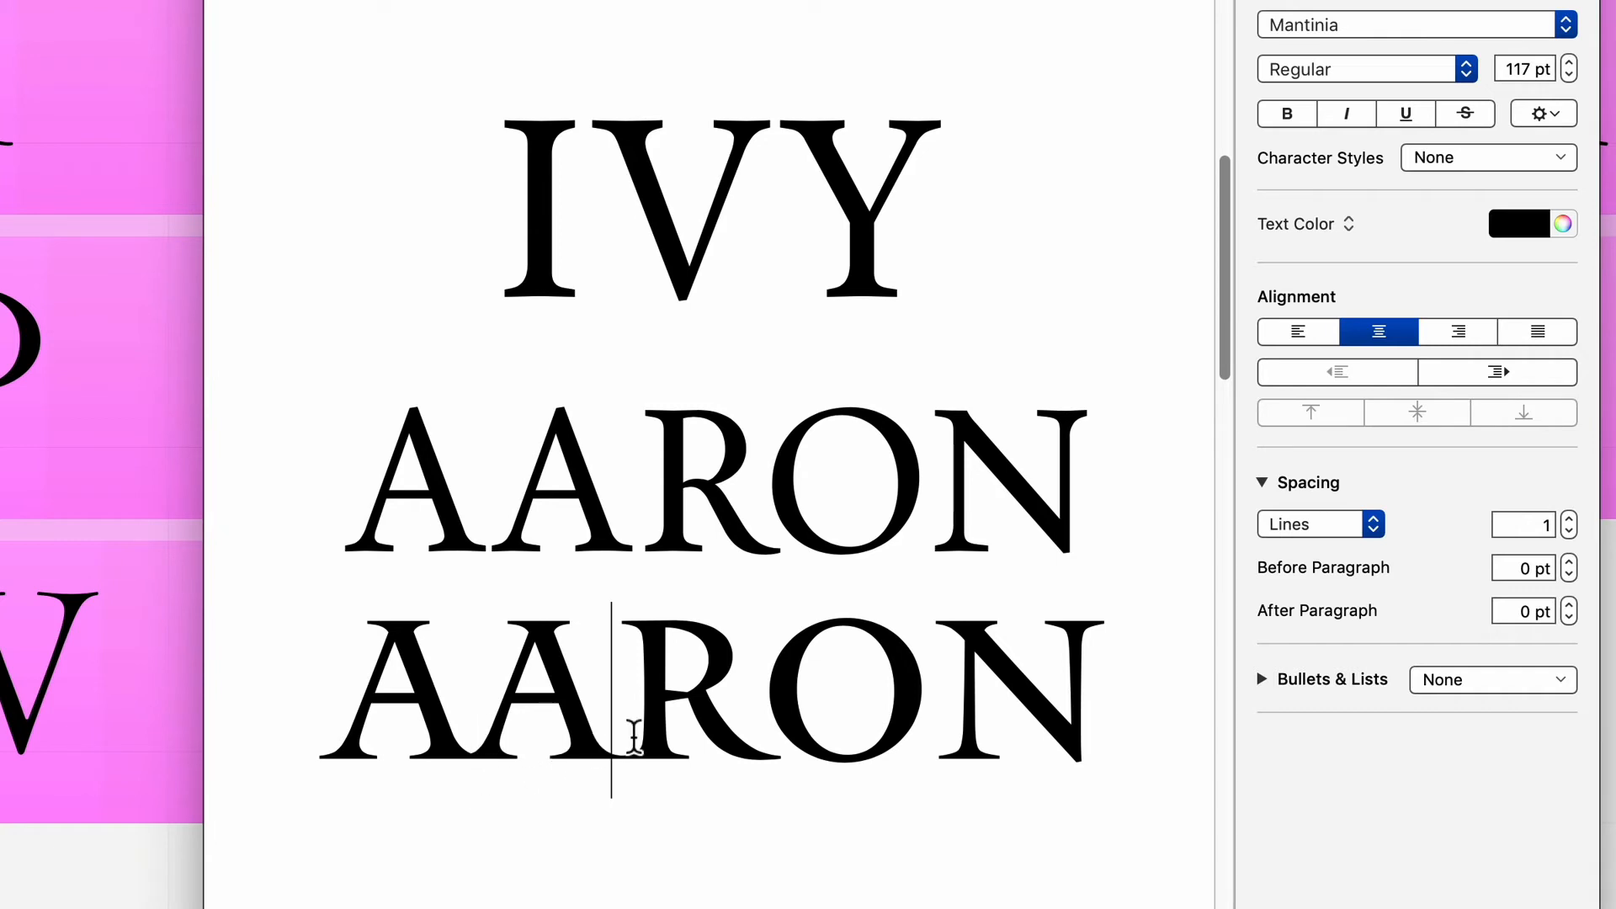
{"action": "left_click", "coordinate": [313, 746]}
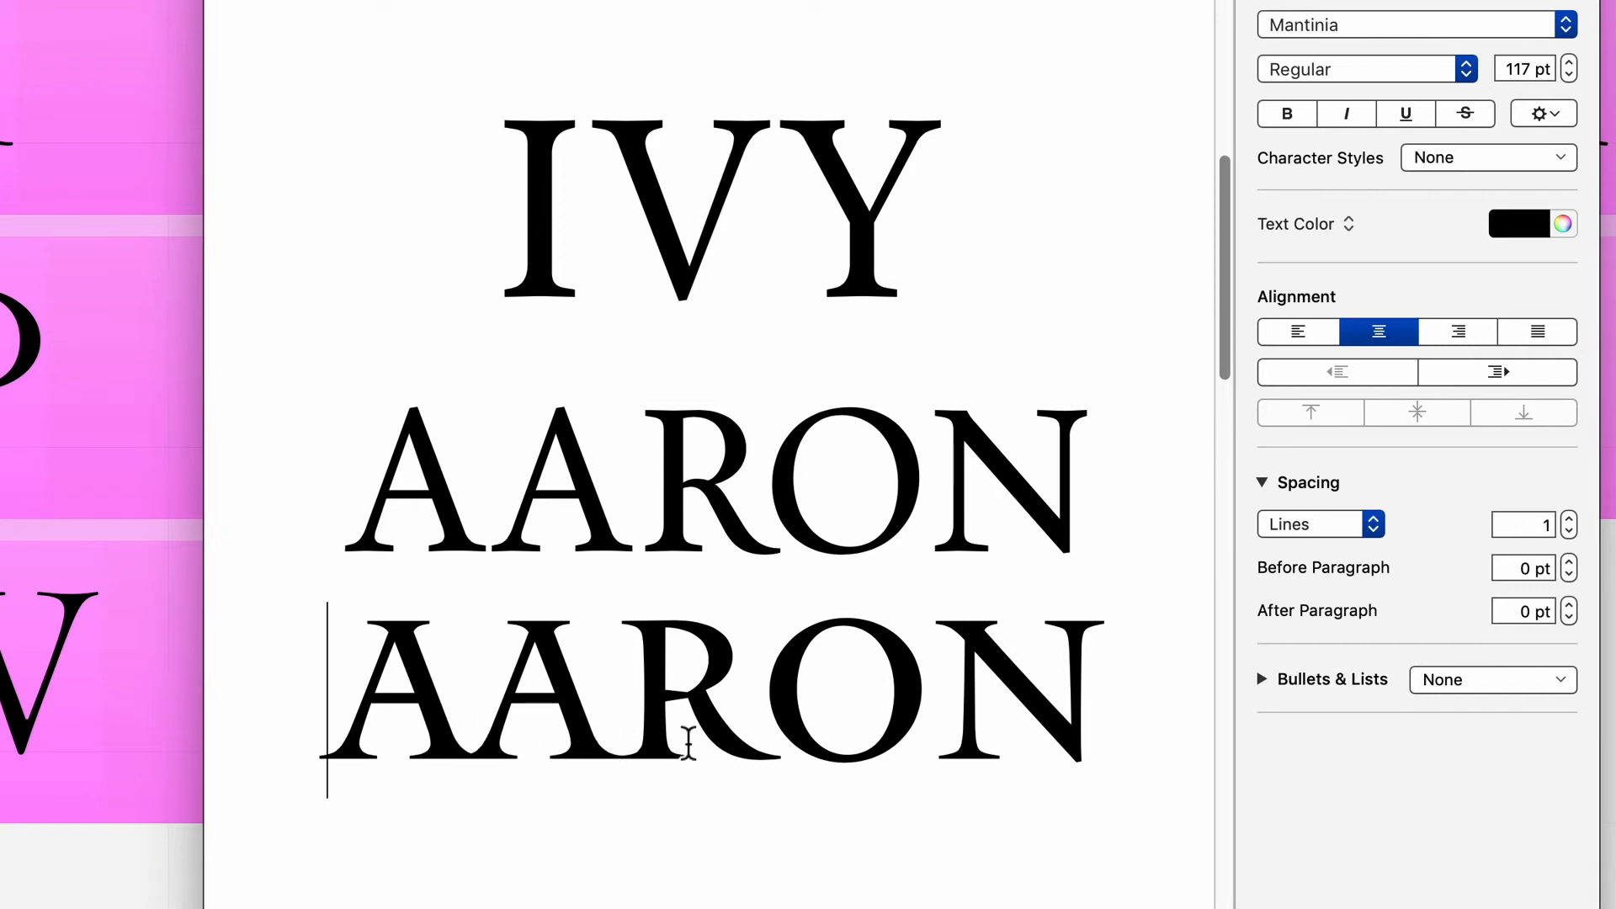
{"action": "left_click", "coordinate": [614, 766]}
{"action": "left_click", "coordinate": [761, 757]}
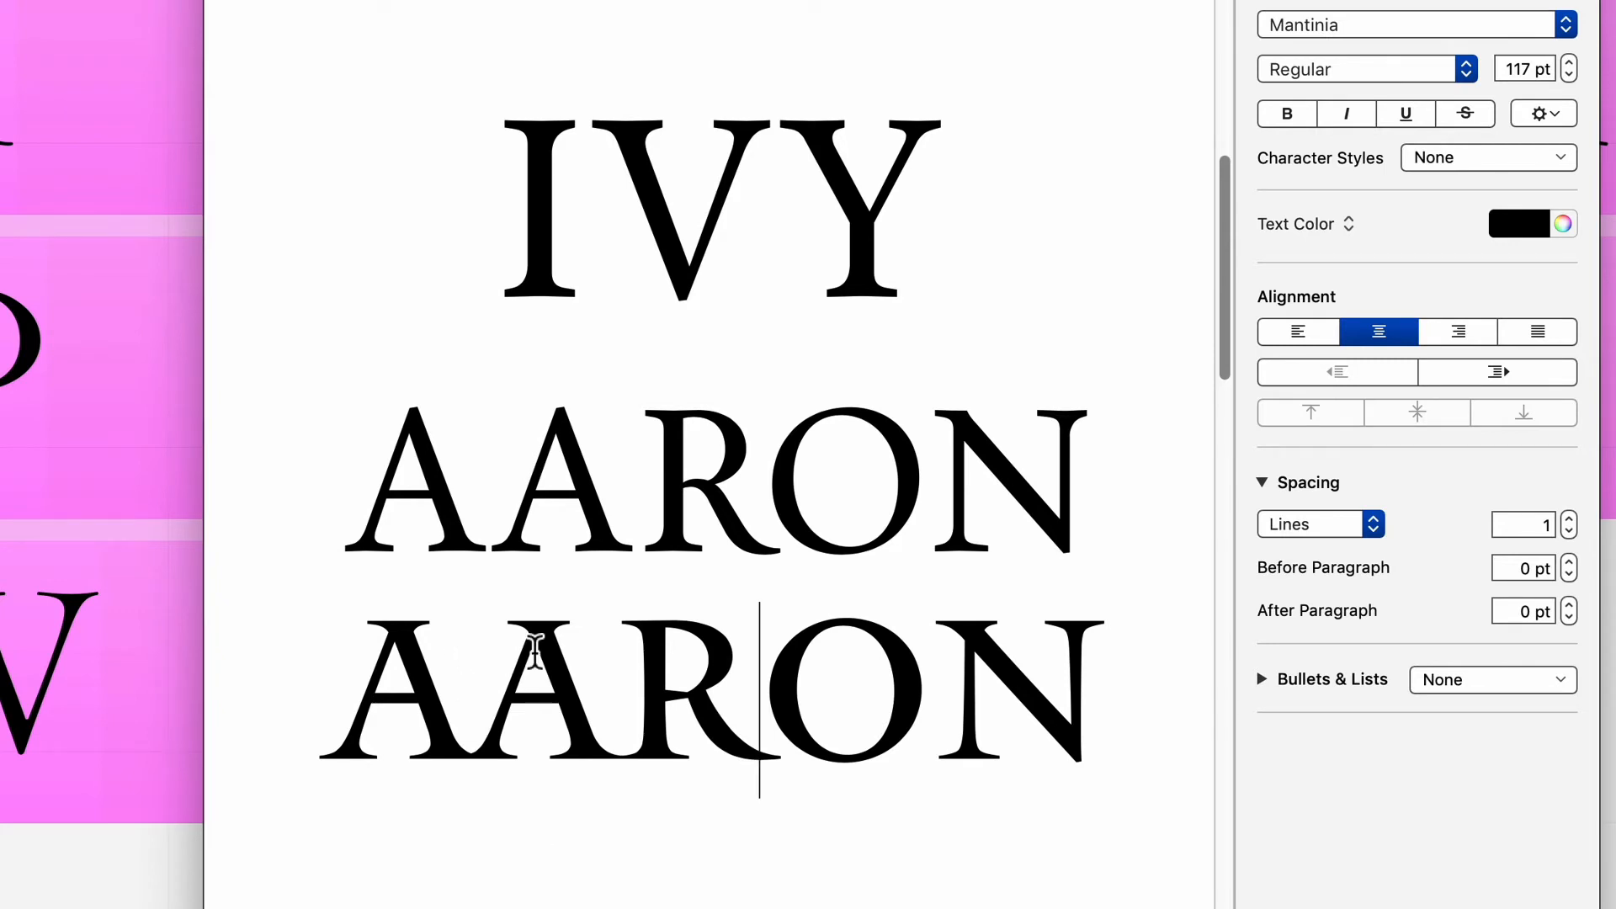
- Compare the spacing between the individual letters of the Calendas Plus AARON, from A through N
{"action": "key", "text": "Up"}
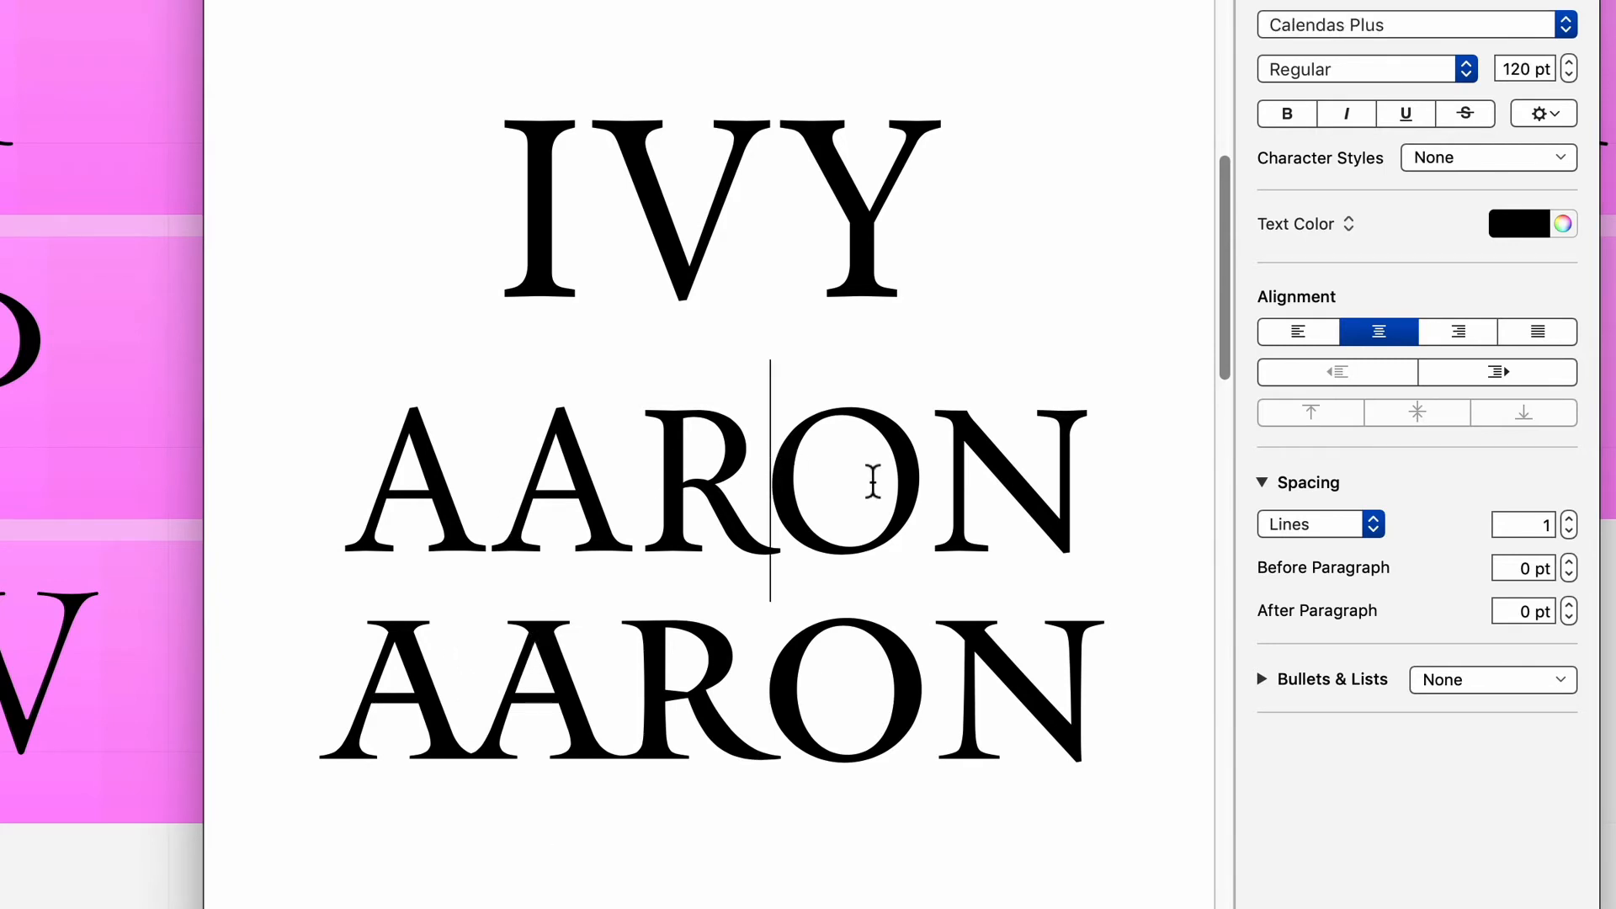
{"action": "left_click", "coordinate": [642, 520]}
{"action": "left_click", "coordinate": [977, 509]}
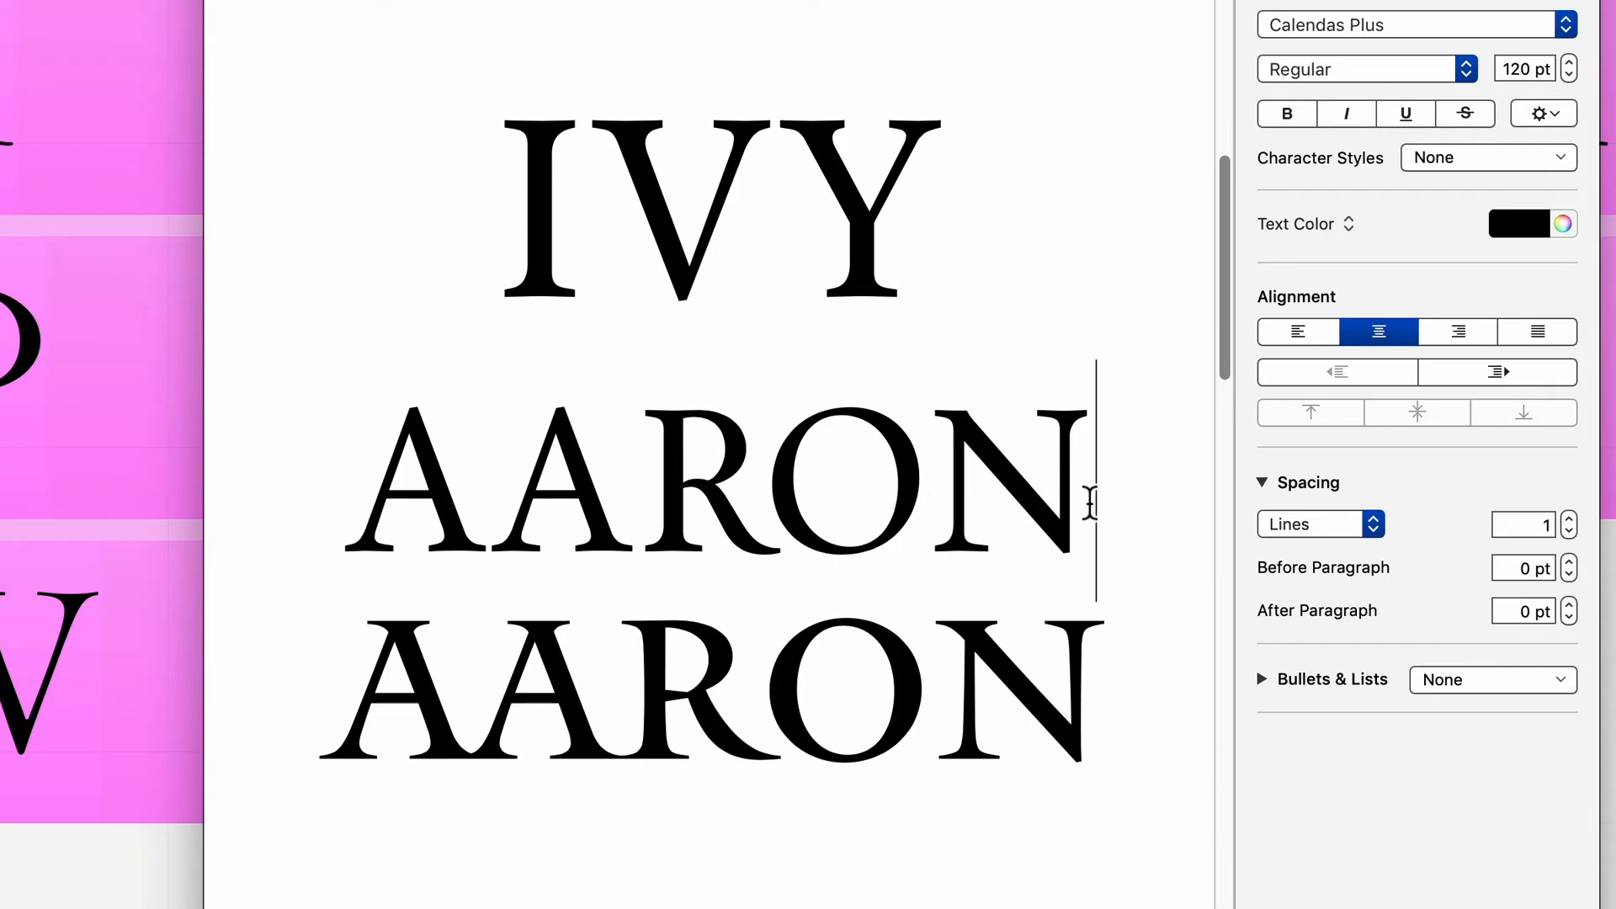
{"action": "left_click_drag", "start_coordinate": [1093, 523], "coordinate": [159, 517]}
{"action": "left_click", "coordinate": [620, 536]}
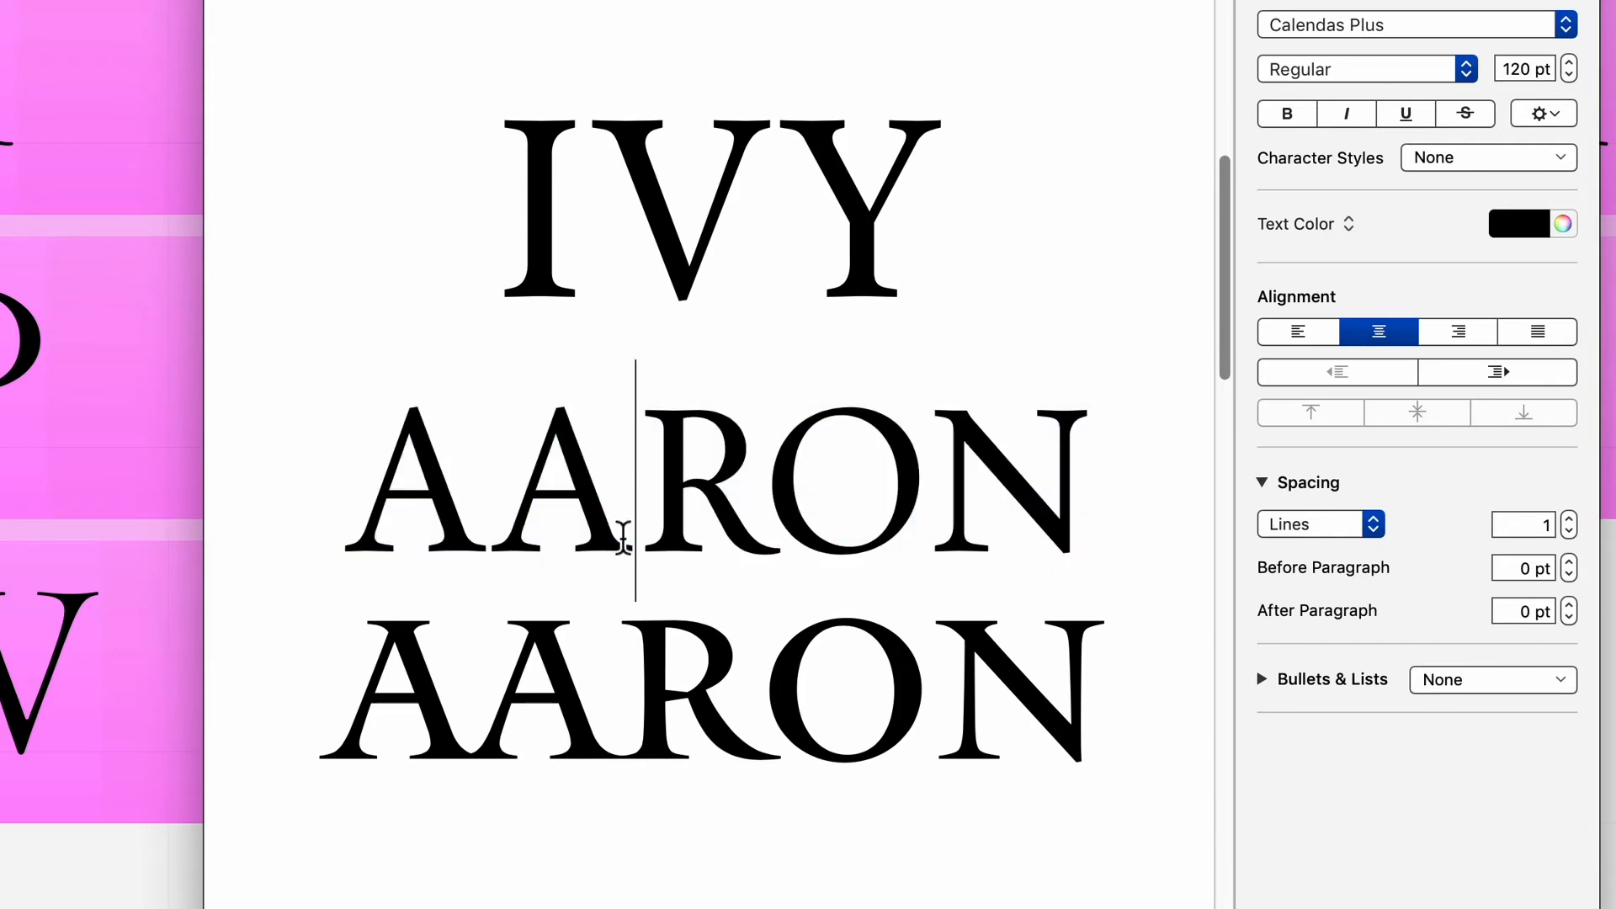
{"action": "left_click", "coordinate": [911, 459]}
{"action": "left_click", "coordinate": [1079, 469]}
{"action": "left_click", "coordinate": [682, 458]}
{"action": "left_click", "coordinate": [541, 484]}
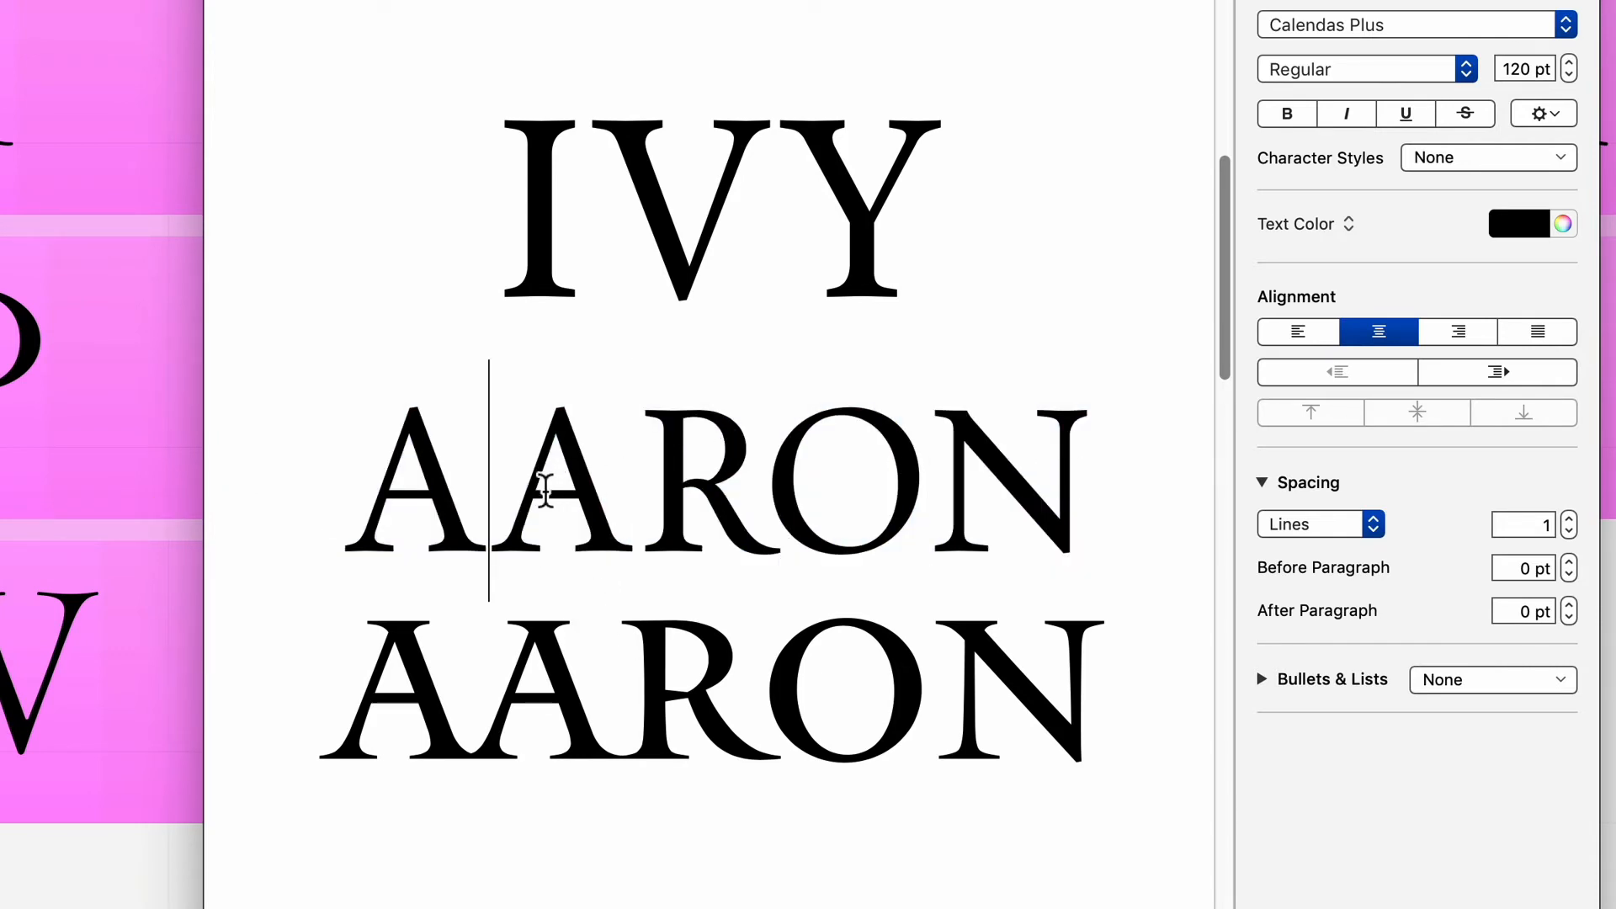
- Highlight the whole Calendas Plus AARON line to review its overall spacing
{"action": "double_click", "coordinate": [1128, 497]}
{"action": "left_click", "coordinate": [1090, 484]}
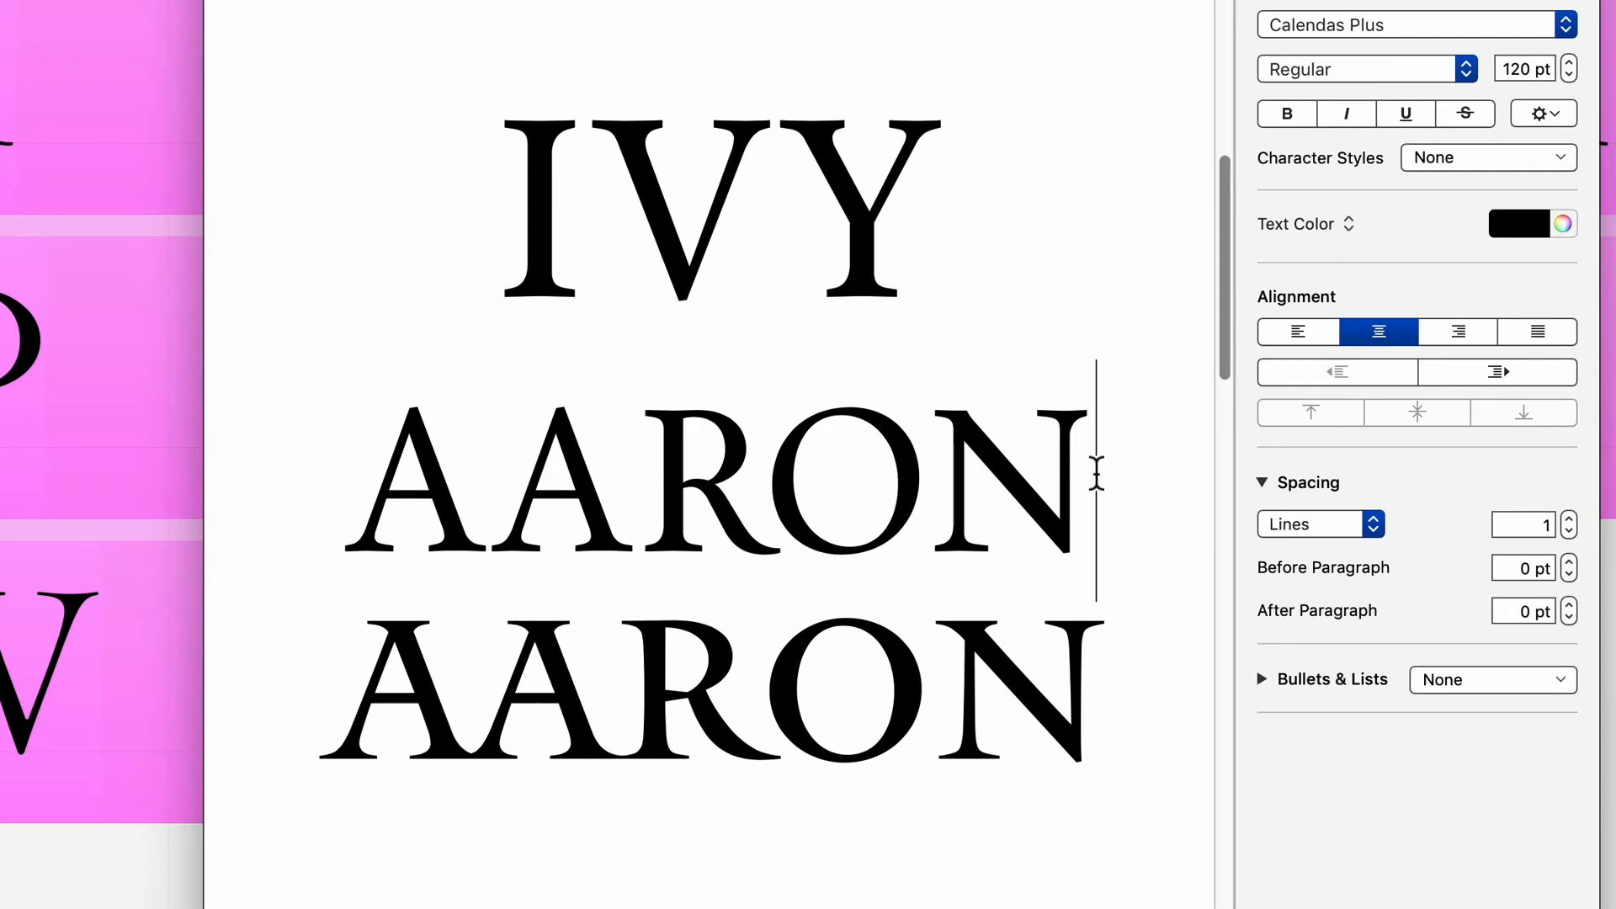
{"action": "right_click", "coordinate": [1097, 473]}
{"action": "left_click", "coordinate": [367, 480]}
{"action": "left_click_drag", "start_coordinate": [368, 480], "coordinate": [1254, 523]}
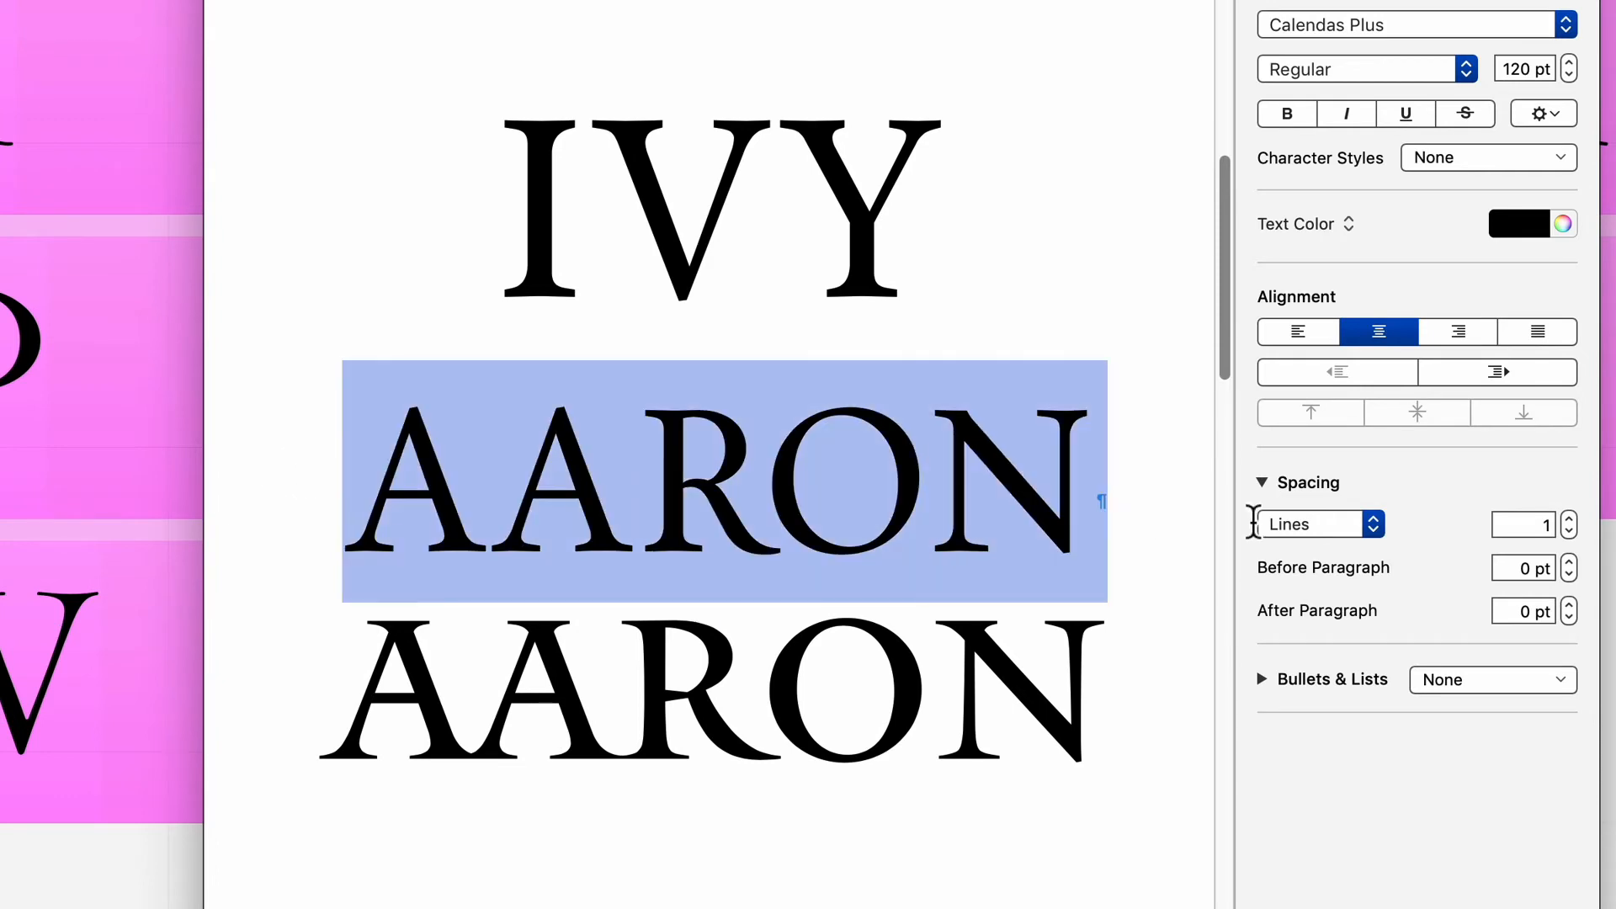
{"action": "left_click_drag", "start_coordinate": [1113, 509], "coordinate": [320, 485]}
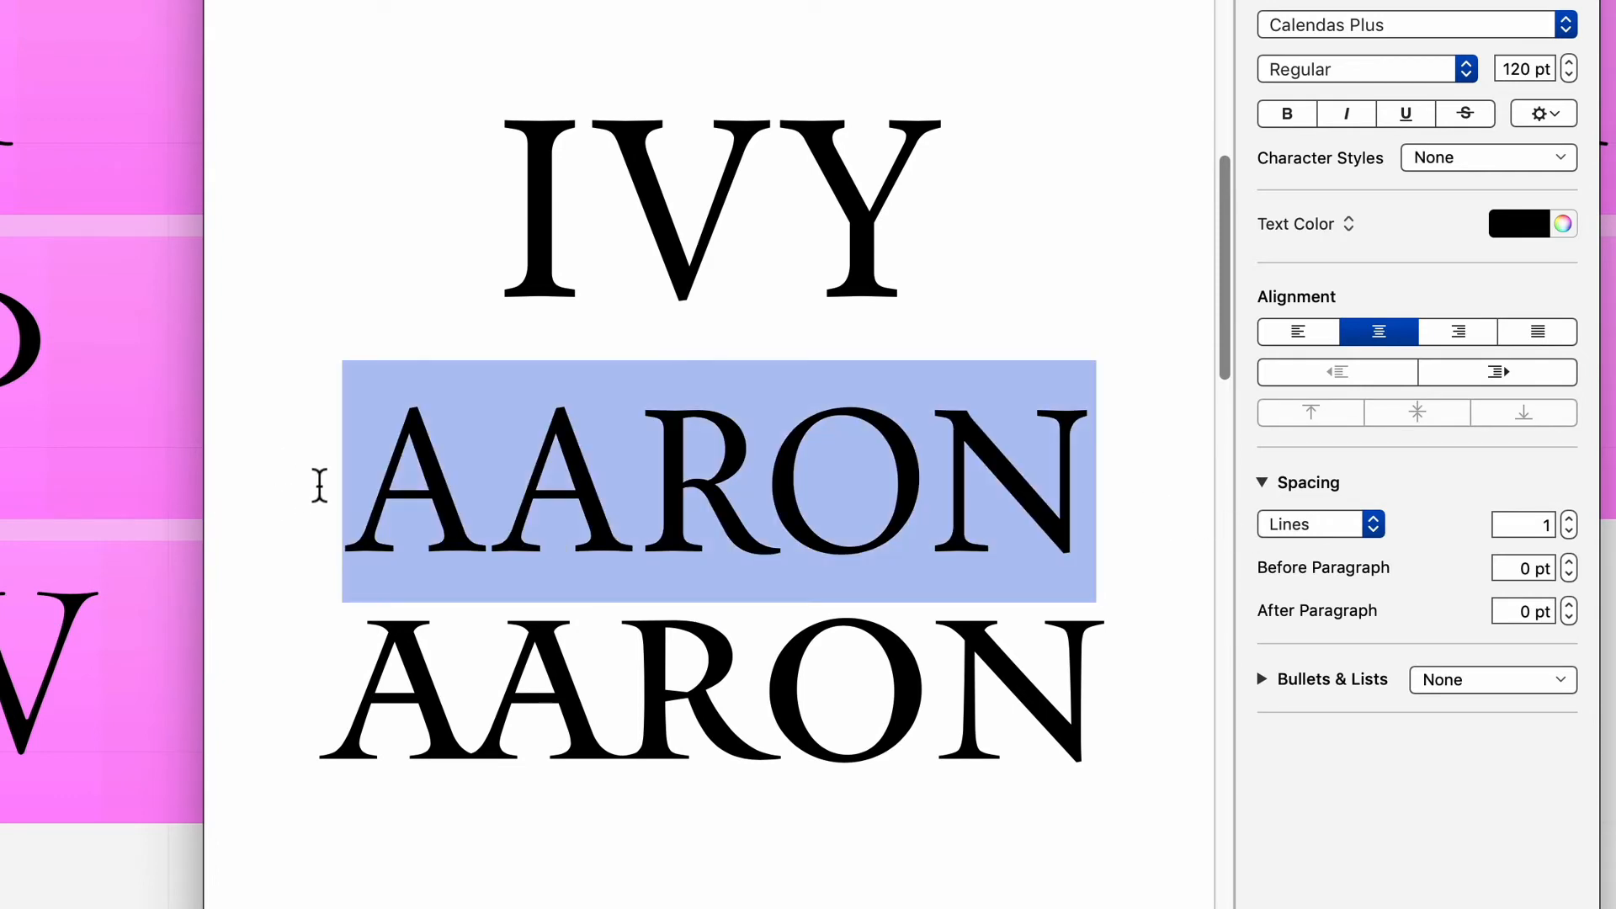
{"action": "left_click", "coordinate": [313, 484]}
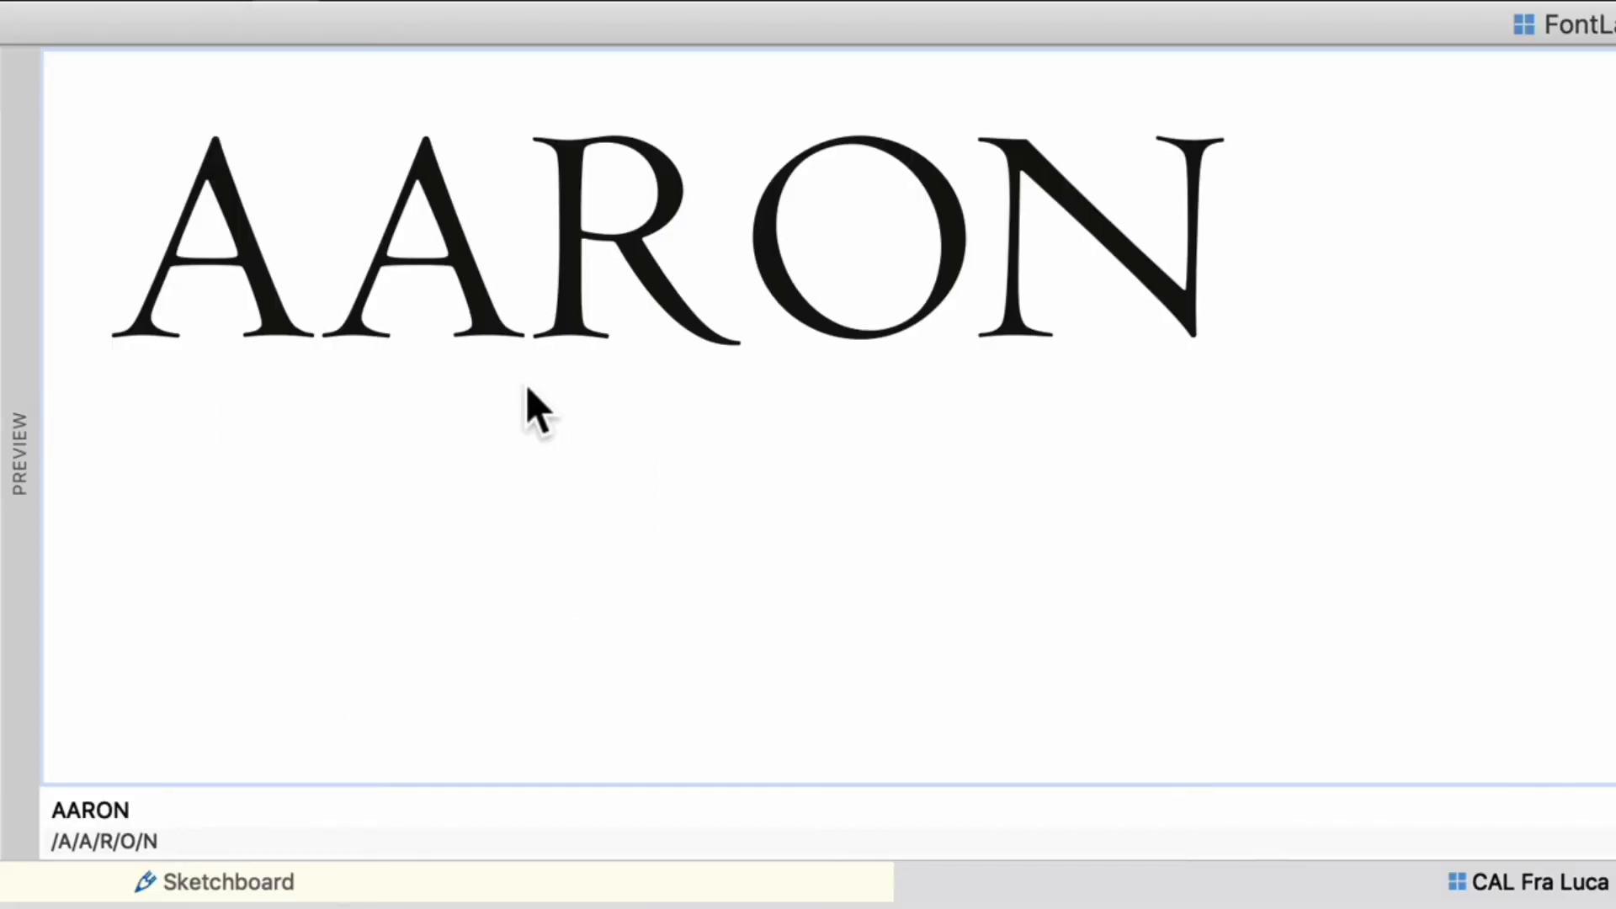
- Switch to FontLab and examine the spacing of AA and AR in the AARON preview
{"action": "left_click_drag", "start_coordinate": [166, 320], "coordinate": [703, 278]}
{"action": "left_click", "coordinate": [1284, 225]}
{"action": "left_click", "coordinate": [325, 307]}
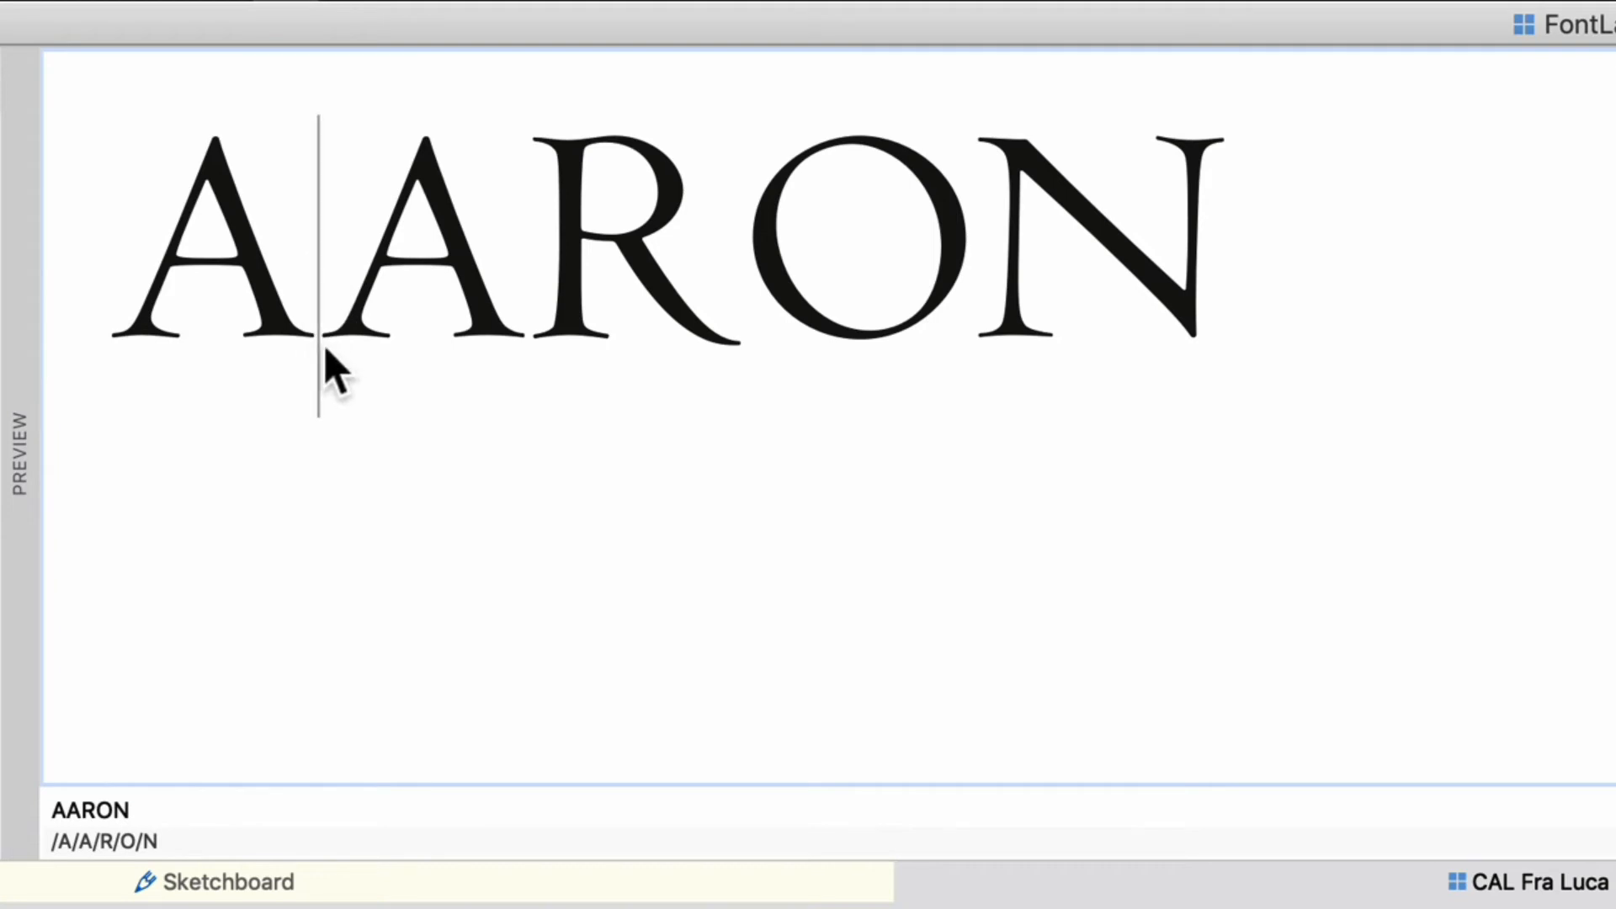
{"action": "left_click", "coordinate": [509, 237]}
{"action": "left_click", "coordinate": [324, 295]}
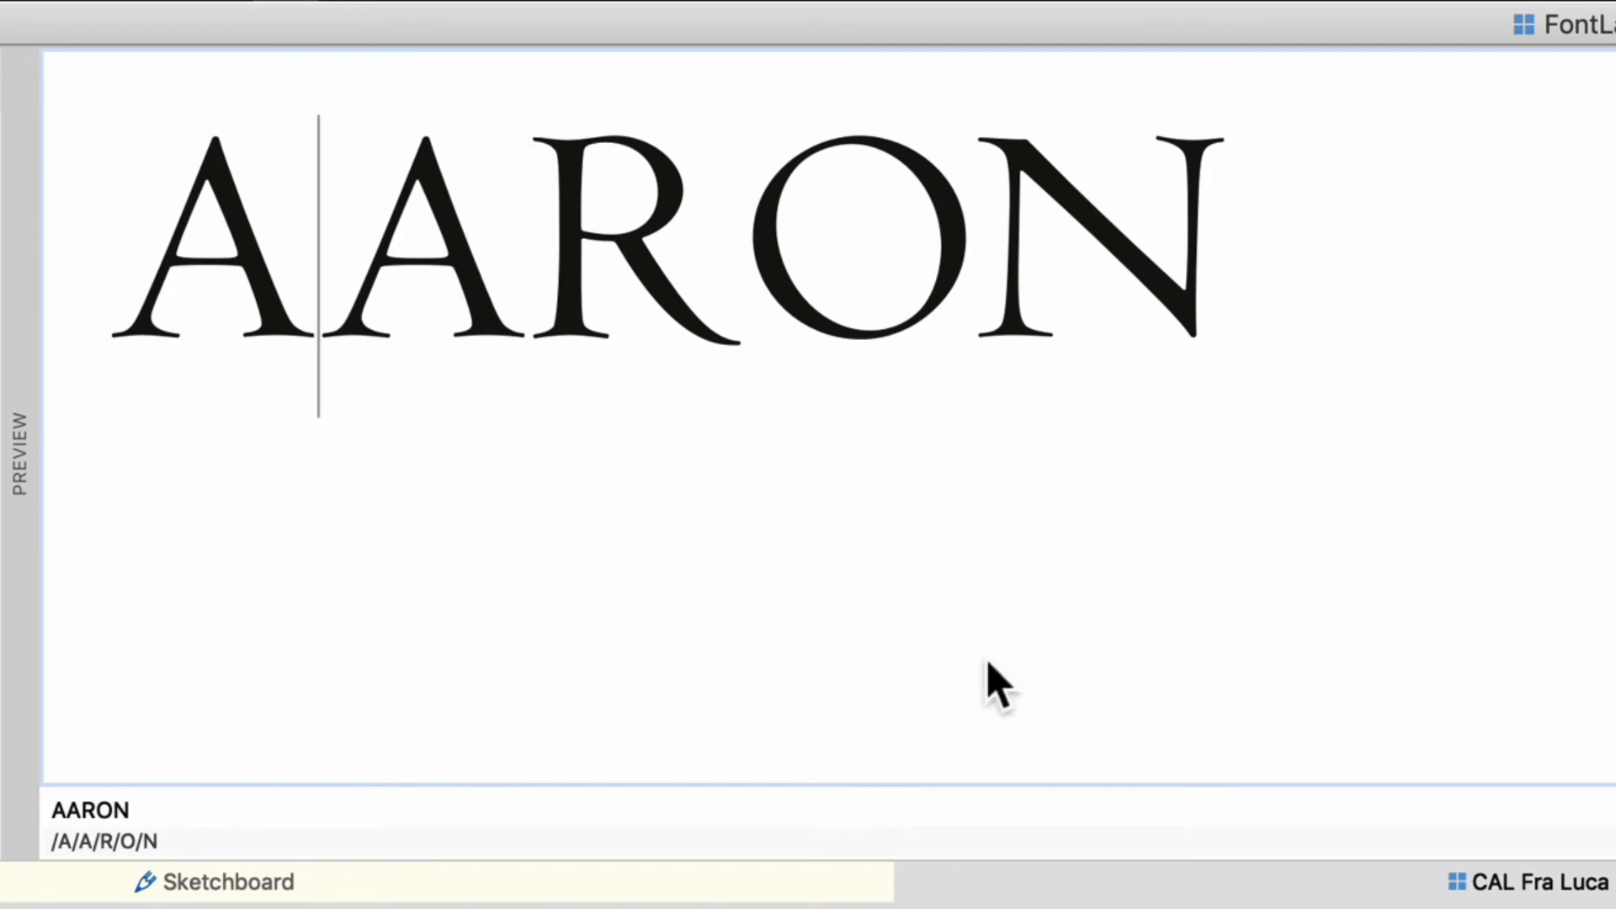
{"action": "left_click", "coordinate": [1417, 329]}
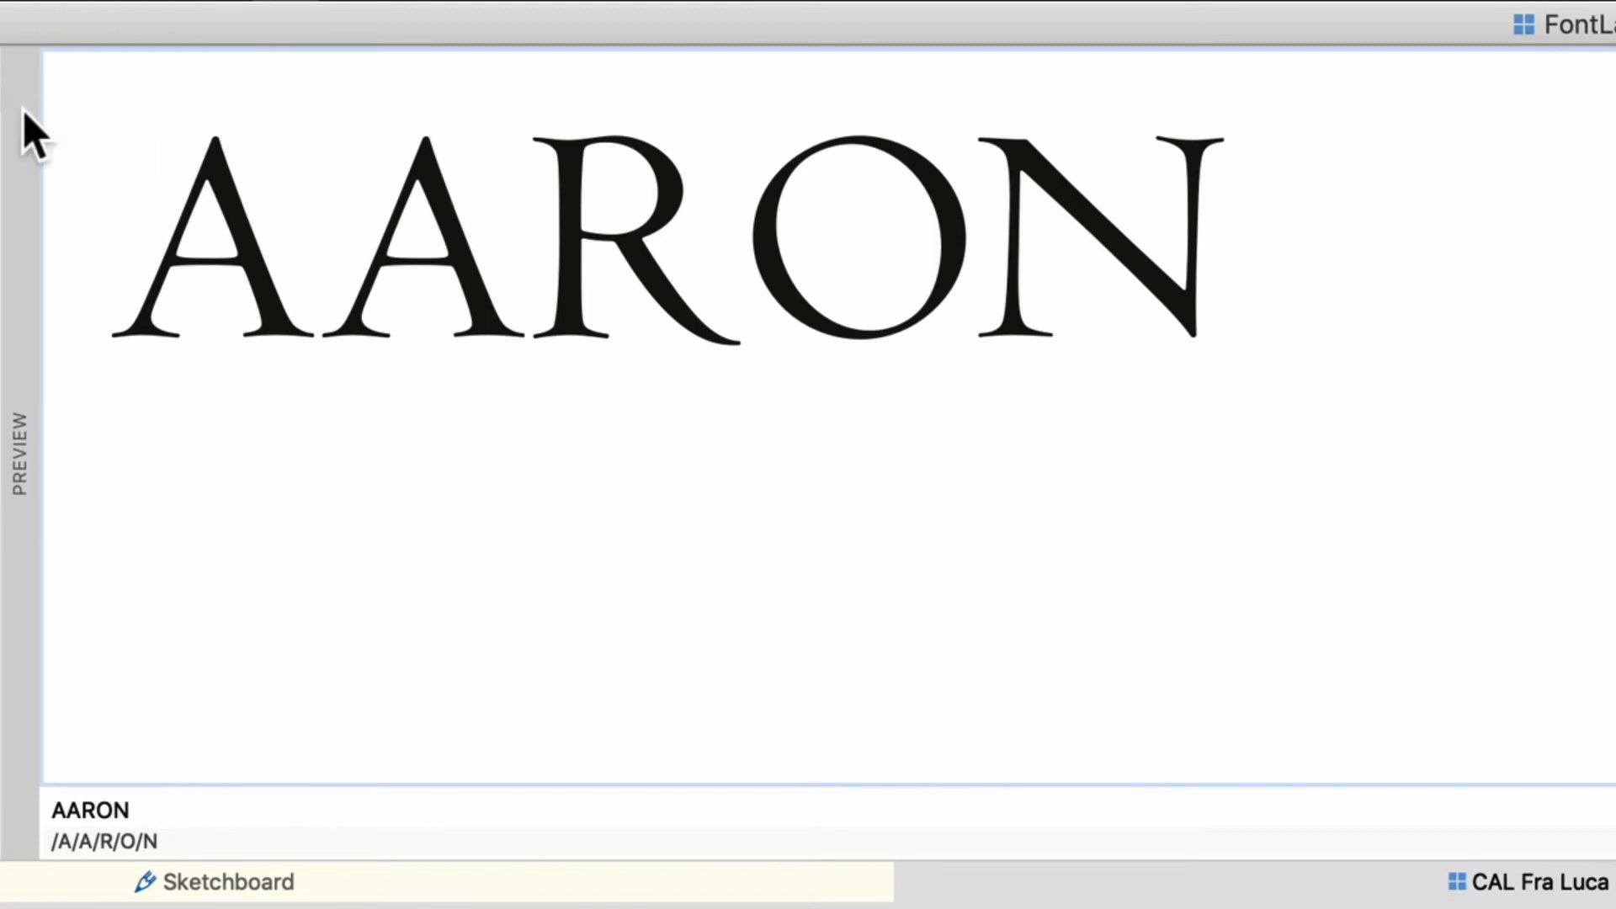
{"action": "left_click", "coordinate": [333, 324]}
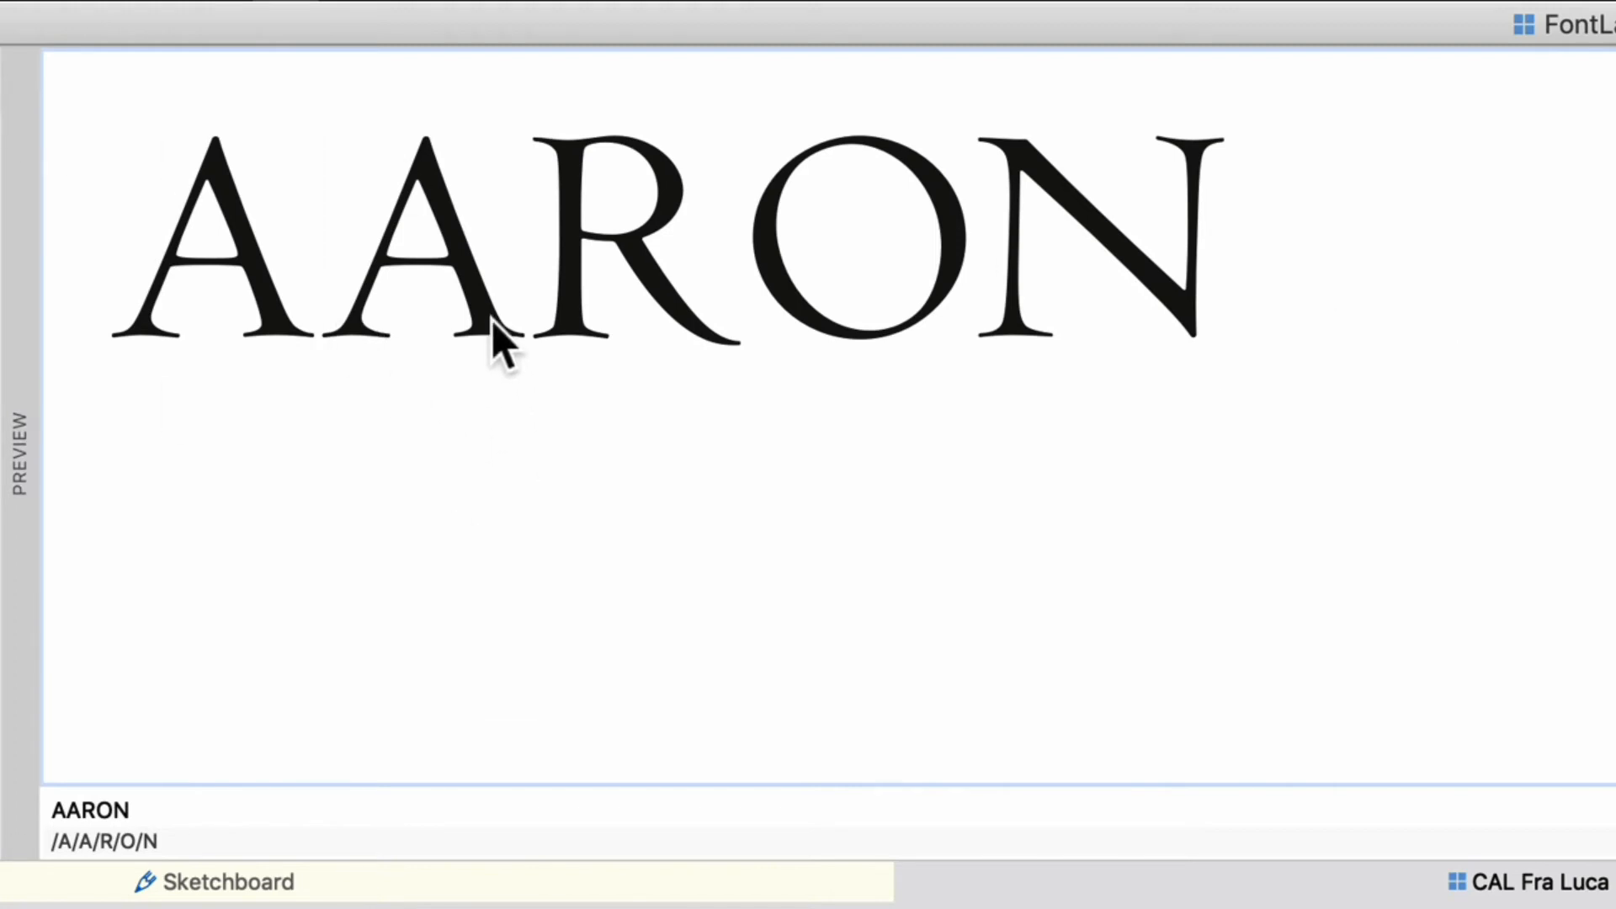
- Highlight the whole AARON preview line to review its overall spacing
{"action": "left_click", "coordinate": [1304, 463]}
{"action": "key", "text": "shift+Left"}
{"action": "key", "text": "shift+Left"}
{"action": "key", "text": "shift+Left"}
{"action": "key", "text": "shift+Left"}
{"action": "key", "text": "shift+Left"}
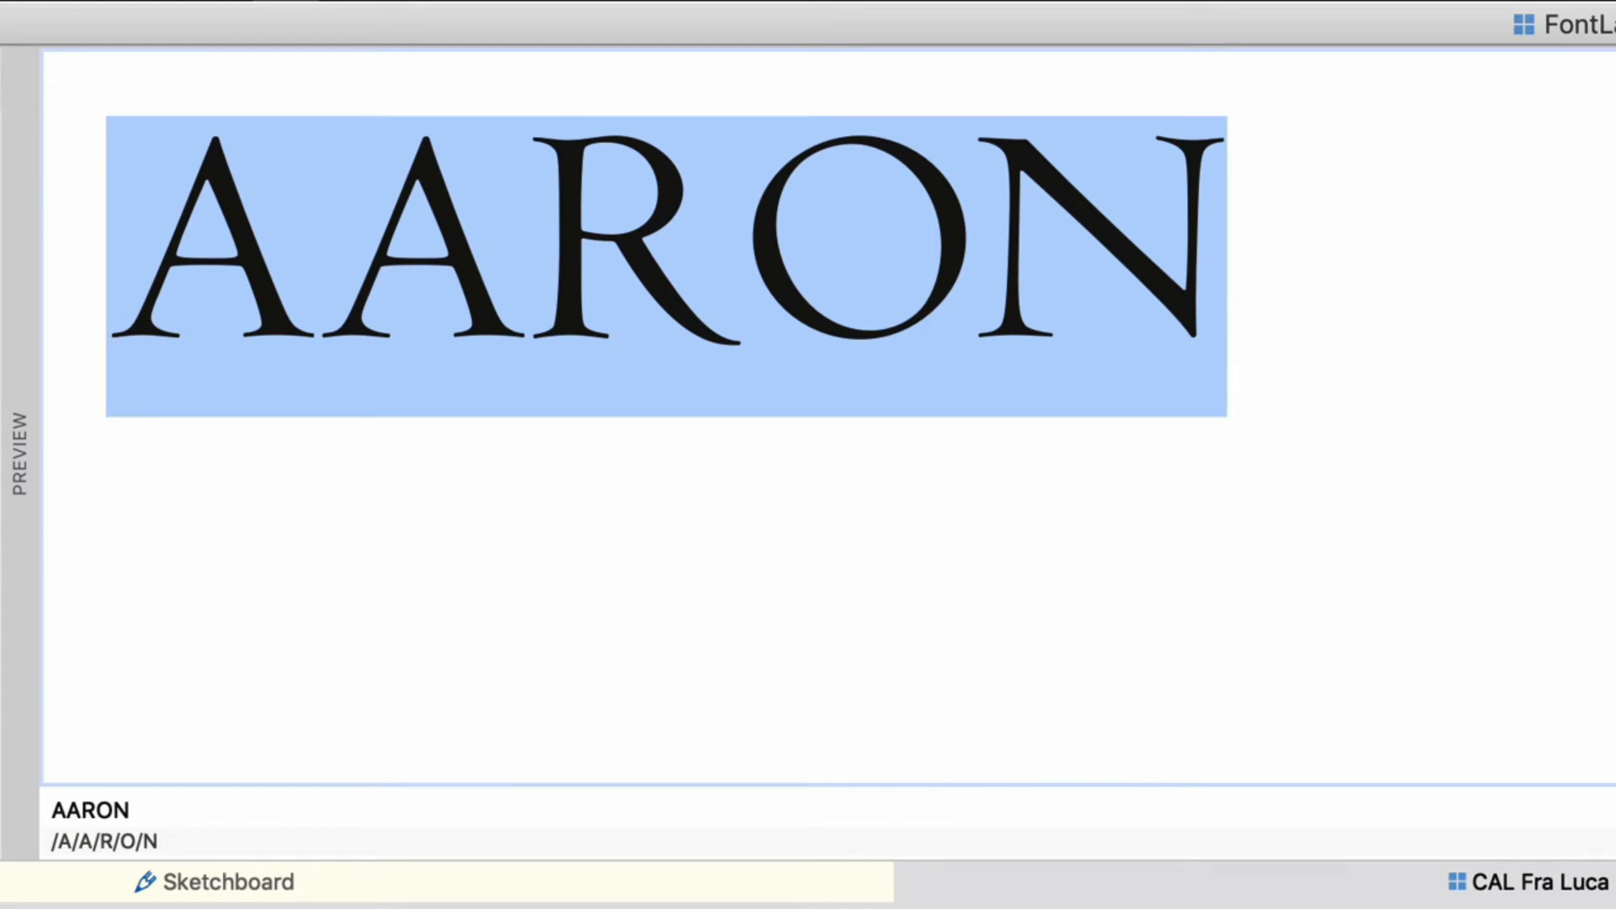
{"action": "left_click", "coordinate": [1352, 289]}
{"action": "left_click_drag", "start_coordinate": [1352, 288], "coordinate": [12, 354]}
{"action": "left_click_drag", "start_coordinate": [154, 270], "coordinate": [1485, 285]}
{"action": "left_click", "coordinate": [1254, 288]}
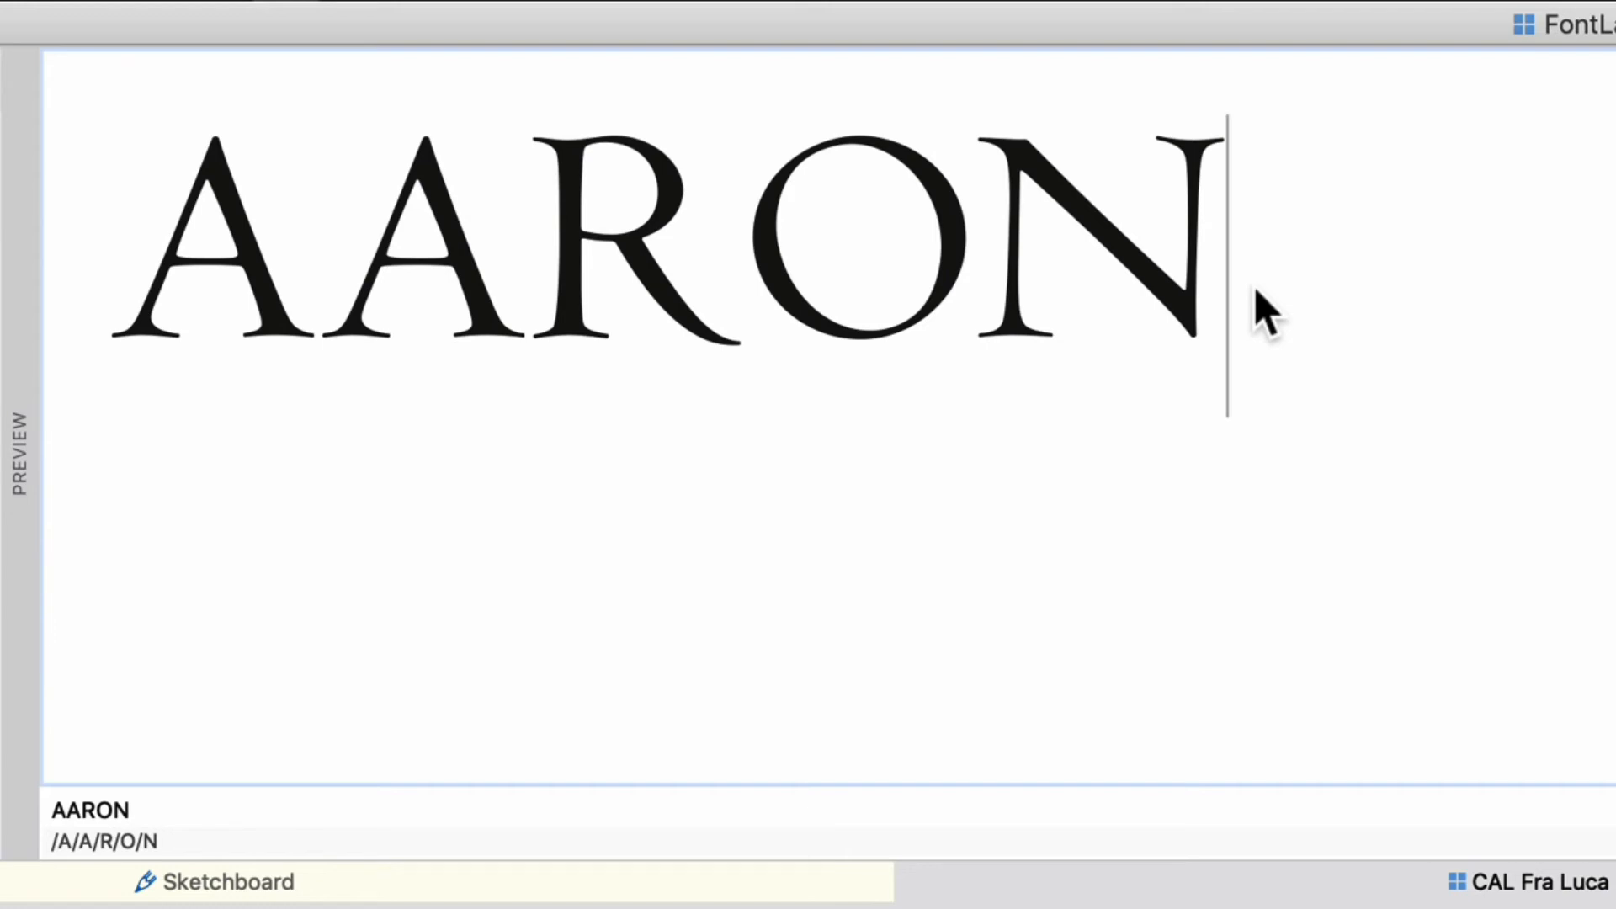
{"action": "left_click", "coordinate": [340, 333]}
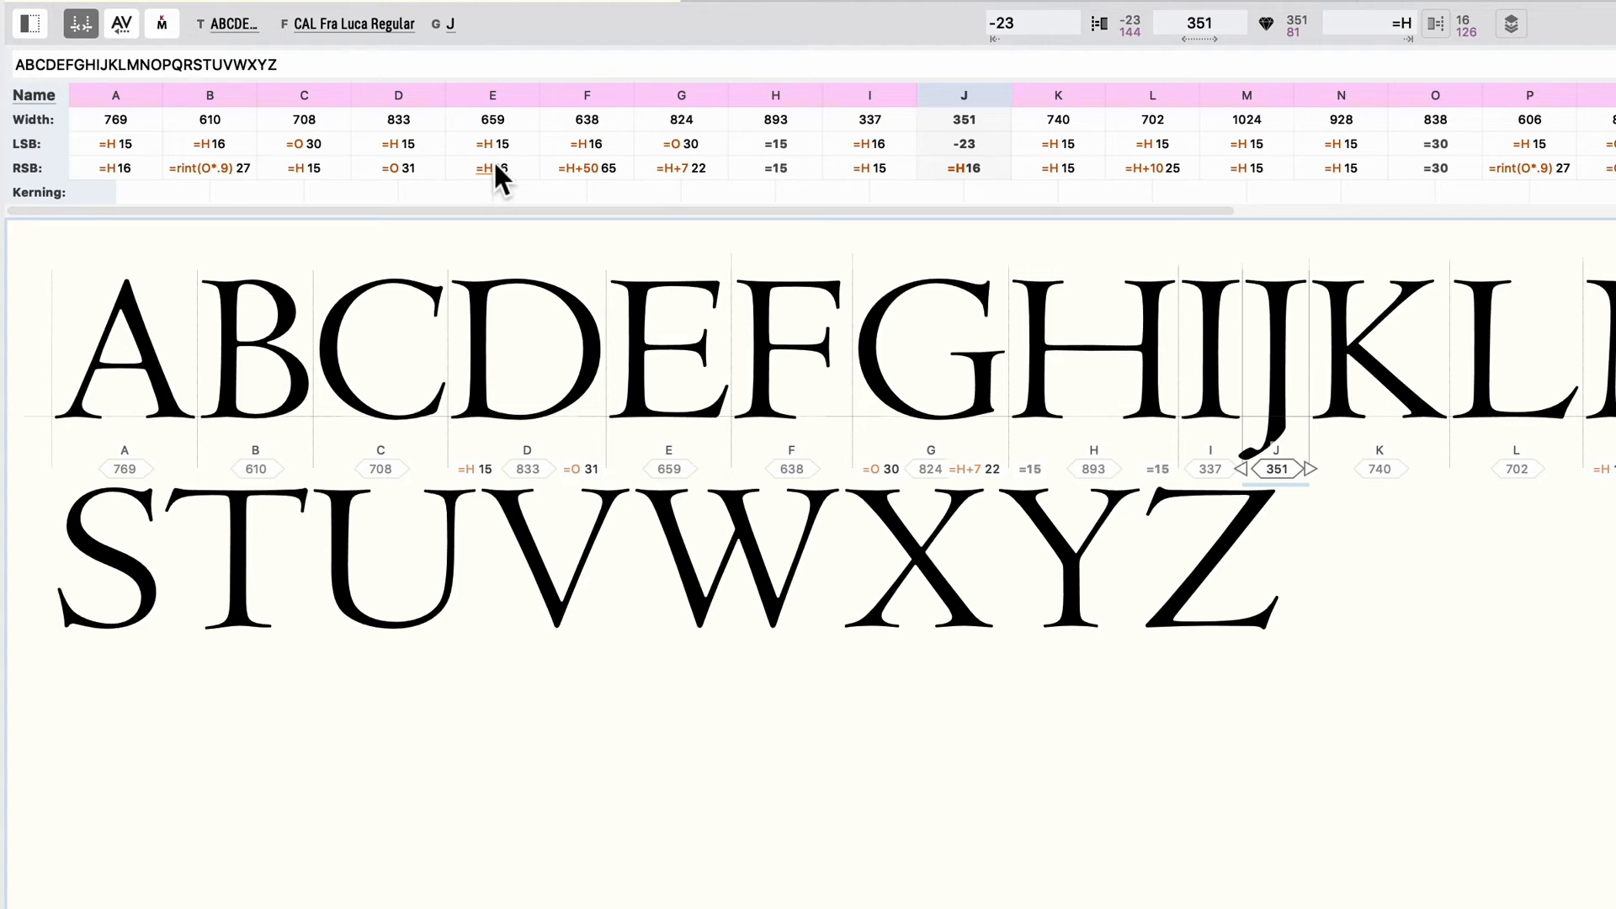
- Inspect the sidebearing expressions of H, W and G in the capital alphabet
{"action": "left_click", "coordinate": [1068, 332]}
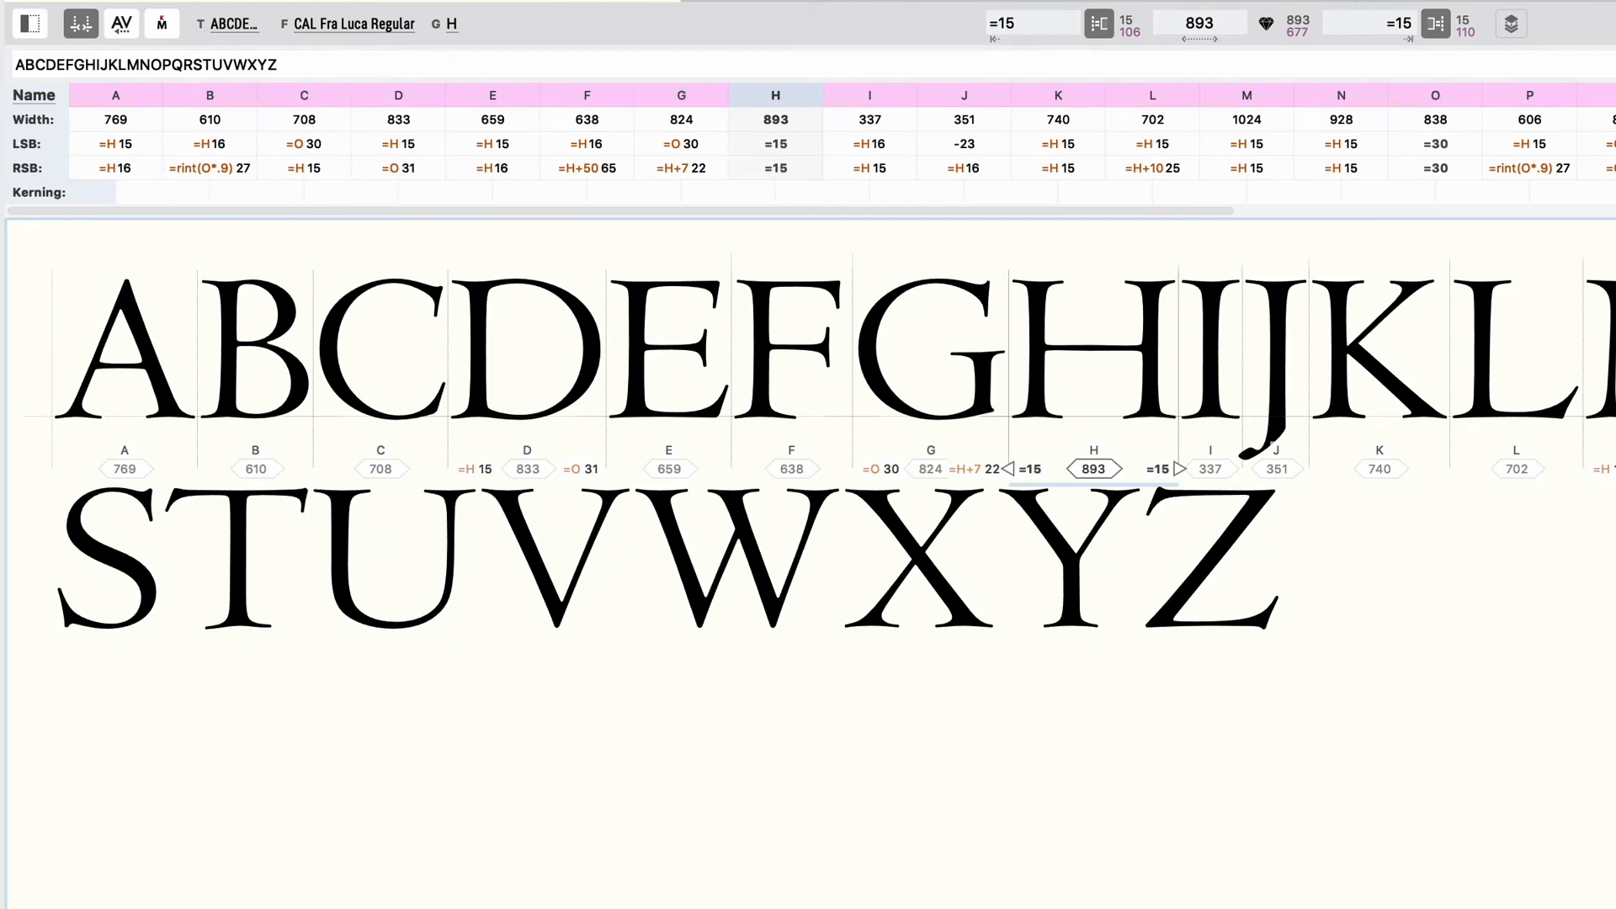
{"action": "left_click", "coordinate": [774, 553]}
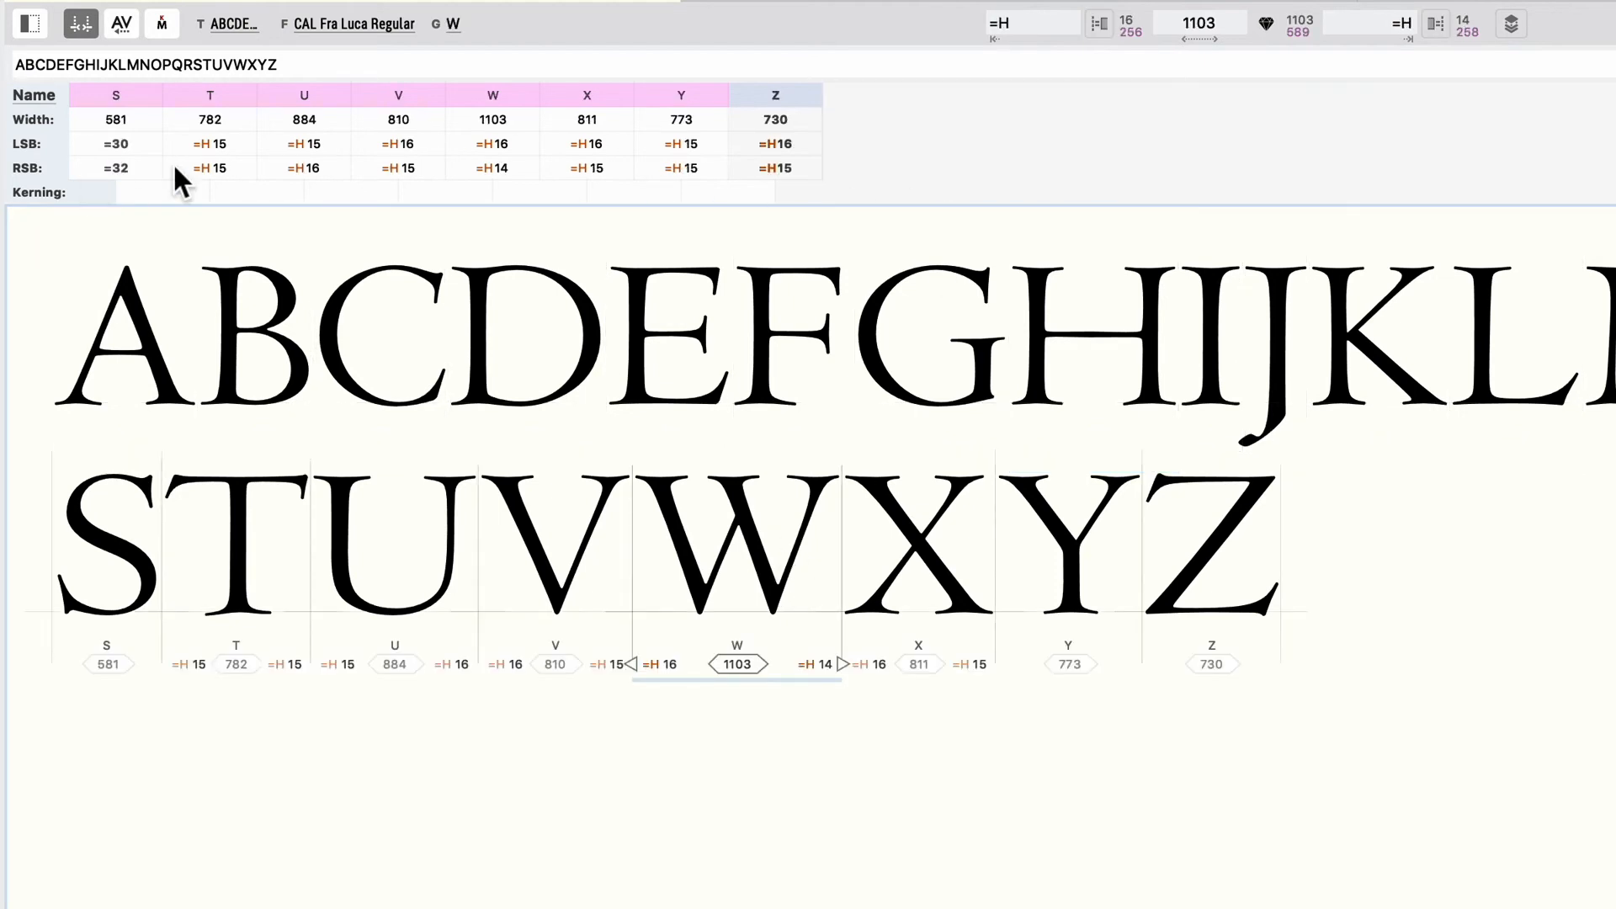
{"action": "left_click", "coordinate": [877, 332]}
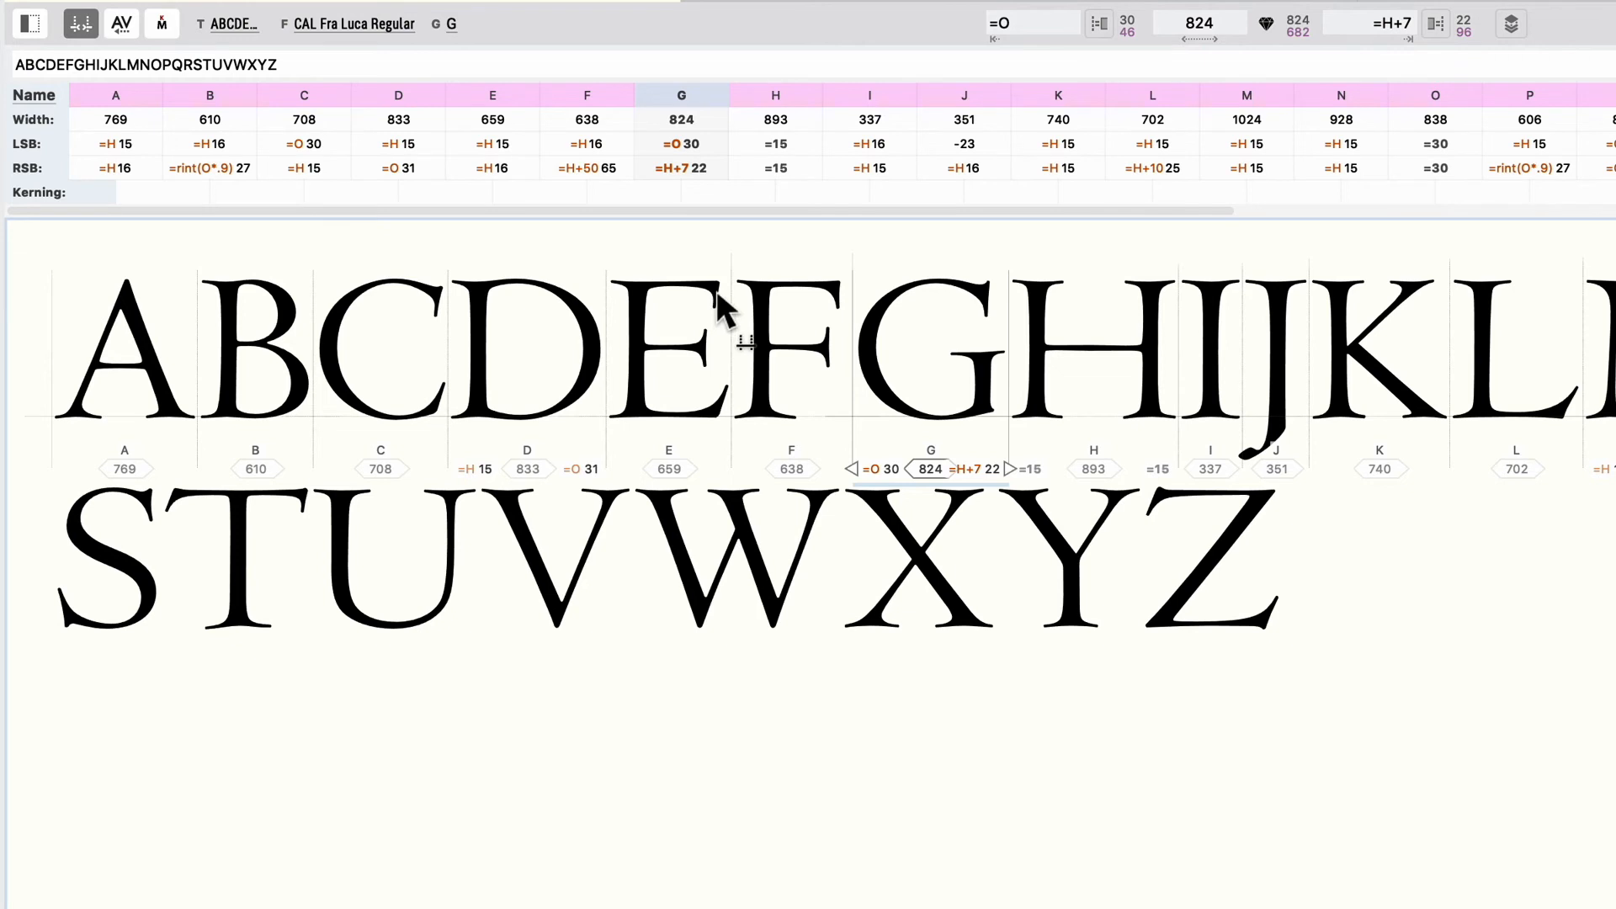
- Replace the alphabet sample text with LEFTZ
{"action": "left_click", "coordinate": [225, 65]}
{"action": "double_click", "coordinate": [225, 65]}
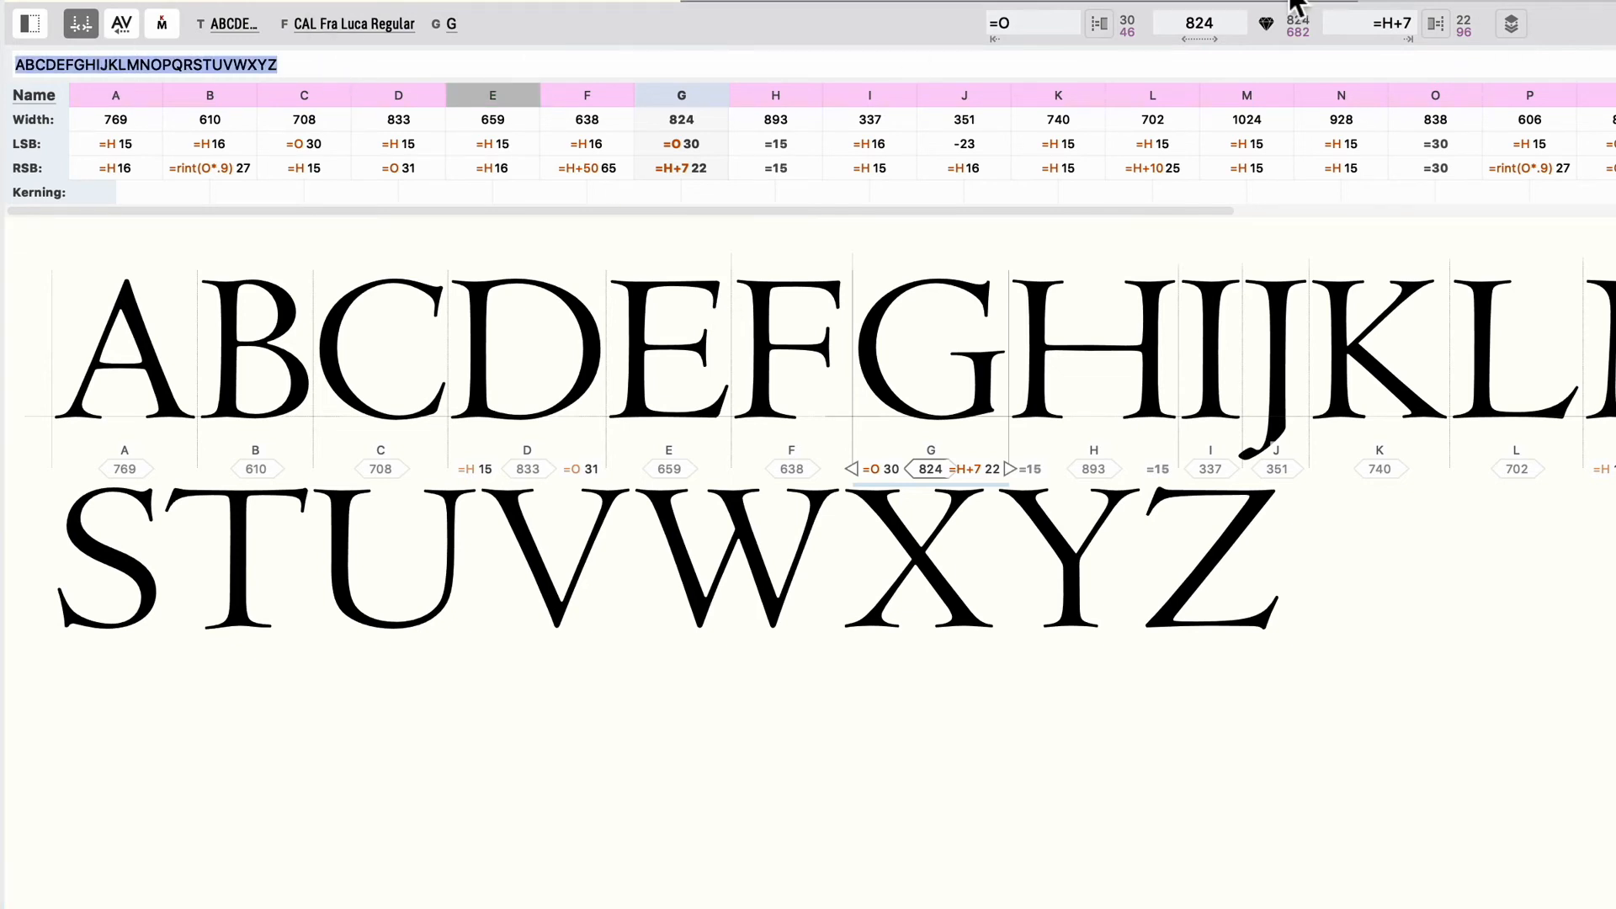
{"action": "type", "text": "LEFTZ"}
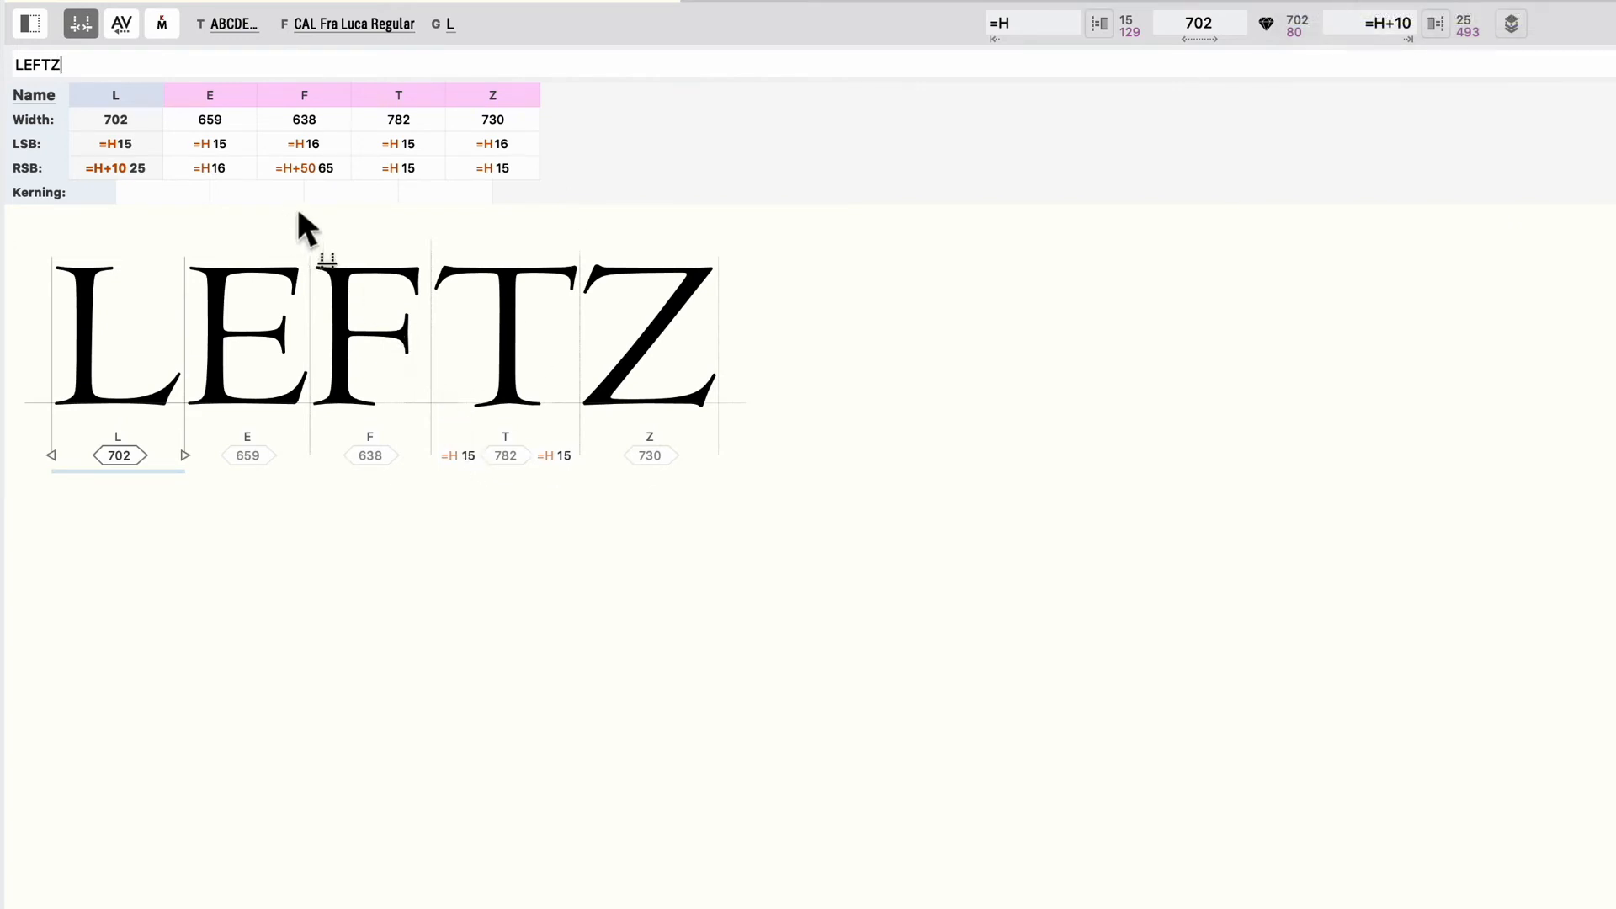
- Set the right sidebearing of F to the expression =H+25
{"action": "double_click", "coordinate": [303, 167]}
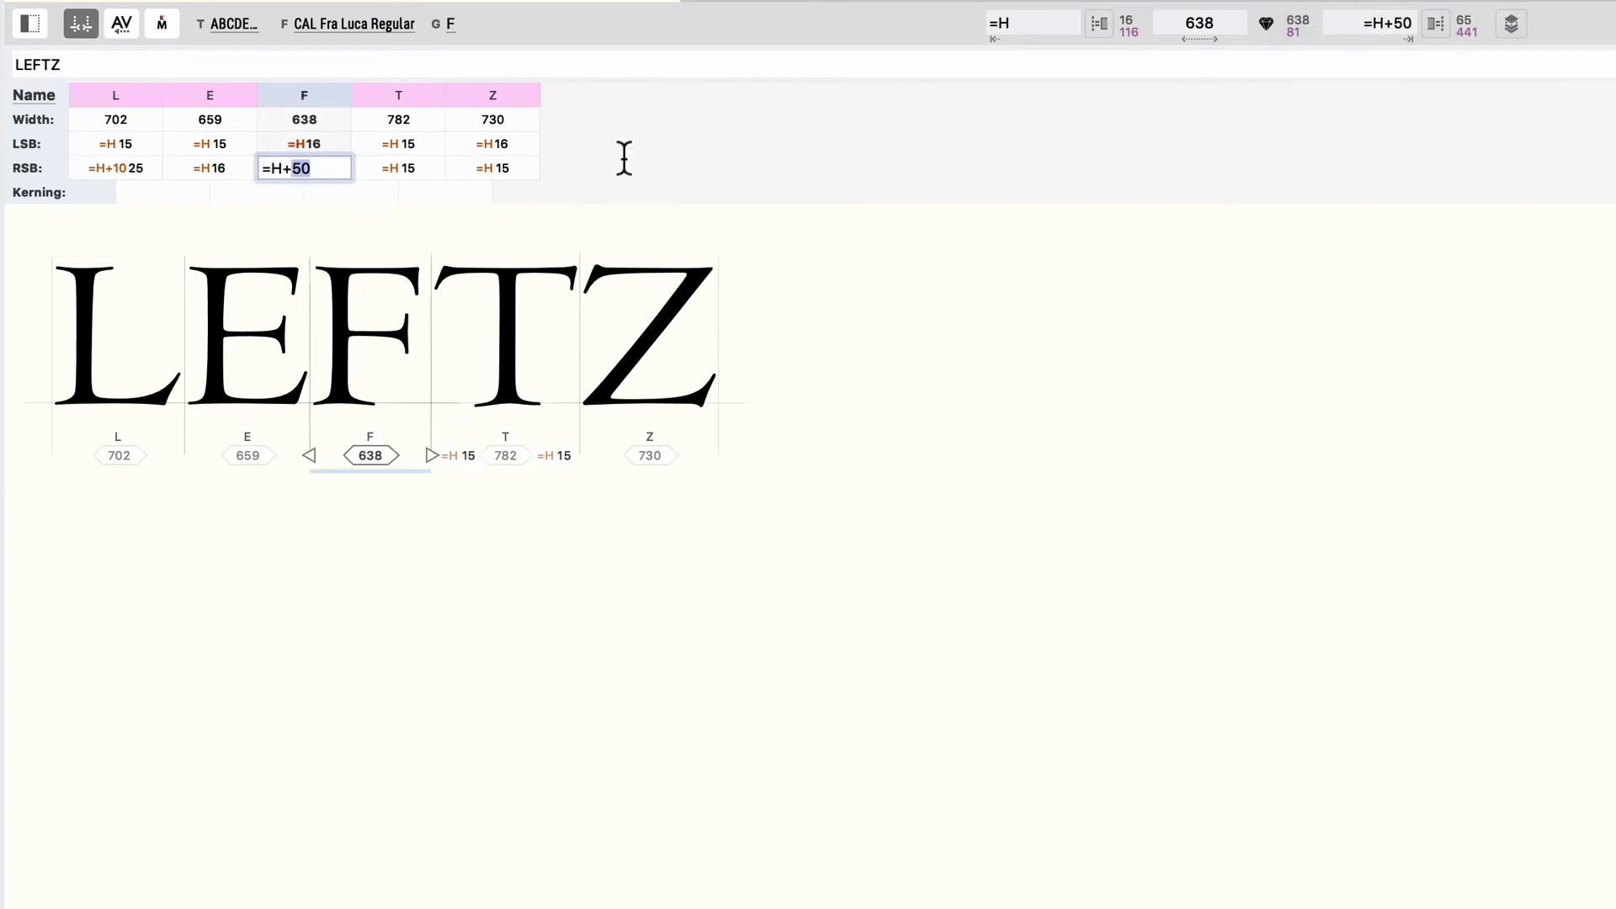
{"action": "type", "text": "25"}
{"action": "key", "text": "Return"}
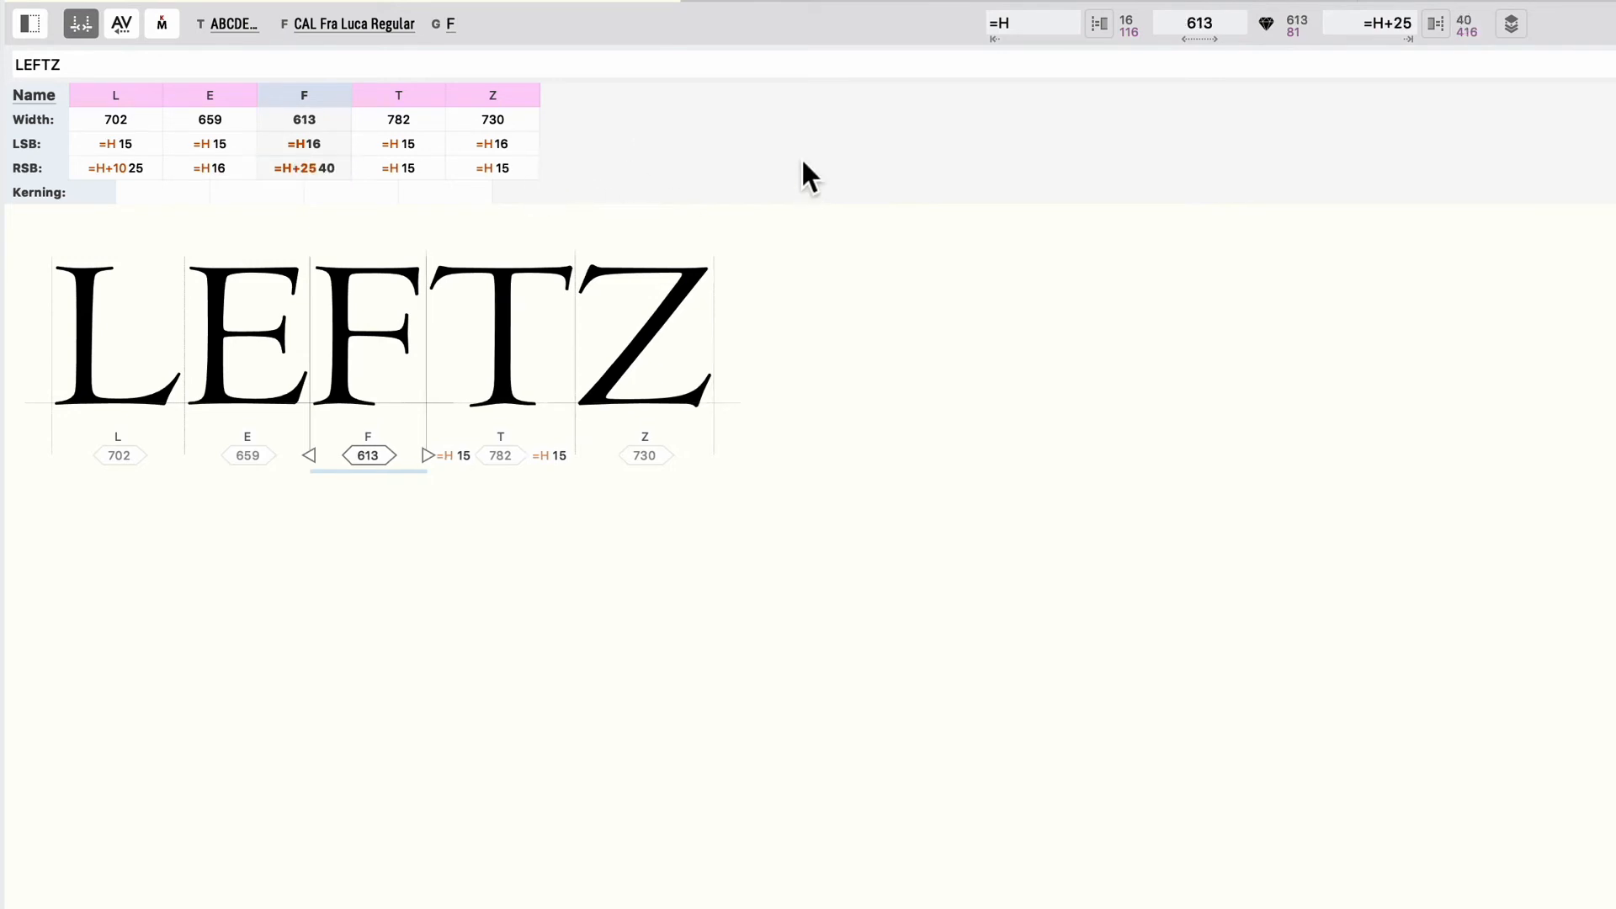
{"action": "left_click", "coordinate": [1024, 374]}
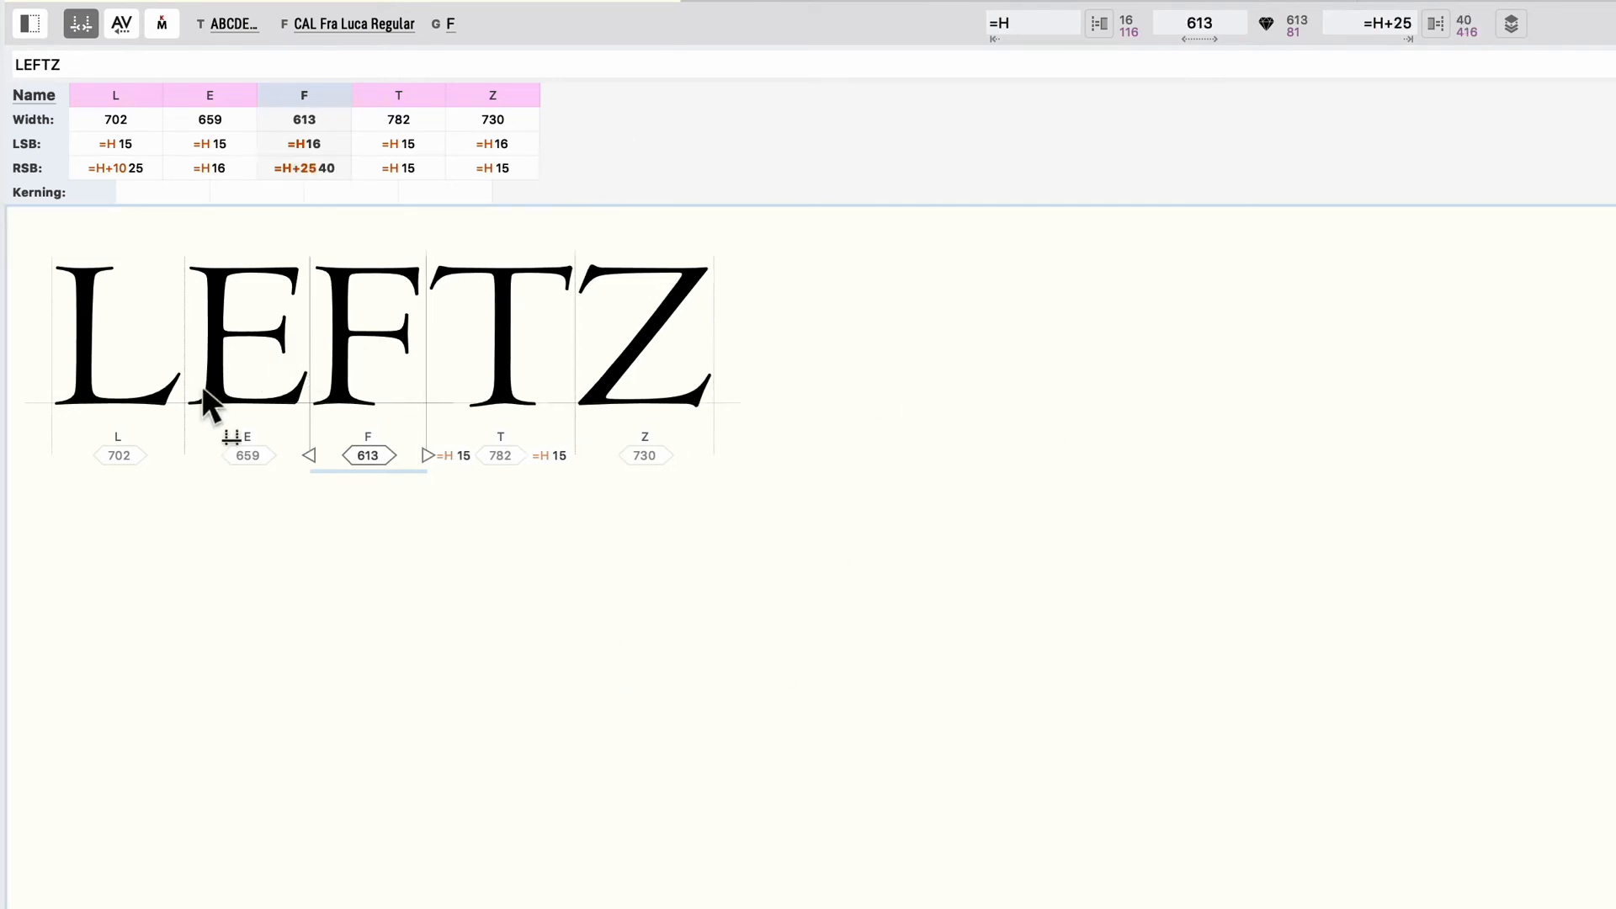
- Check the spacing and sidebearings of the T, Z and F in the LEFTZ sample
{"action": "key", "text": "Left"}
{"action": "key", "text": "Left"}
{"action": "left_click", "coordinate": [517, 334]}
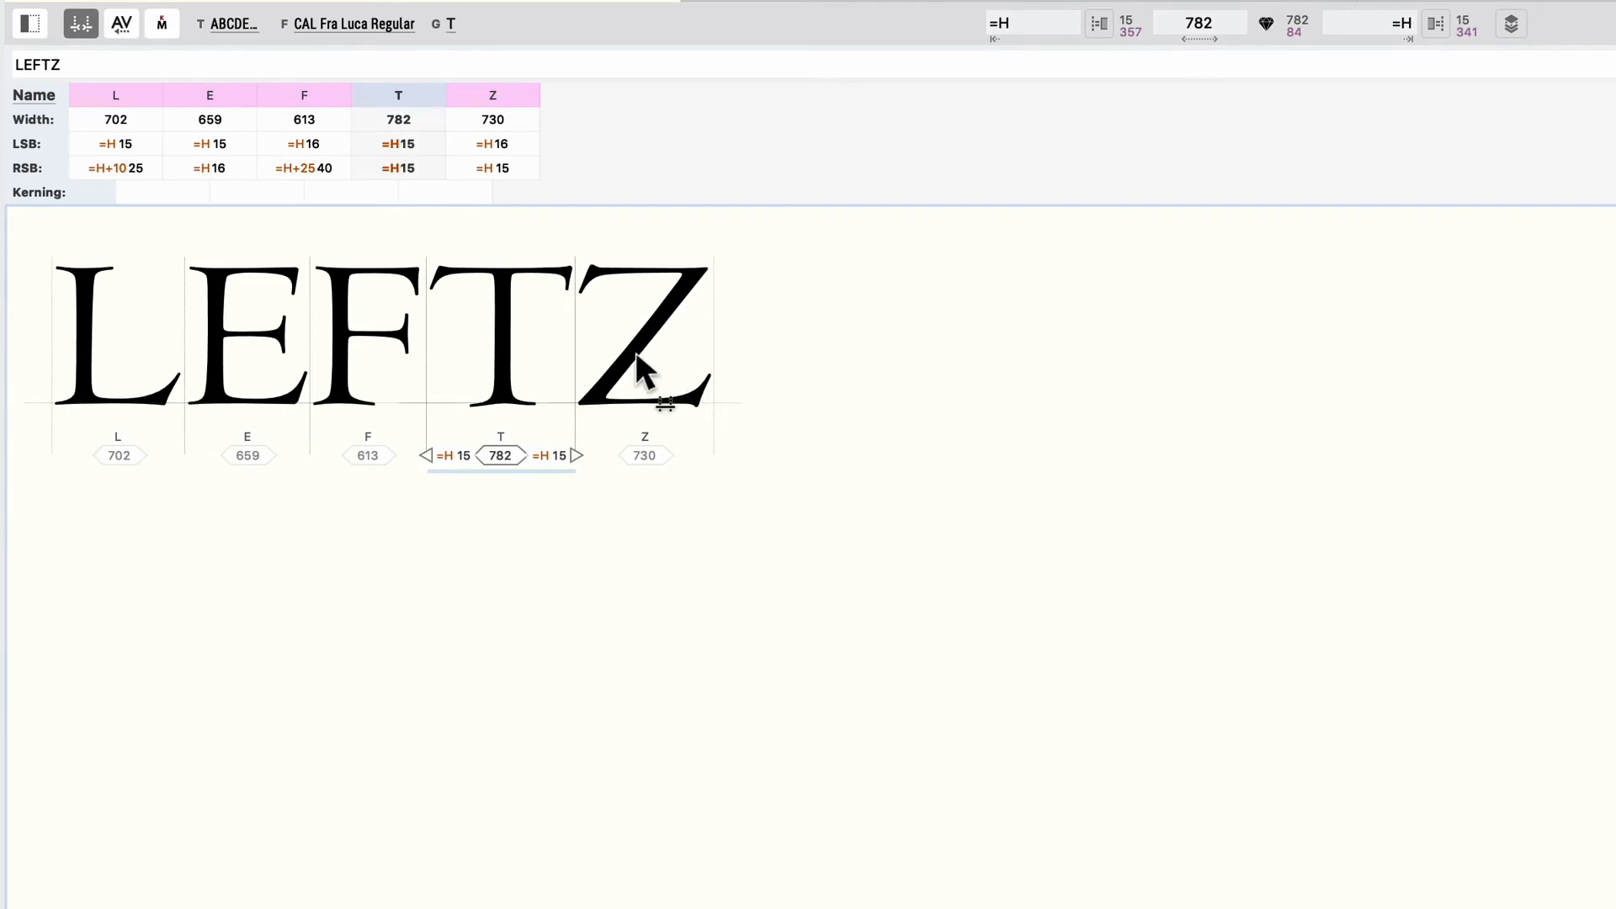
{"action": "left_click", "coordinate": [637, 354]}
{"action": "left_click", "coordinate": [404, 353]}
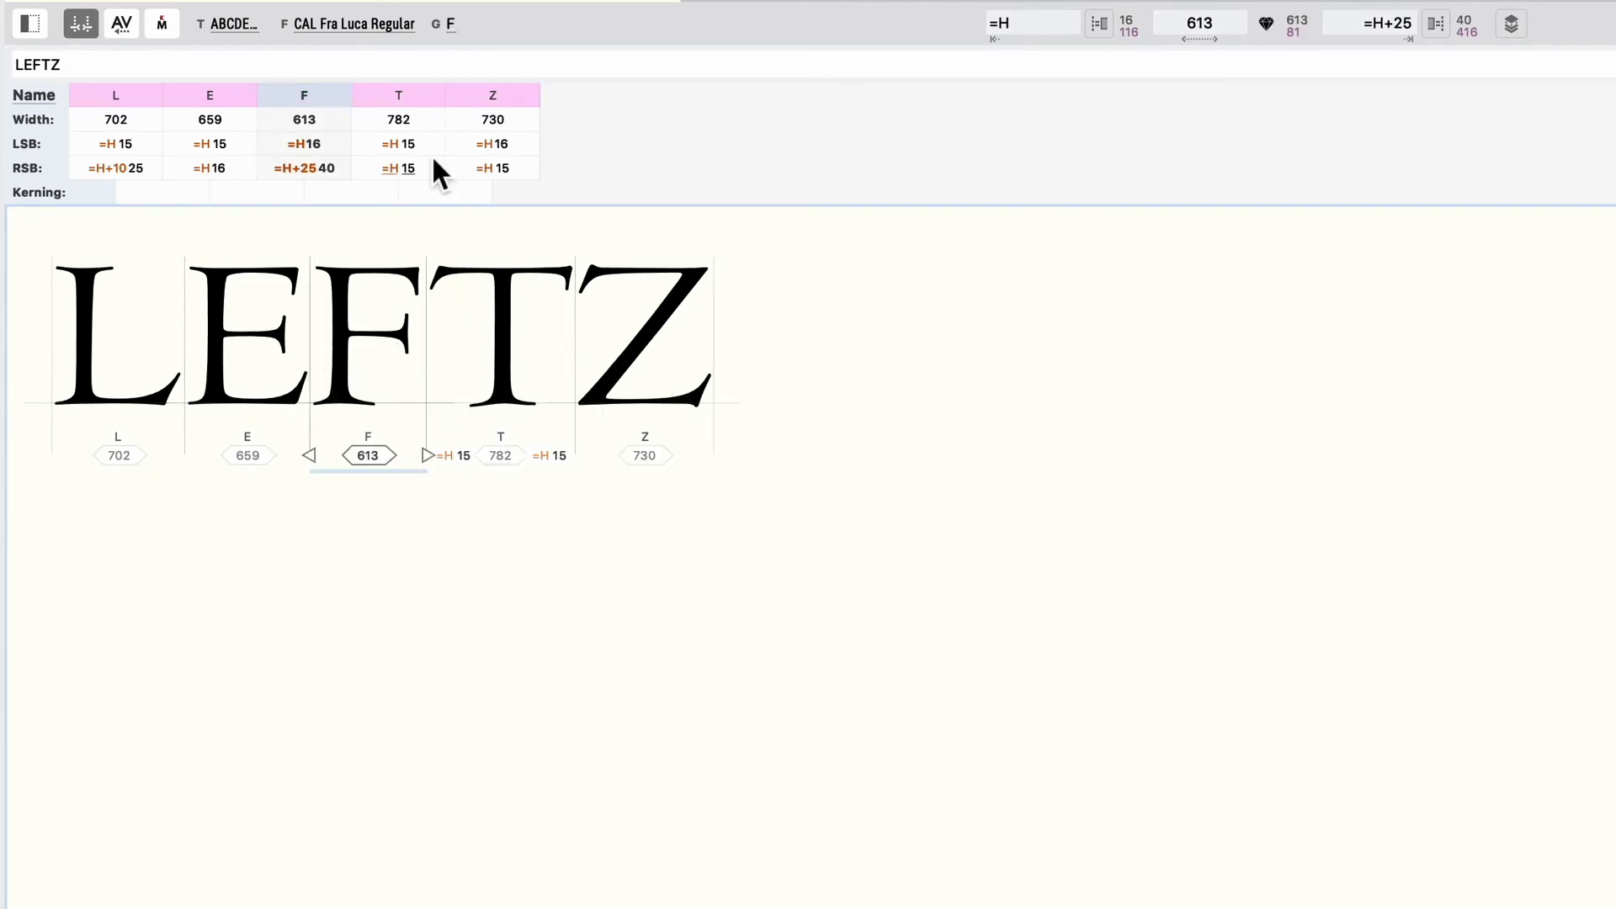
- Replace the sample text with TTFTTT to compare the F with repeated T letters
{"action": "left_click", "coordinate": [345, 66]}
{"action": "type", "text": "TT"}
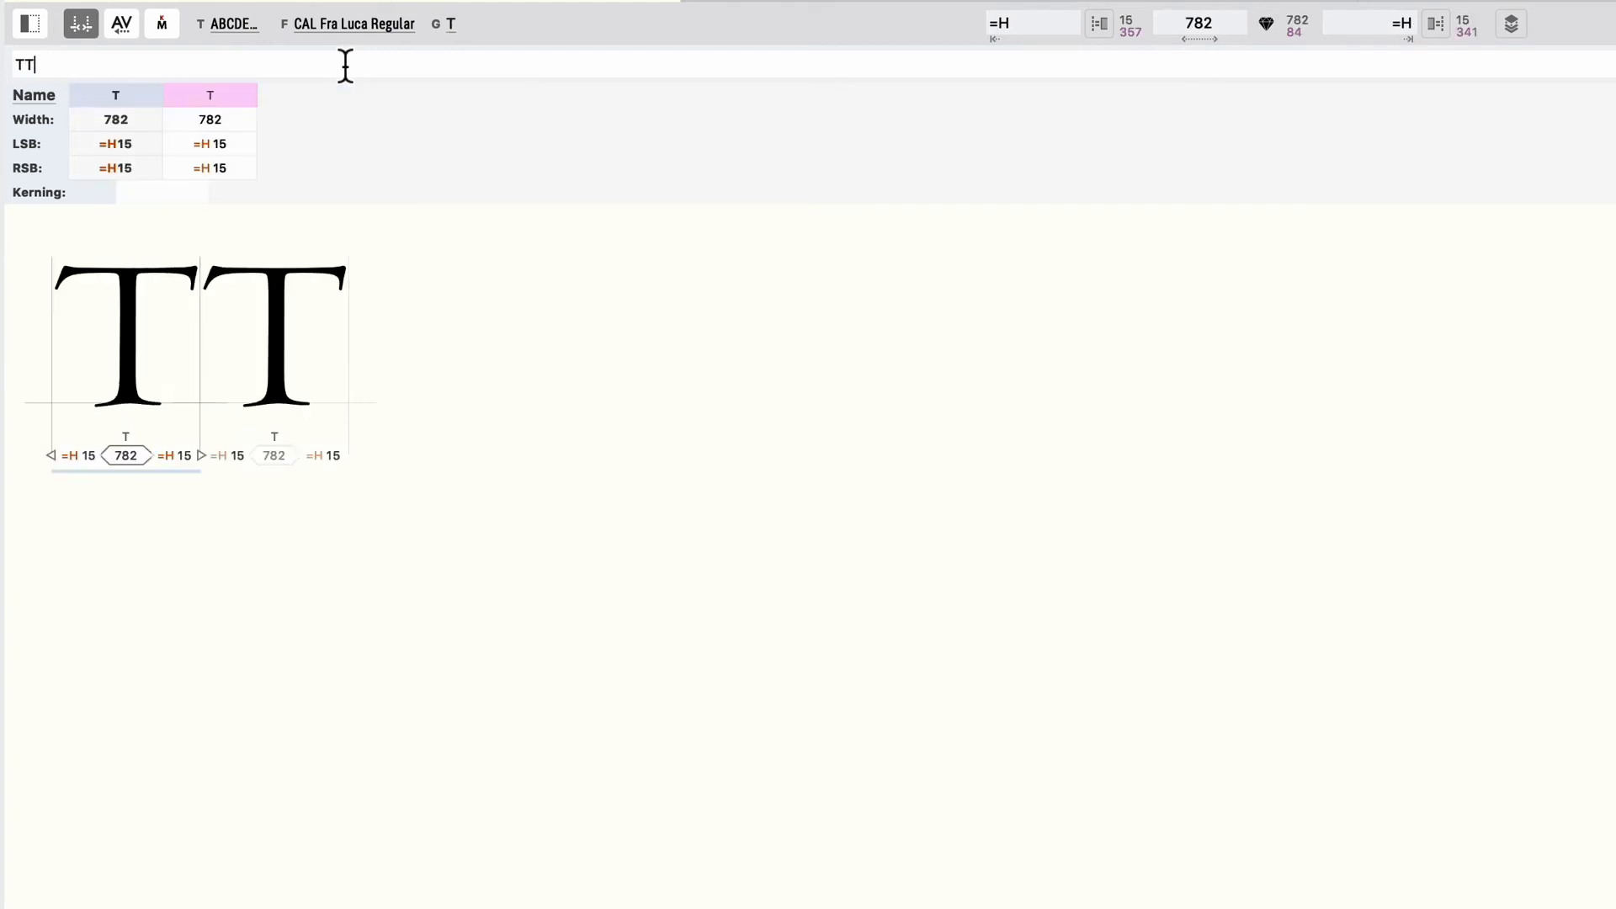
{"action": "type", "text": "F"}
{"action": "key", "text": "BackSpace"}
{"action": "type", "text": "FT"}
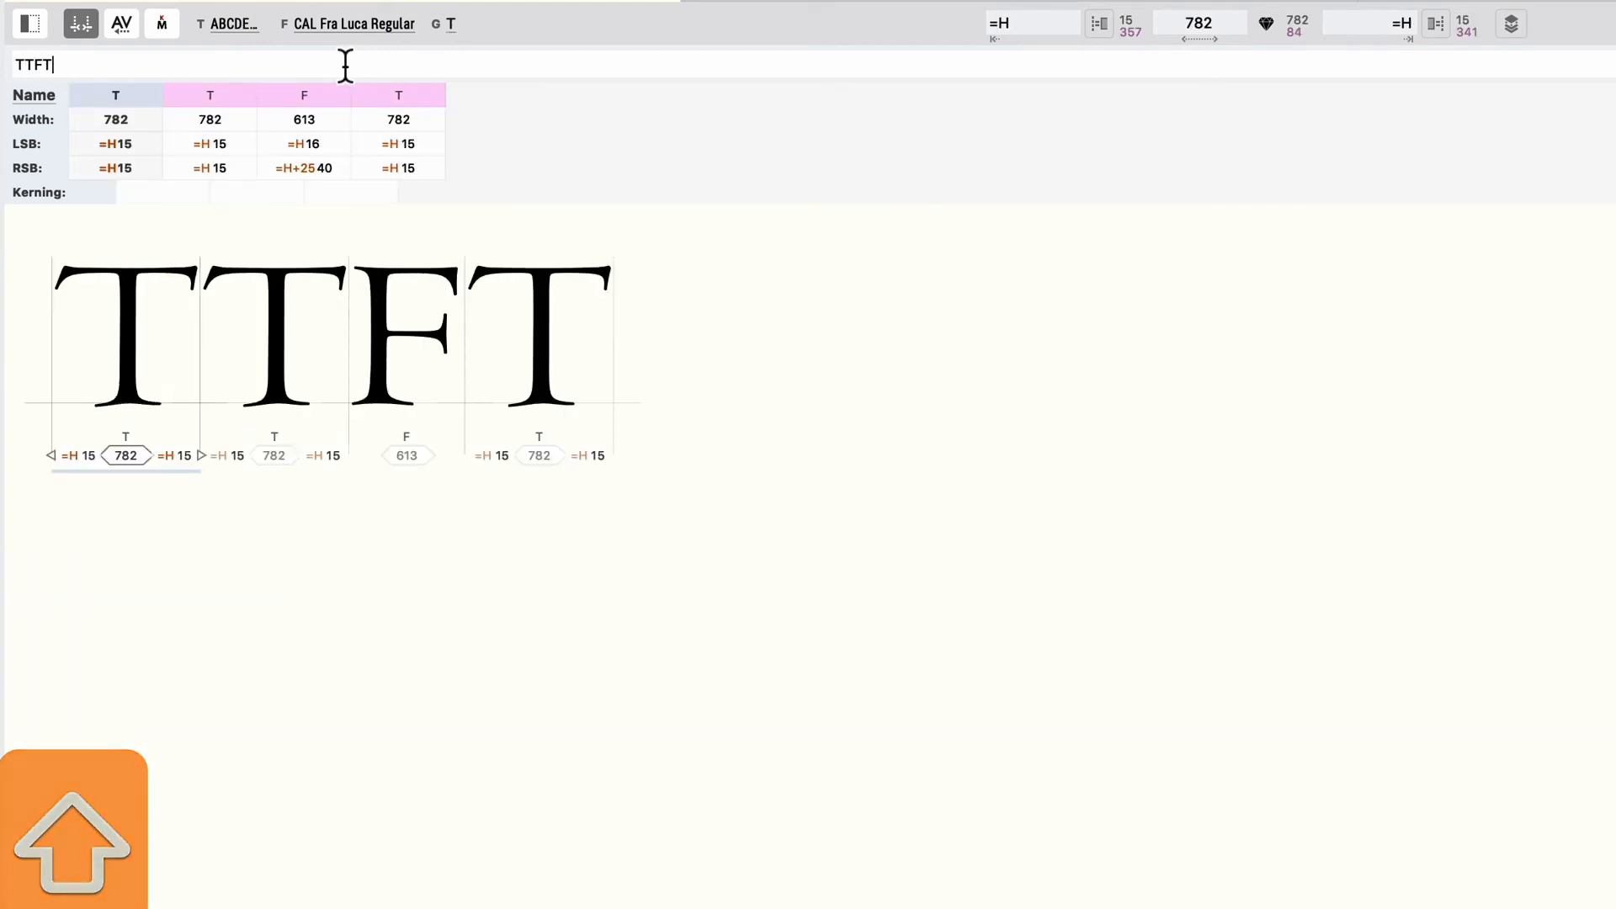
{"action": "type", "text": "TT"}
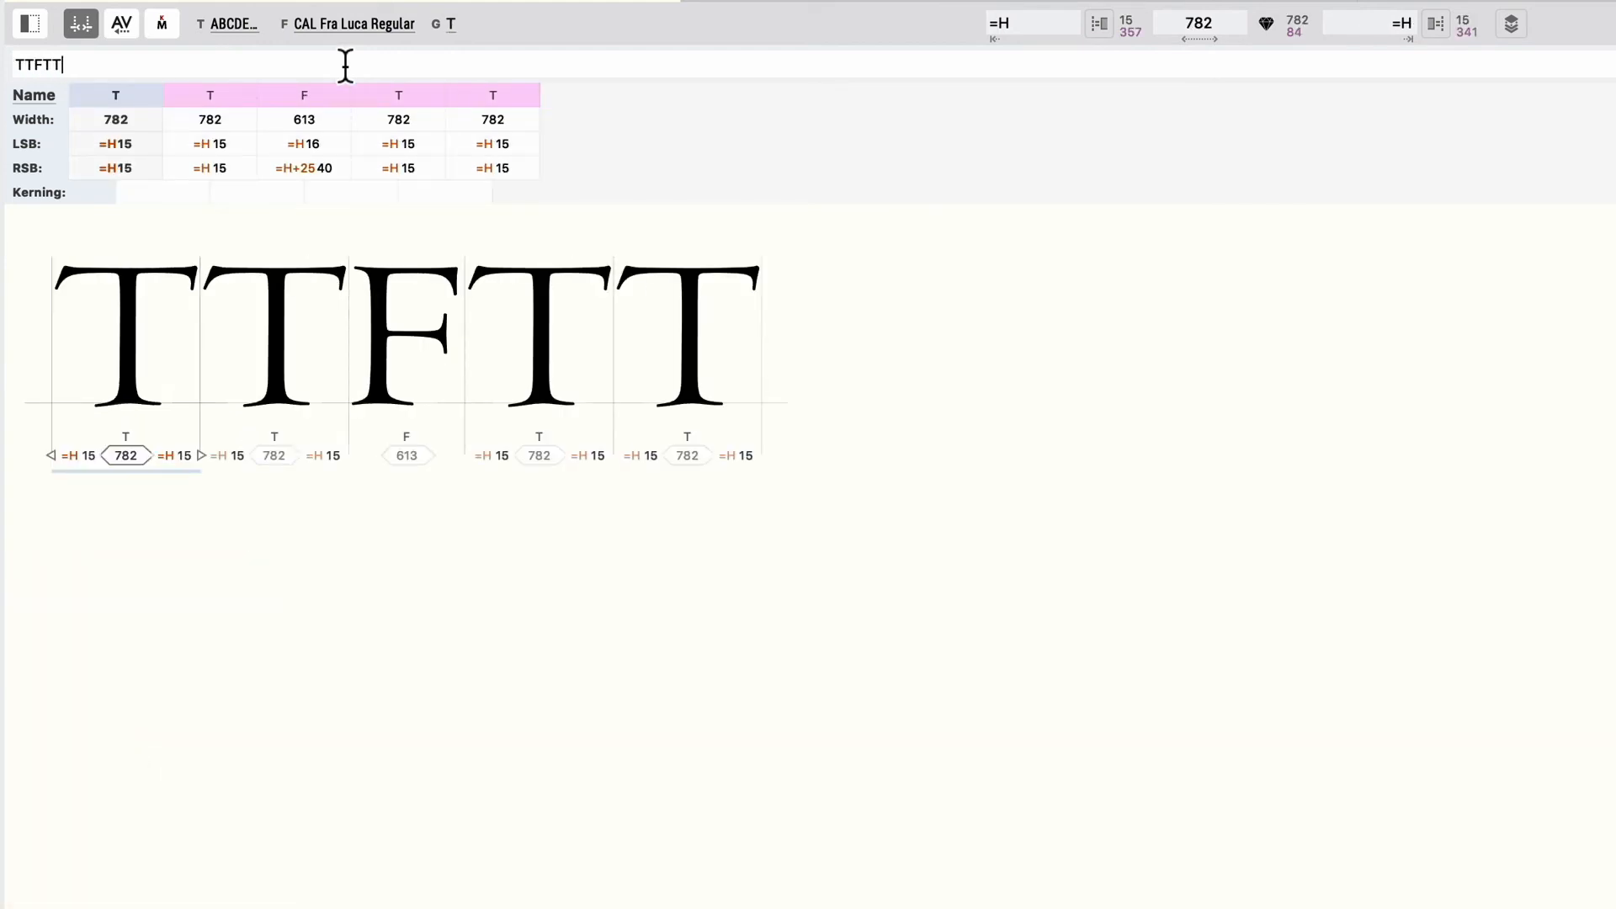
- Hide the metrics lines and values around the TTFTTT letters and check the gap between F and T
{"action": "left_click", "coordinate": [930, 620]}
{"action": "left_click", "coordinate": [82, 24]}
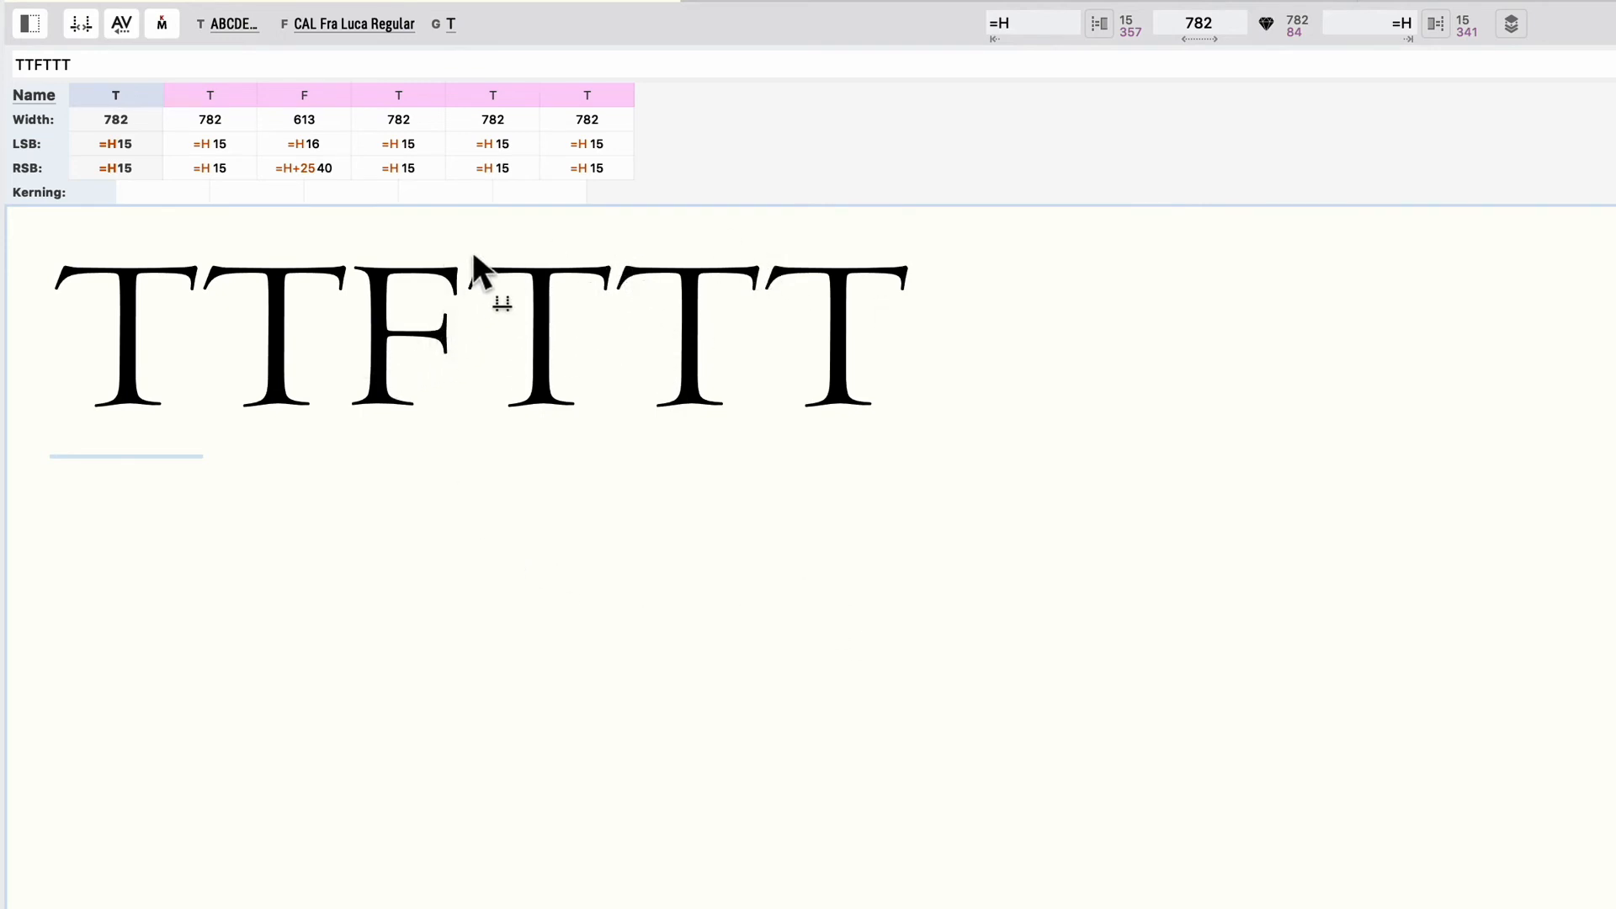
{"action": "left_click", "coordinate": [451, 279]}
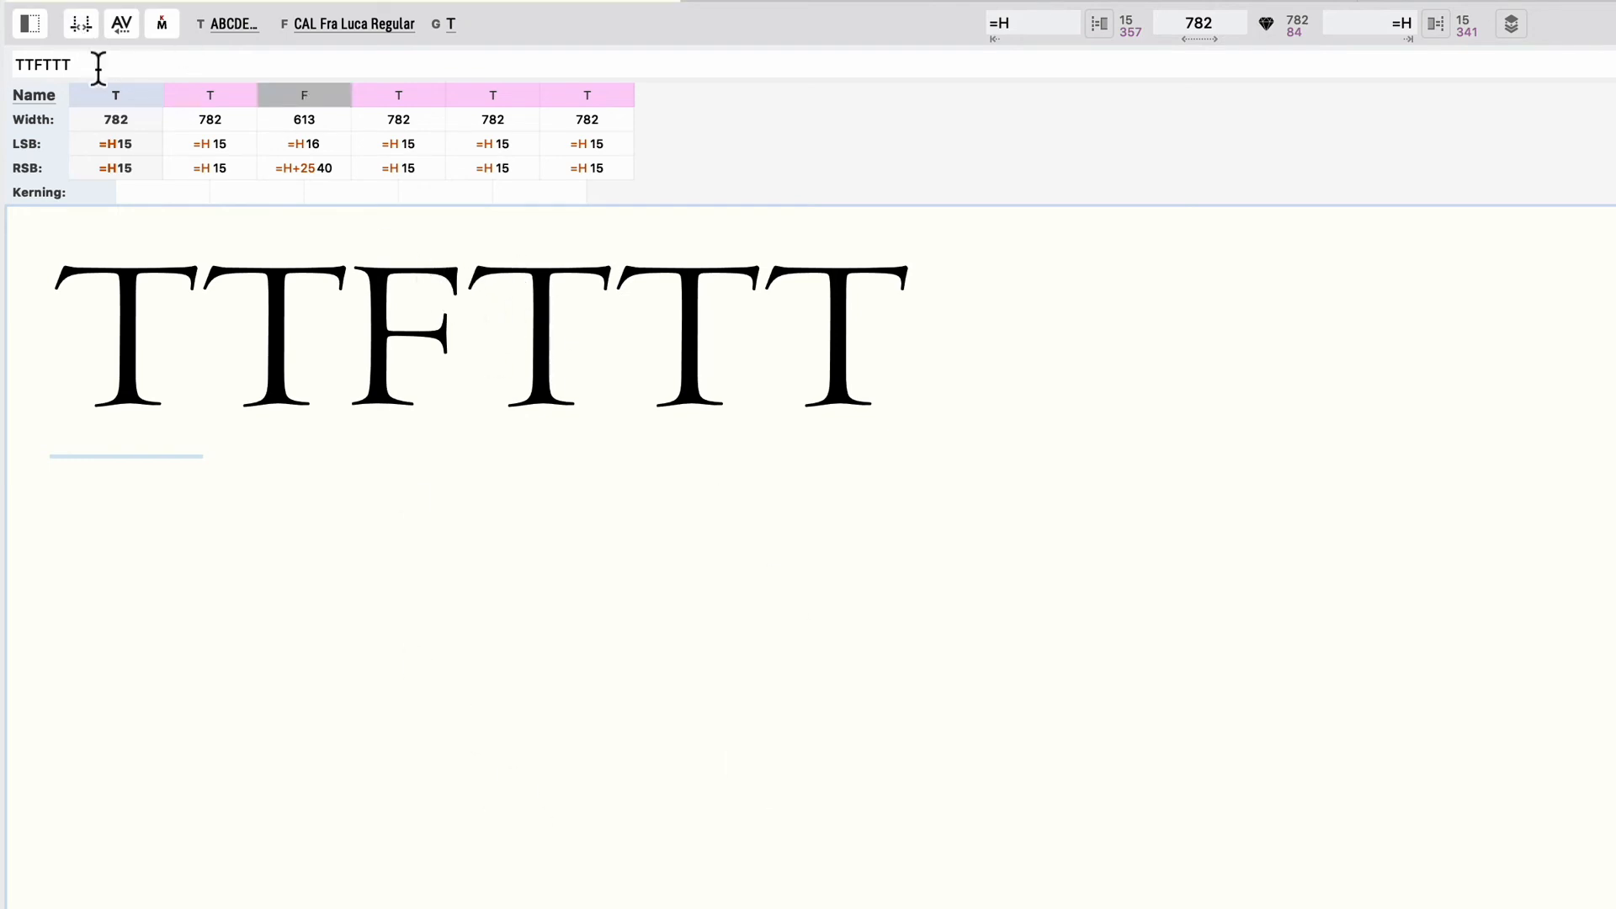
- Replace the sample text with GCTSEFLZ and check the spacing around the final Z
{"action": "left_click", "coordinate": [99, 67]}
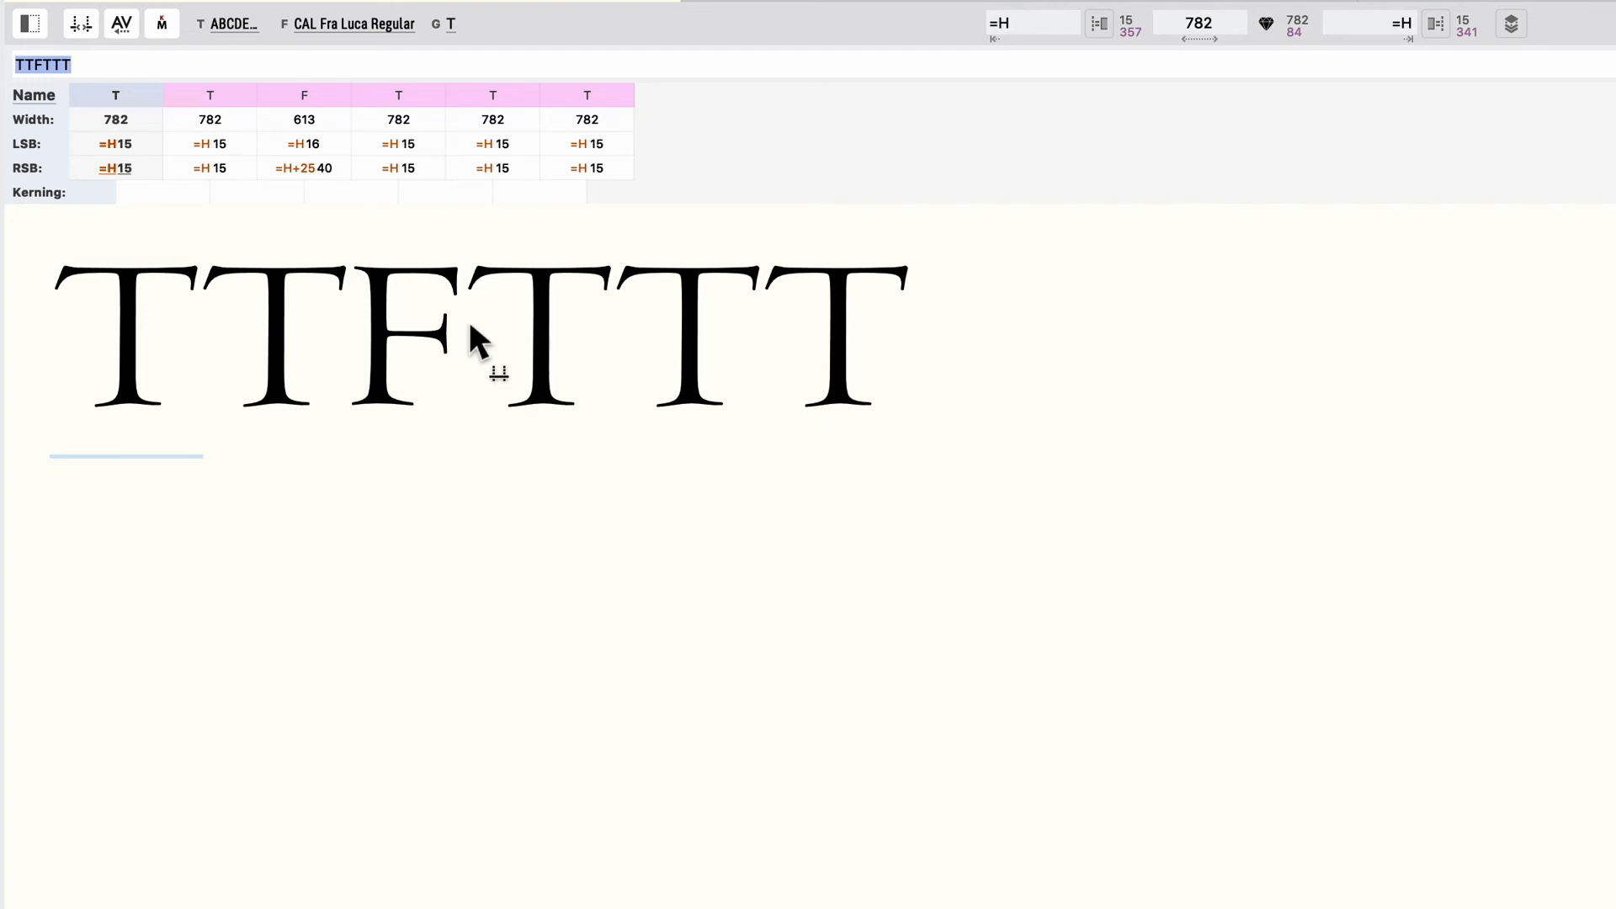
{"action": "type", "text": "GCT"}
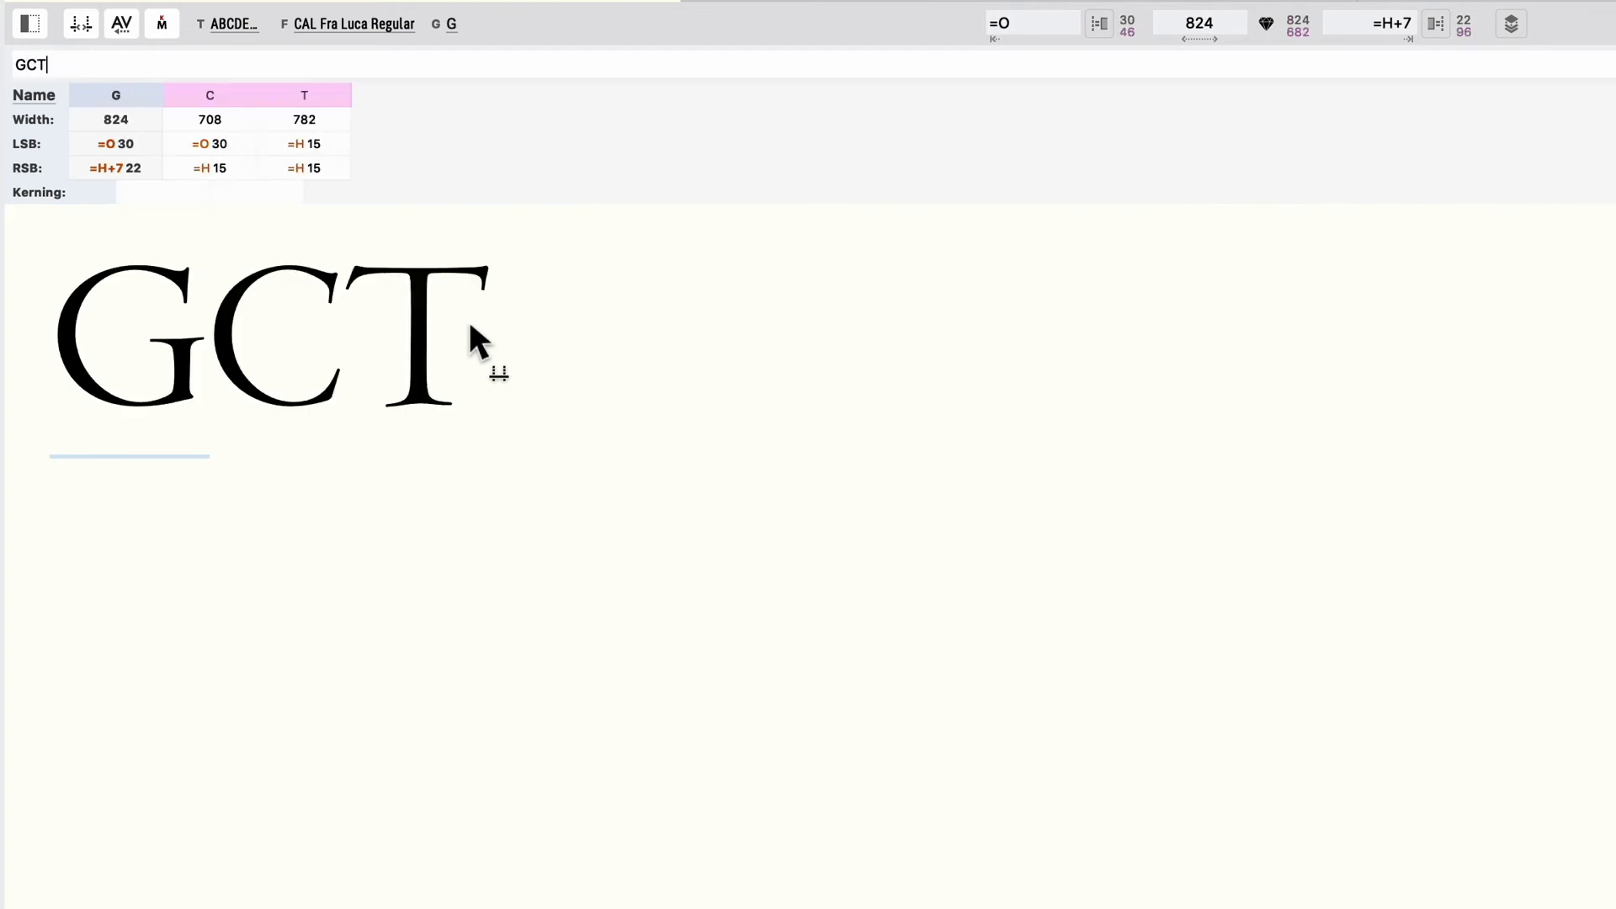
{"action": "type", "text": "S"}
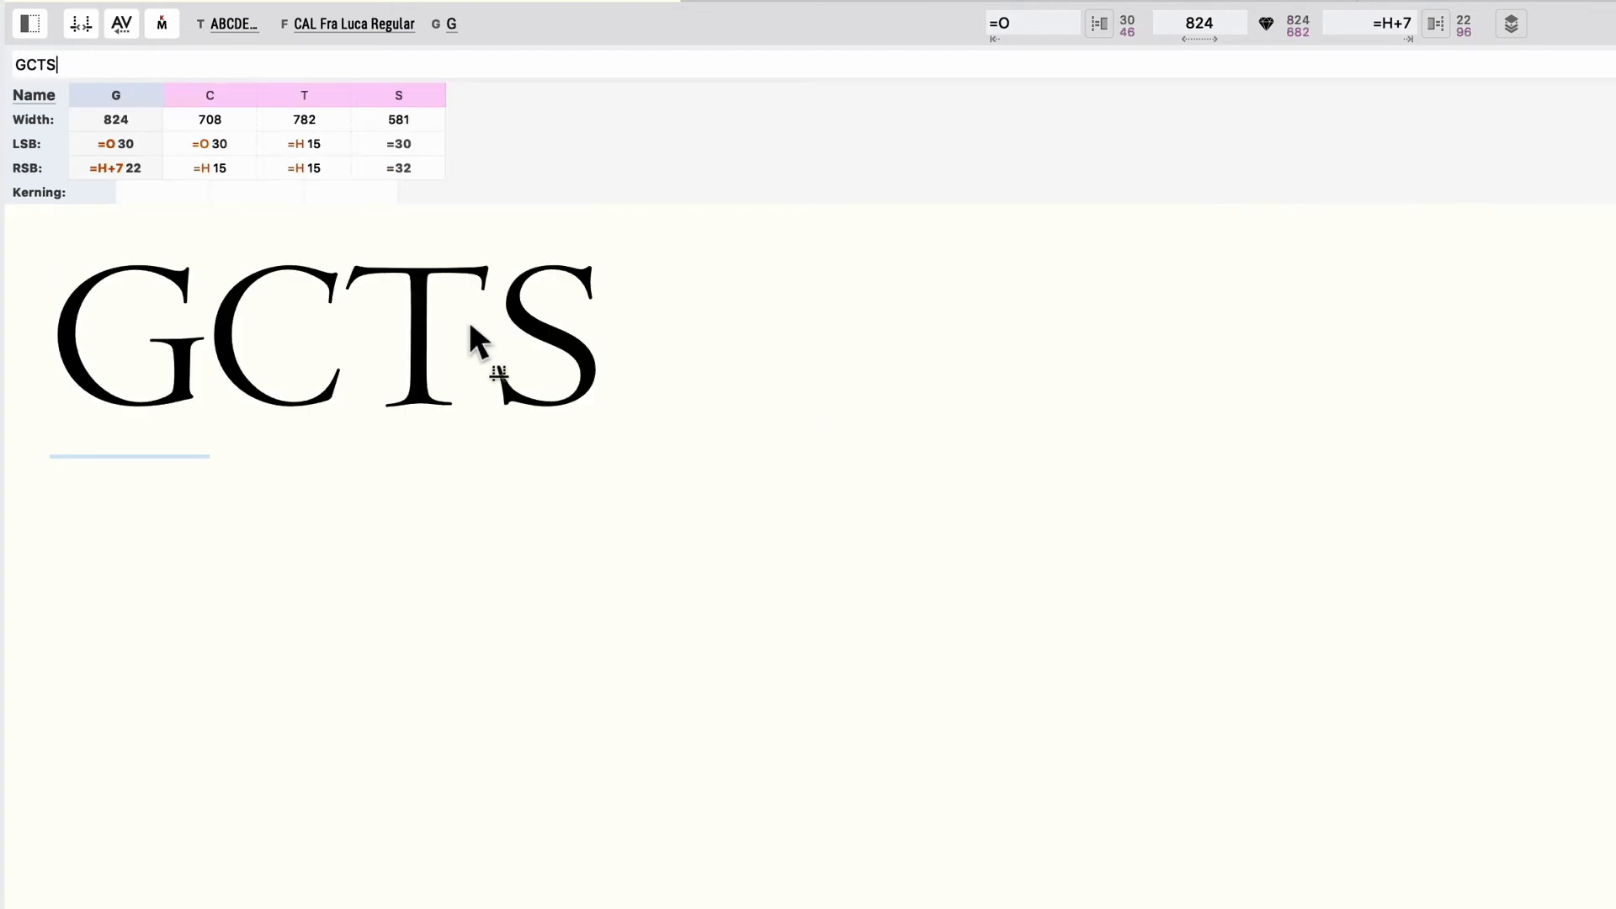
{"action": "type", "text": "EF"}
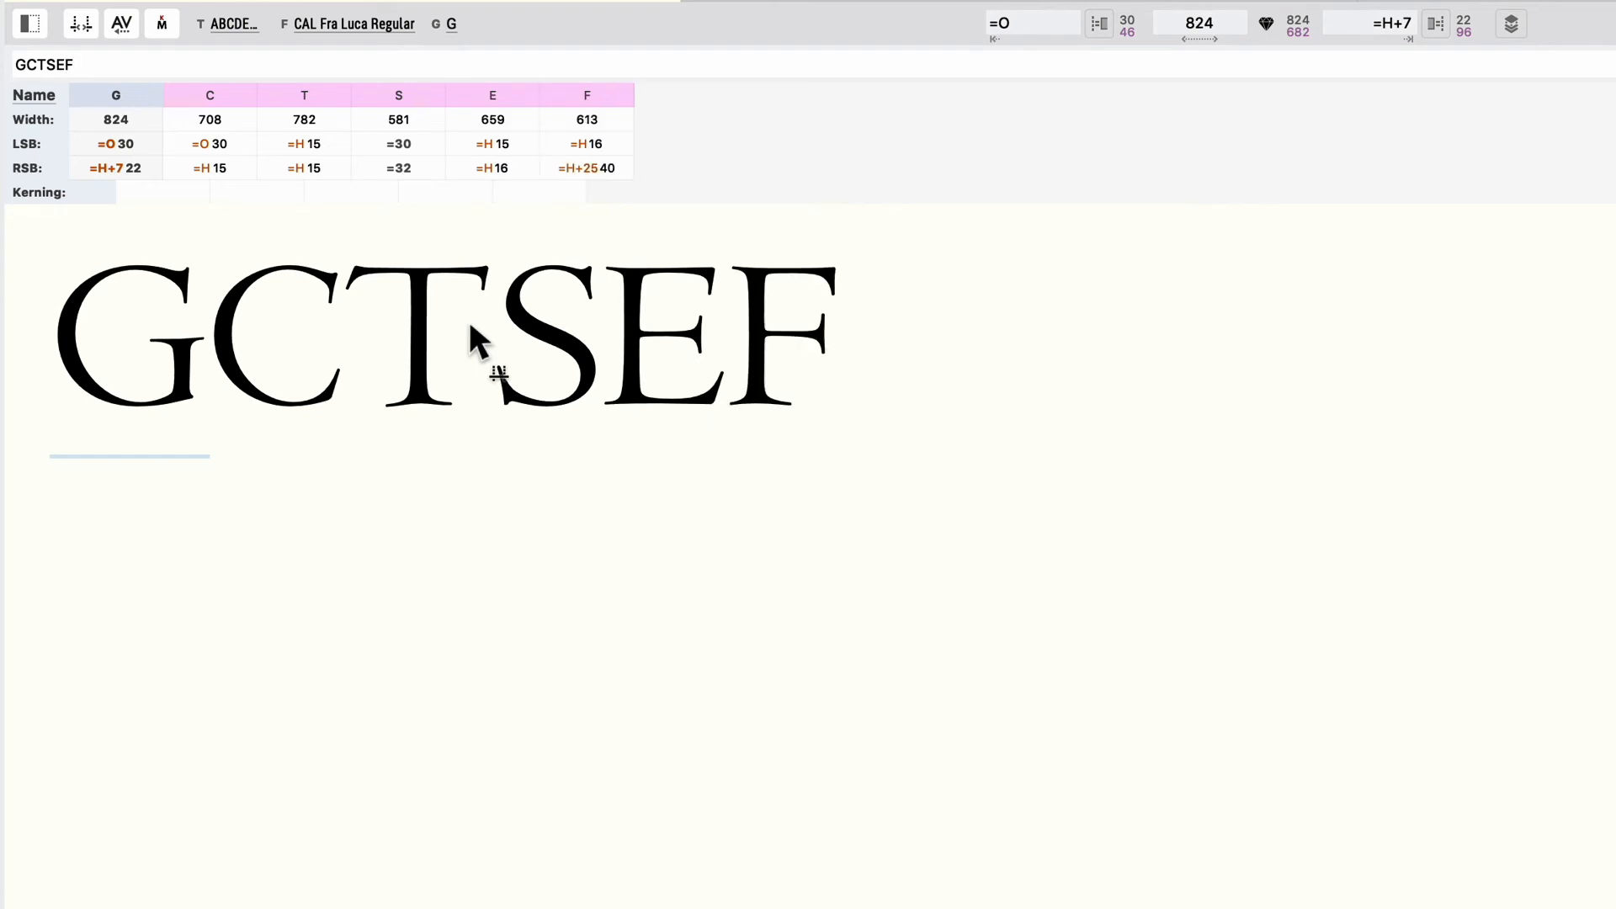
{"action": "type", "text": "L"}
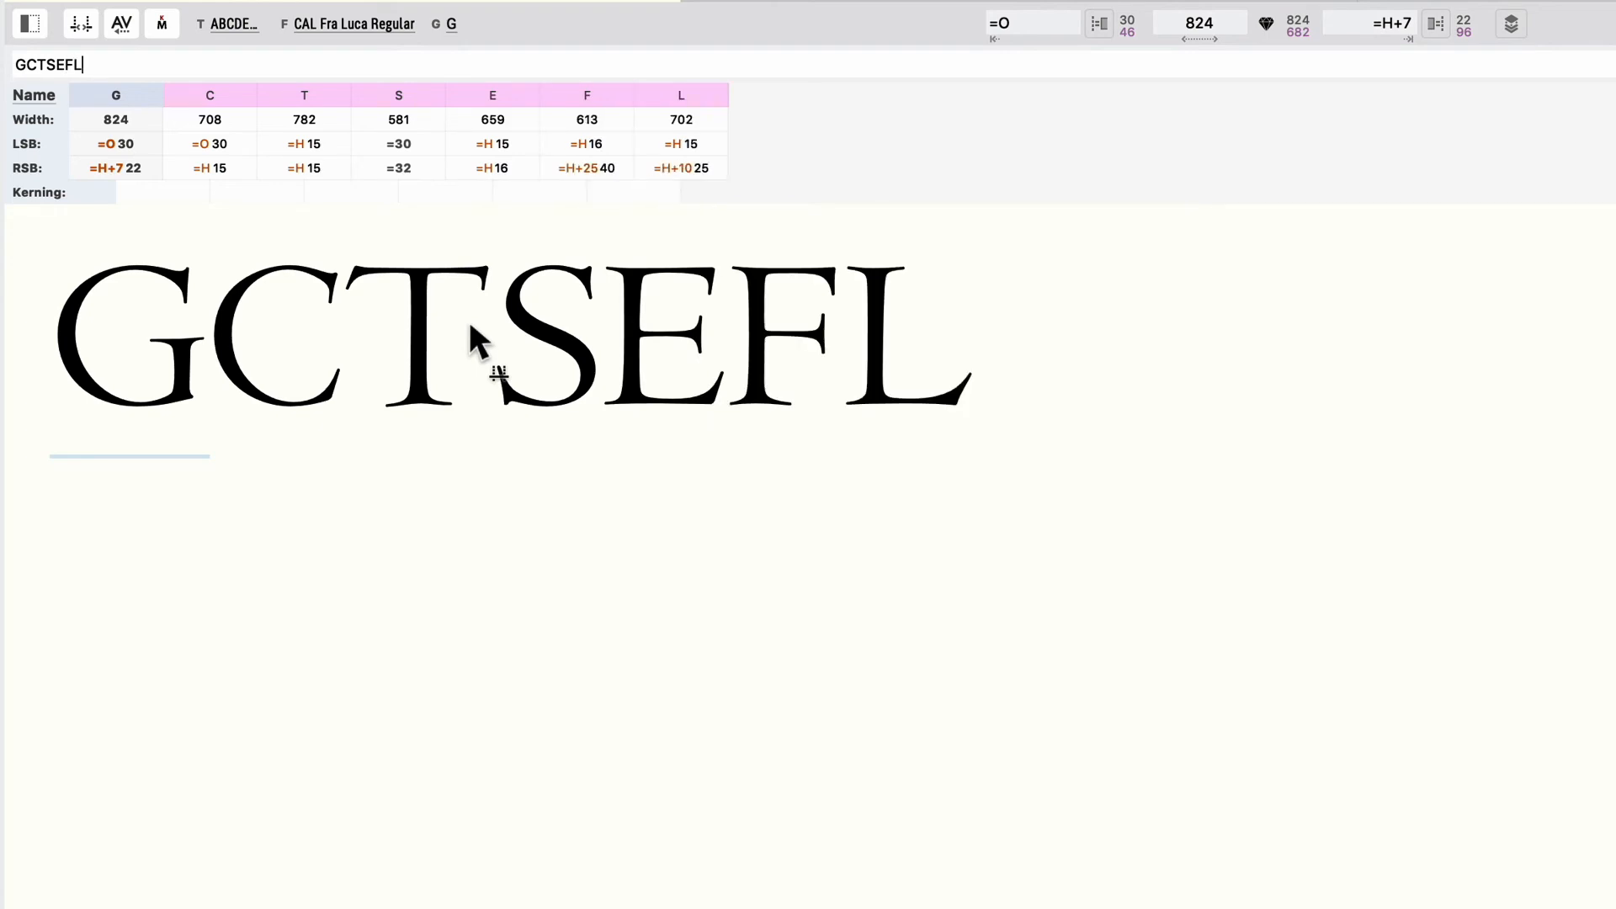
{"action": "type", "text": "Z"}
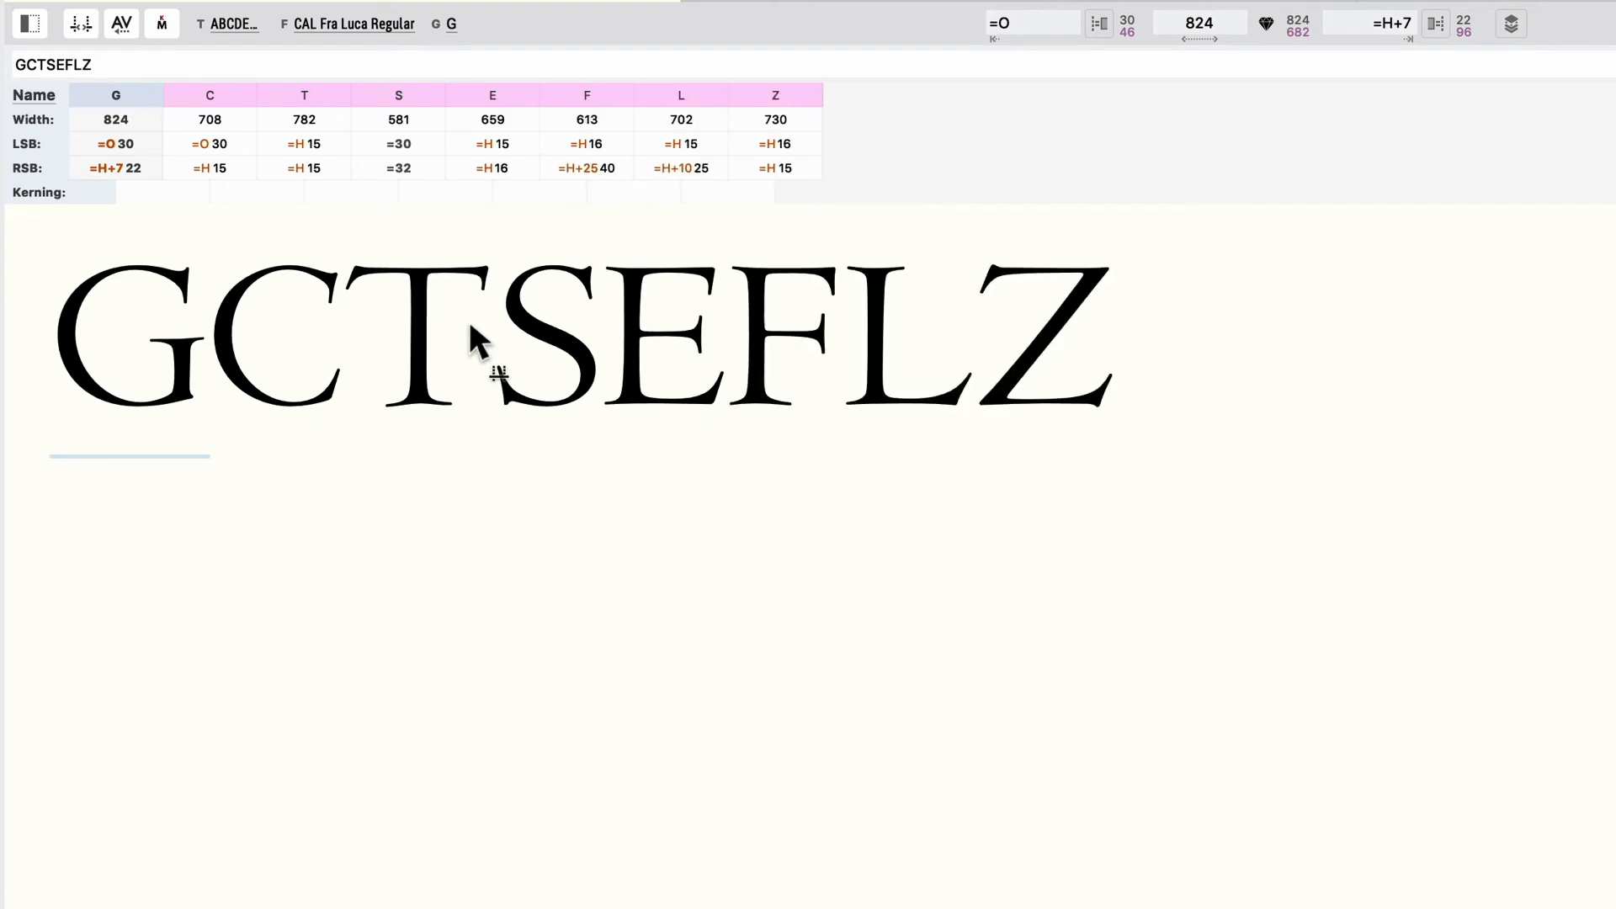
{"action": "left_click", "coordinate": [981, 342]}
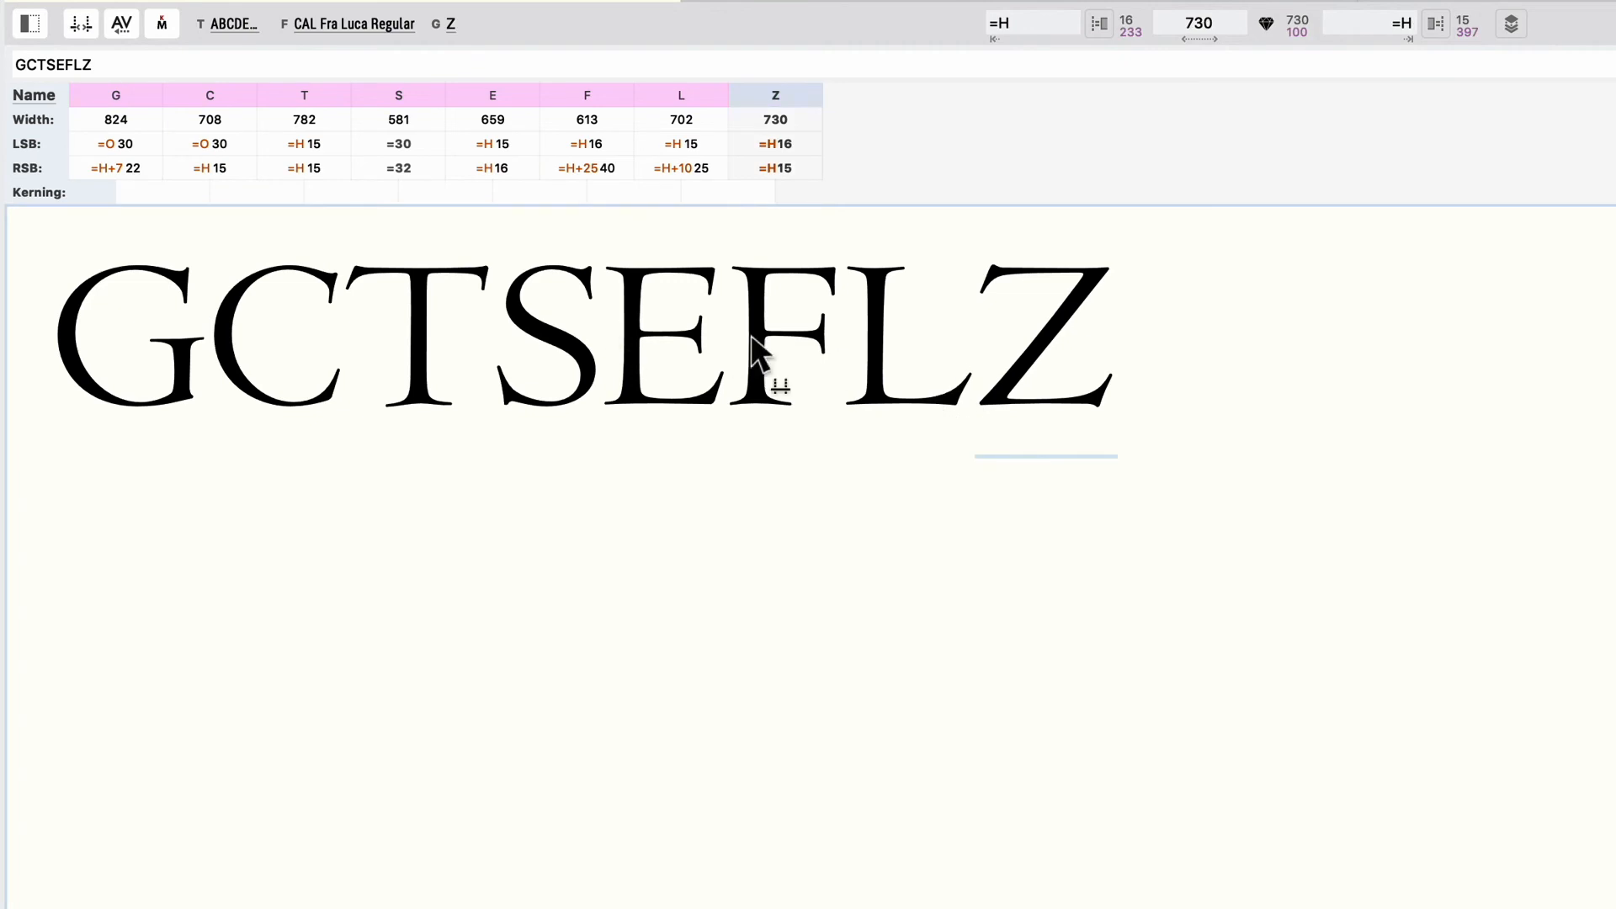
- Extend the sample text with the groups FZ and HZH, separated by spaces
{"action": "left_click", "coordinate": [72, 68]}
{"action": "type", "text": "FZ"}
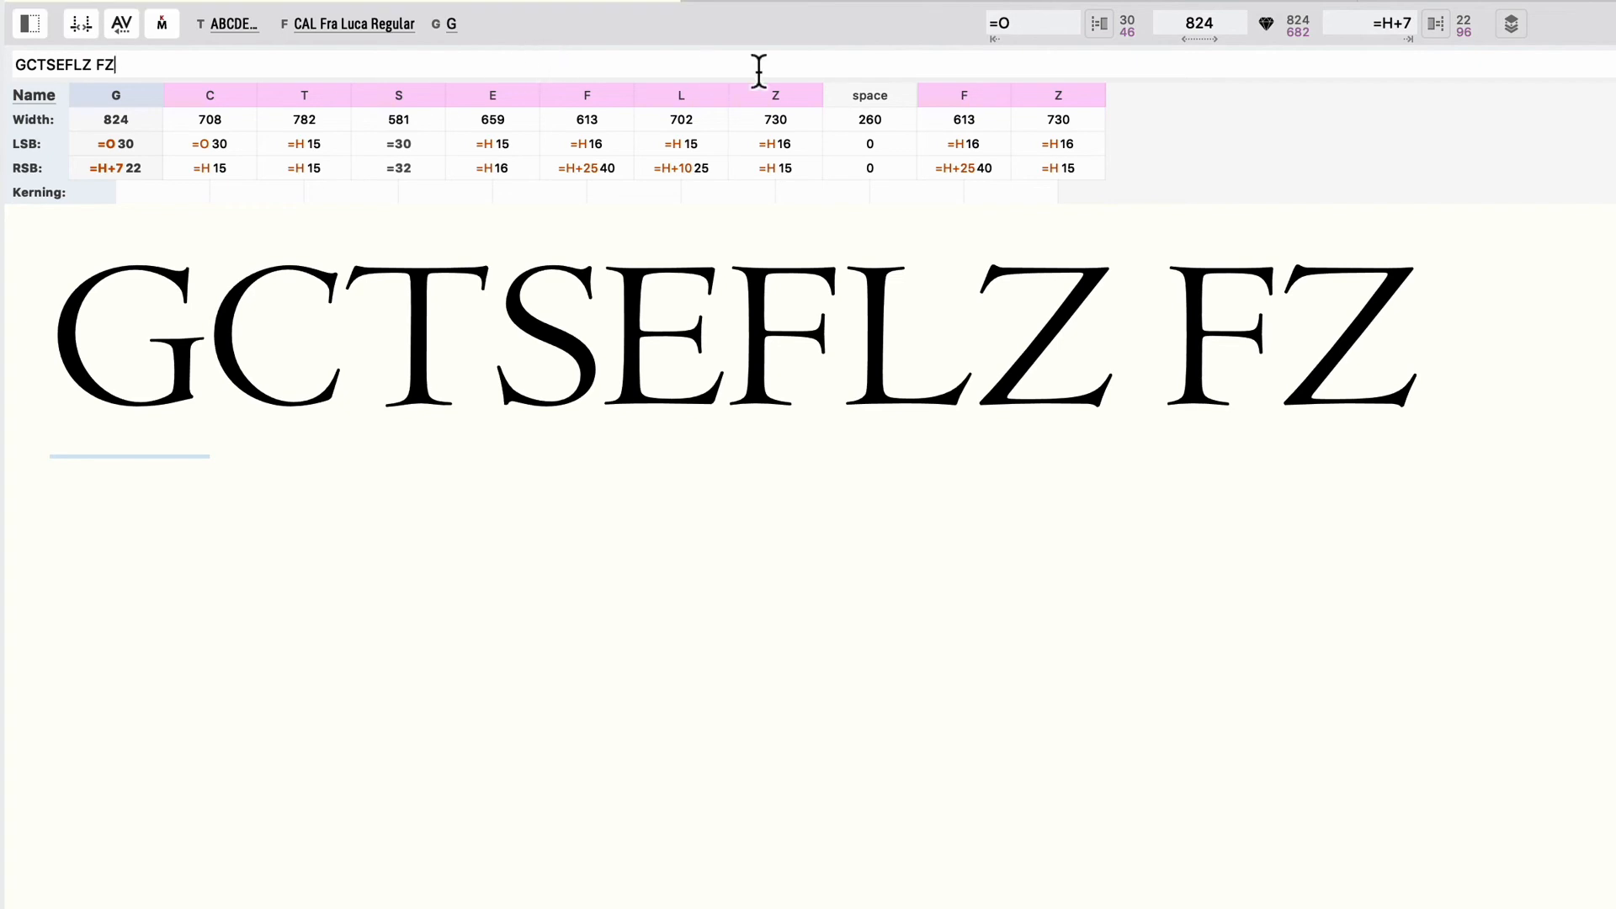
{"action": "type", "text": "HZ"}
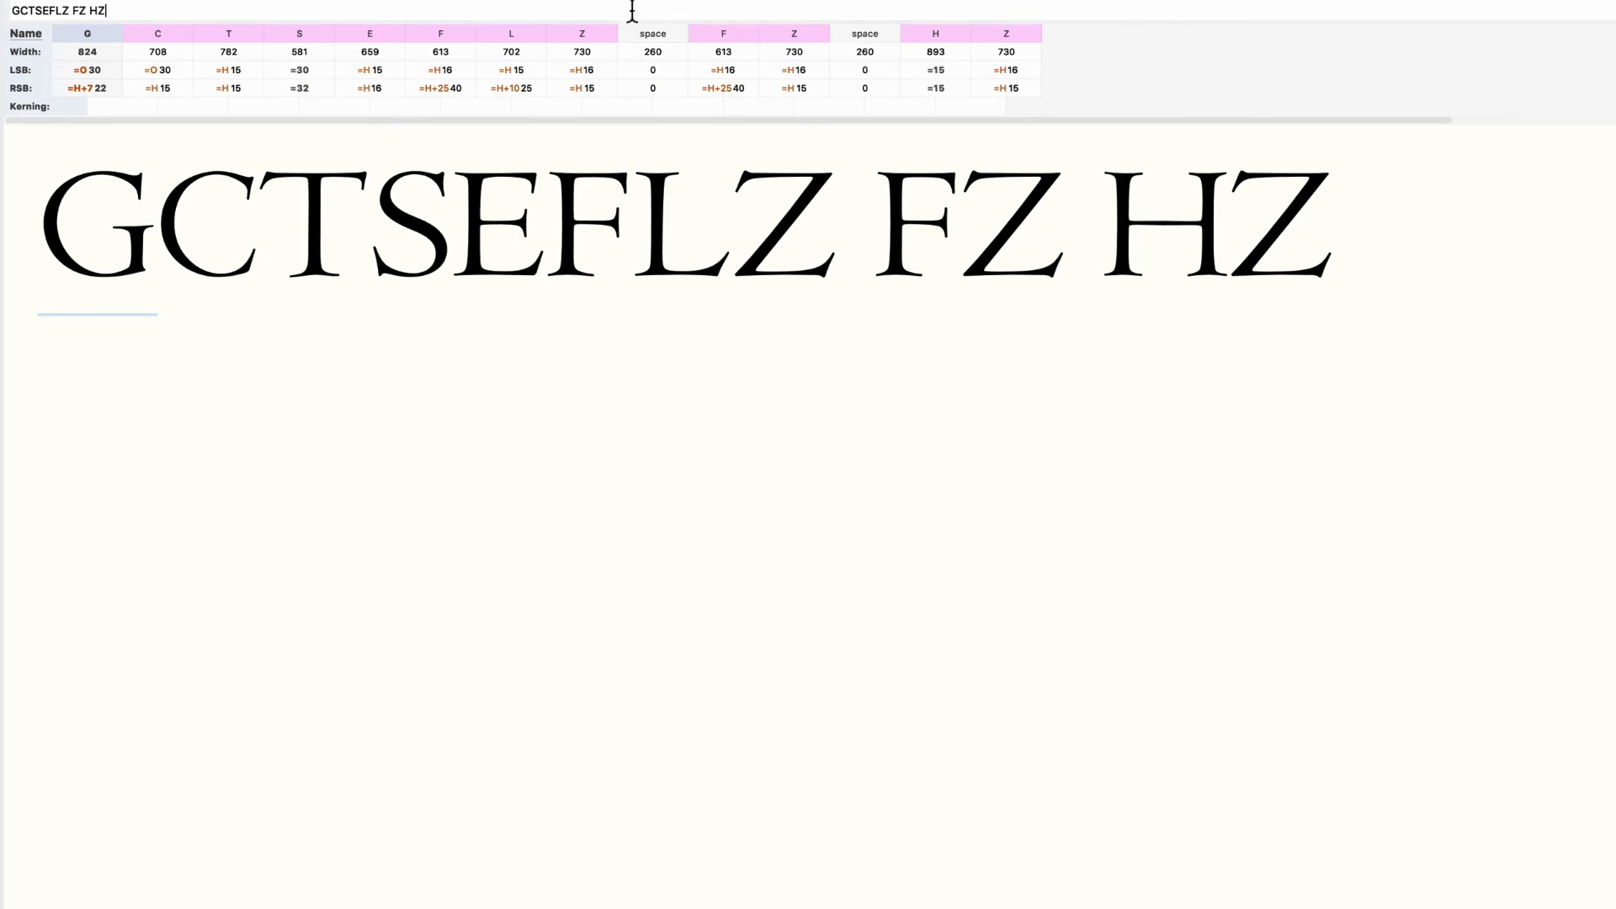
{"action": "type", "text": "H"}
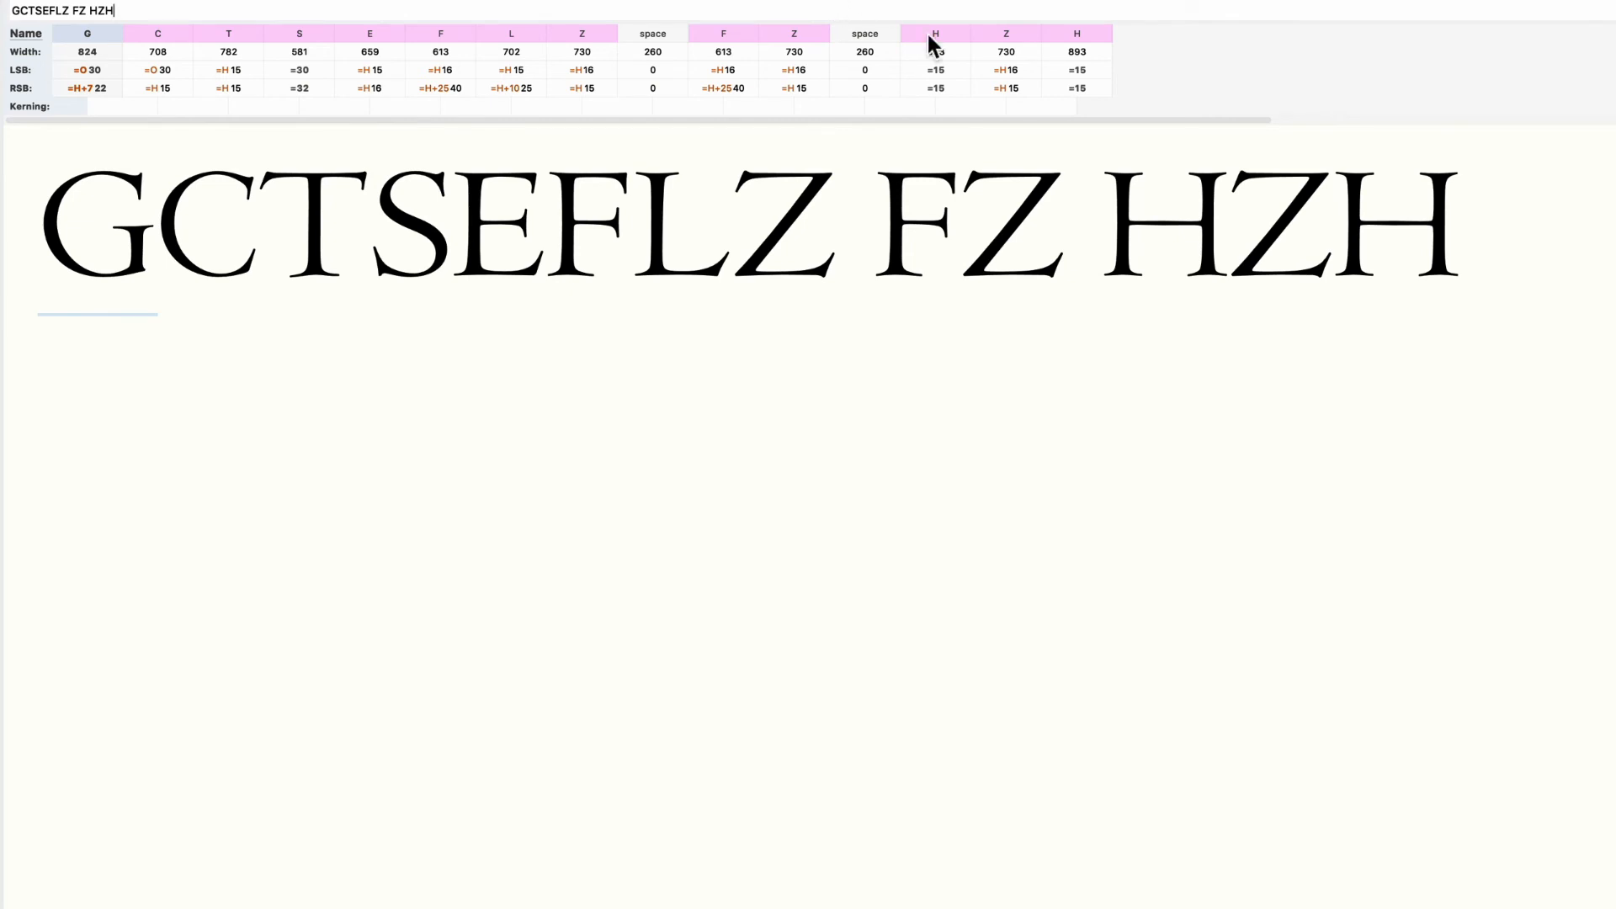
- Set the left sidebearing of the Z in HZH to the expression =H+5
{"action": "left_click", "coordinate": [1024, 71]}
{"action": "type", "text": "-"}
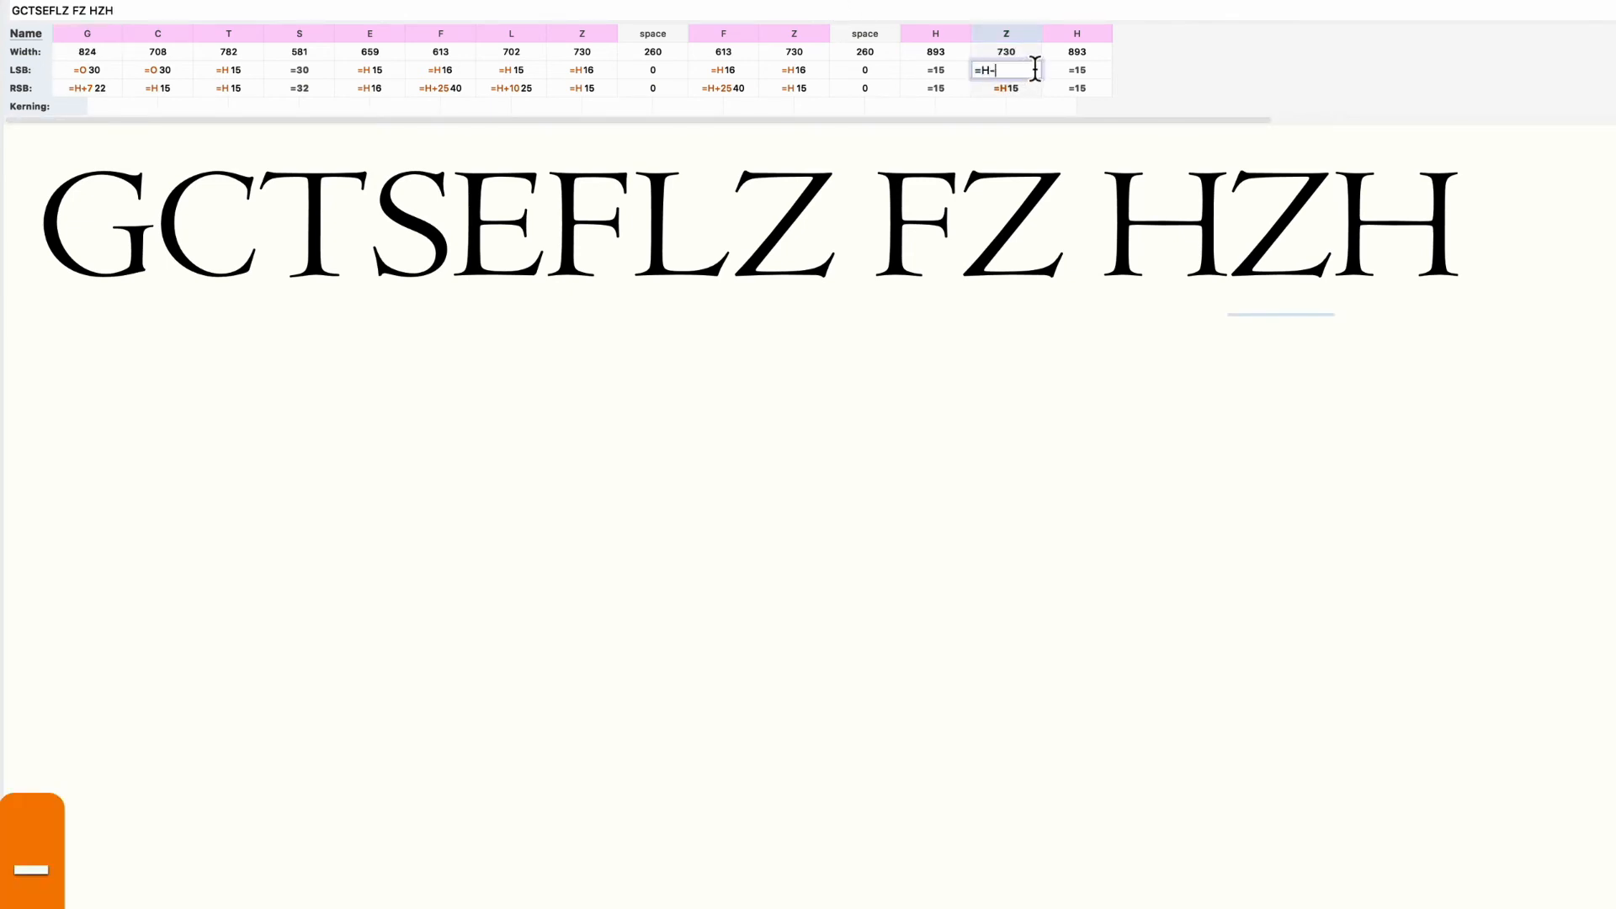
{"action": "key", "text": "BackSpace"}
{"action": "type", "text": "+5"}
{"action": "key", "text": "Return"}
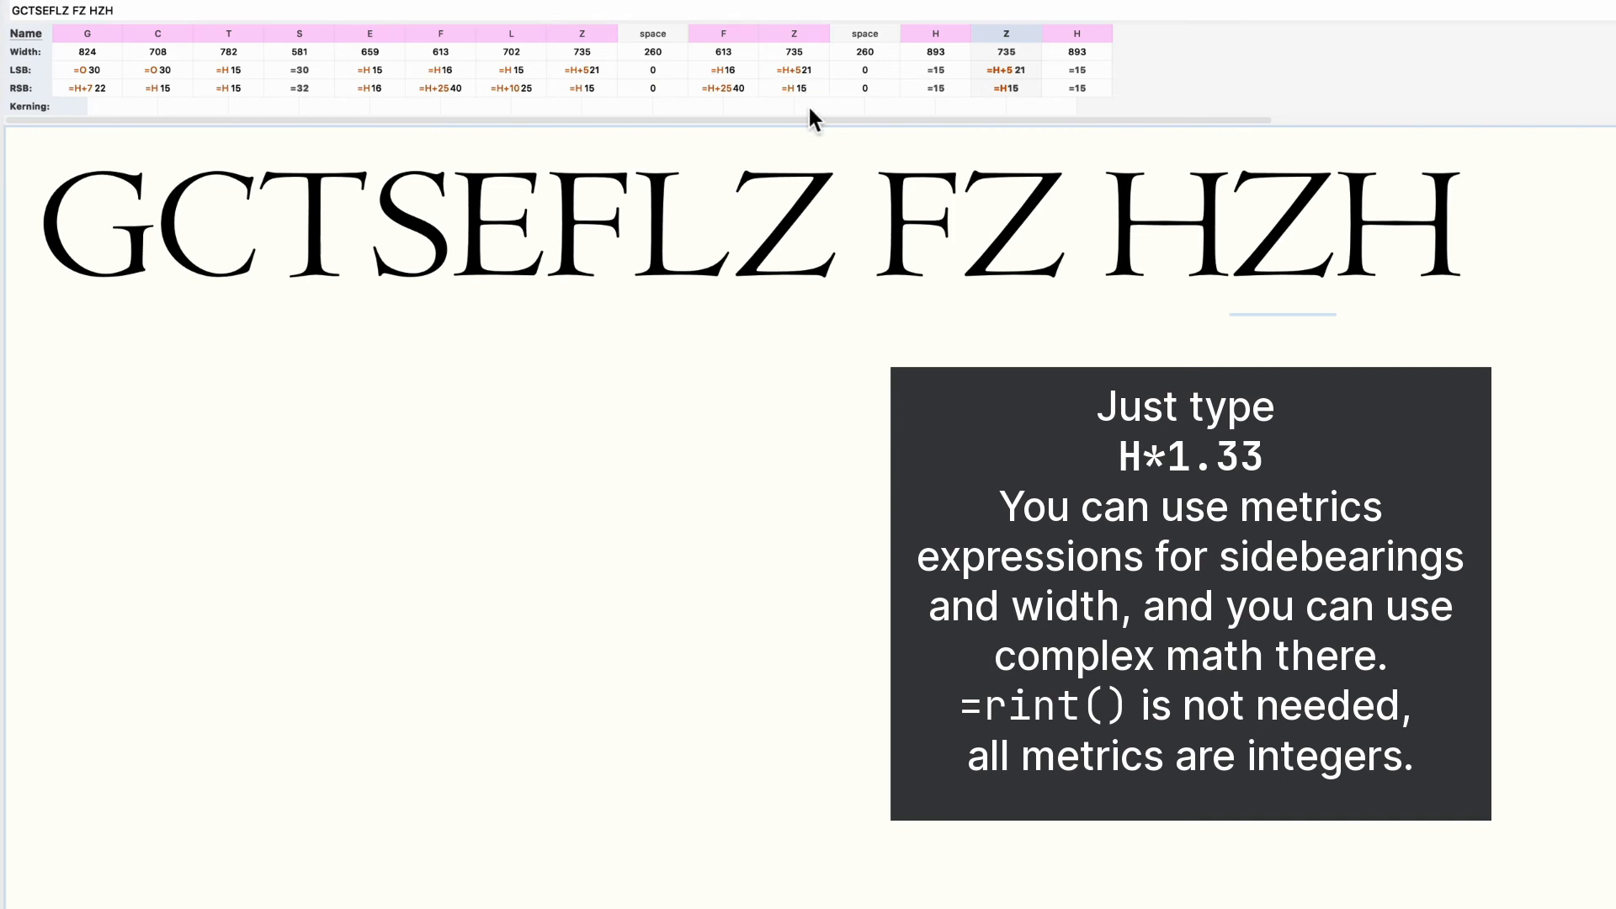
- Set the left sidebearing of the Z in FZ to =rint(H*1.33) and check the Z in the other sample groups
{"action": "left_click", "coordinate": [804, 70]}
{"action": "left_click", "coordinate": [818, 69]}
{"action": "left_click_drag", "start_coordinate": [797, 74], "coordinate": [773, 71]}
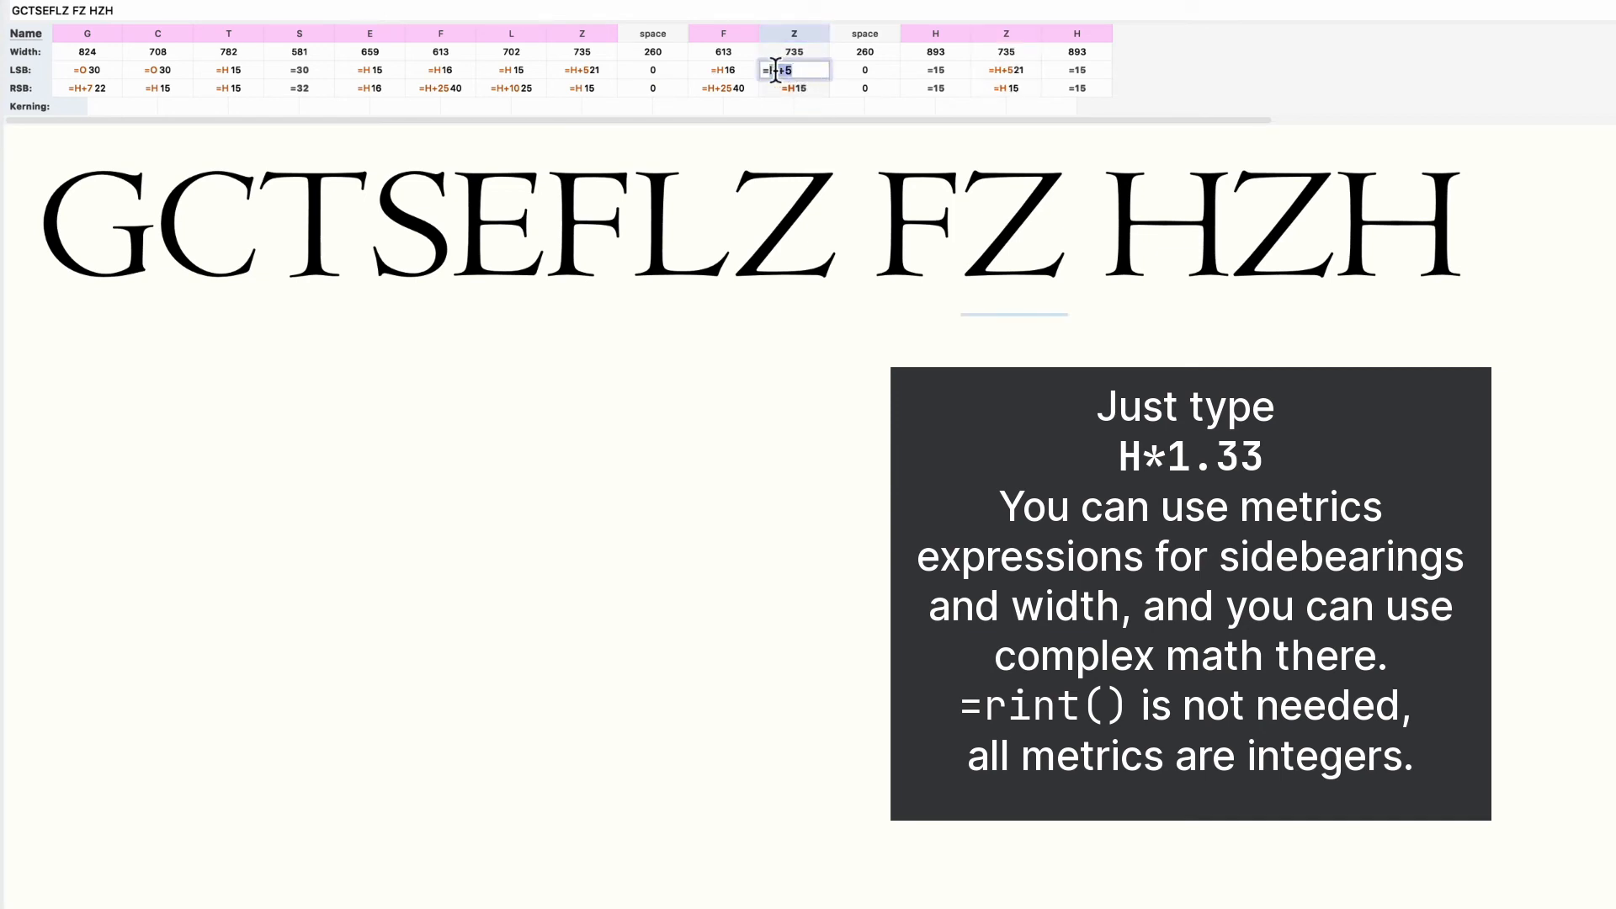
{"action": "type", "text": "rint"}
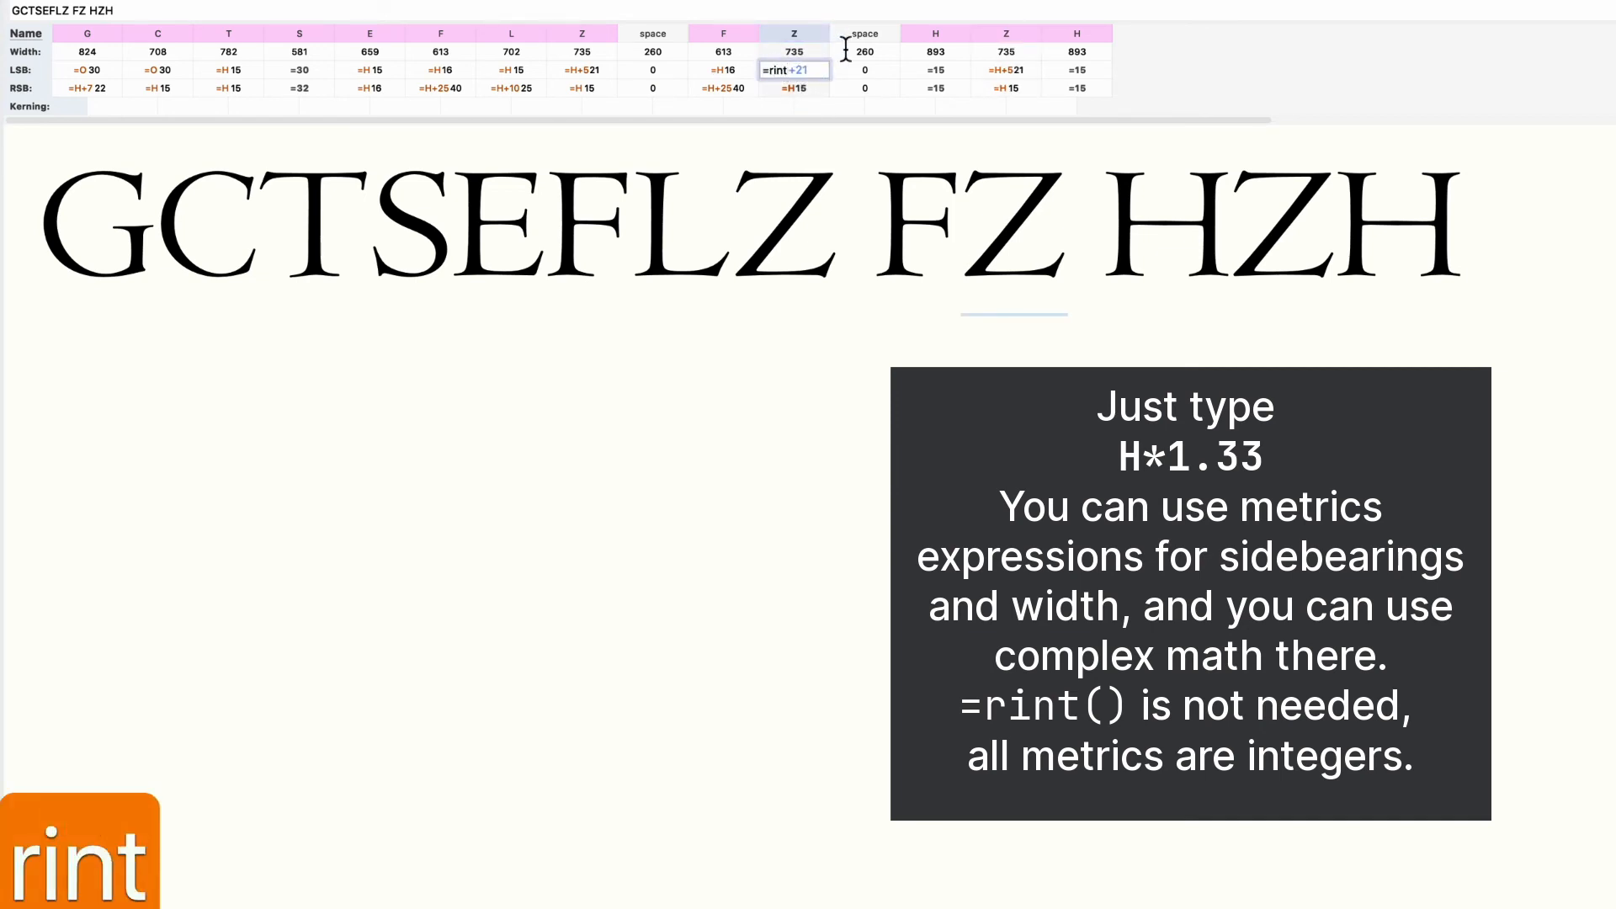
{"action": "type", "text": "("}
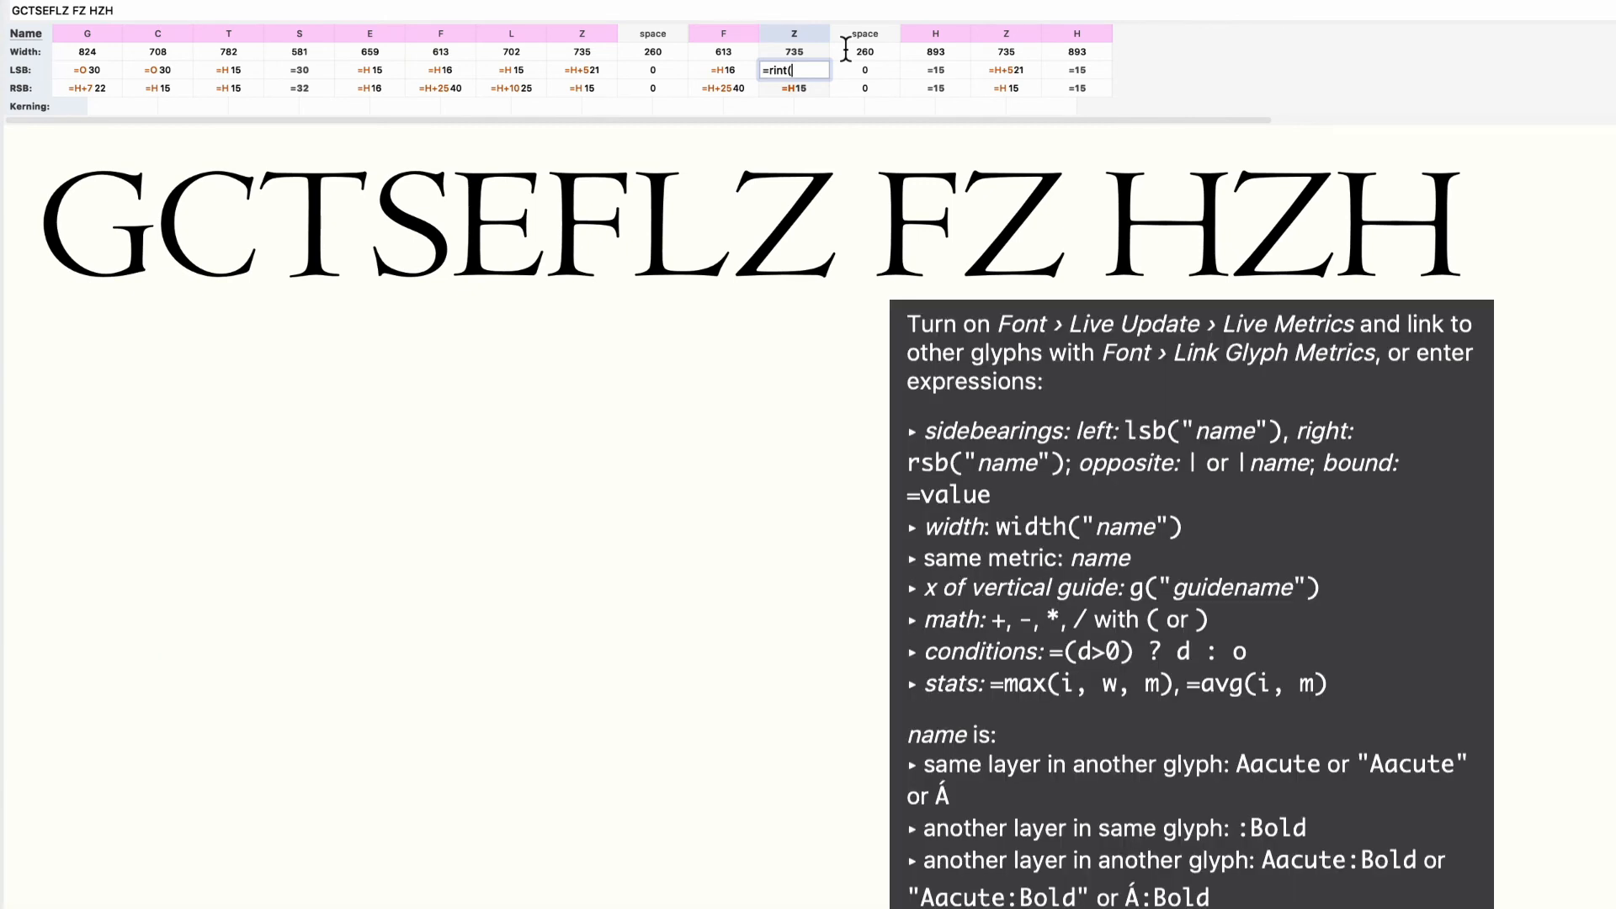
{"action": "type", "text": "H"}
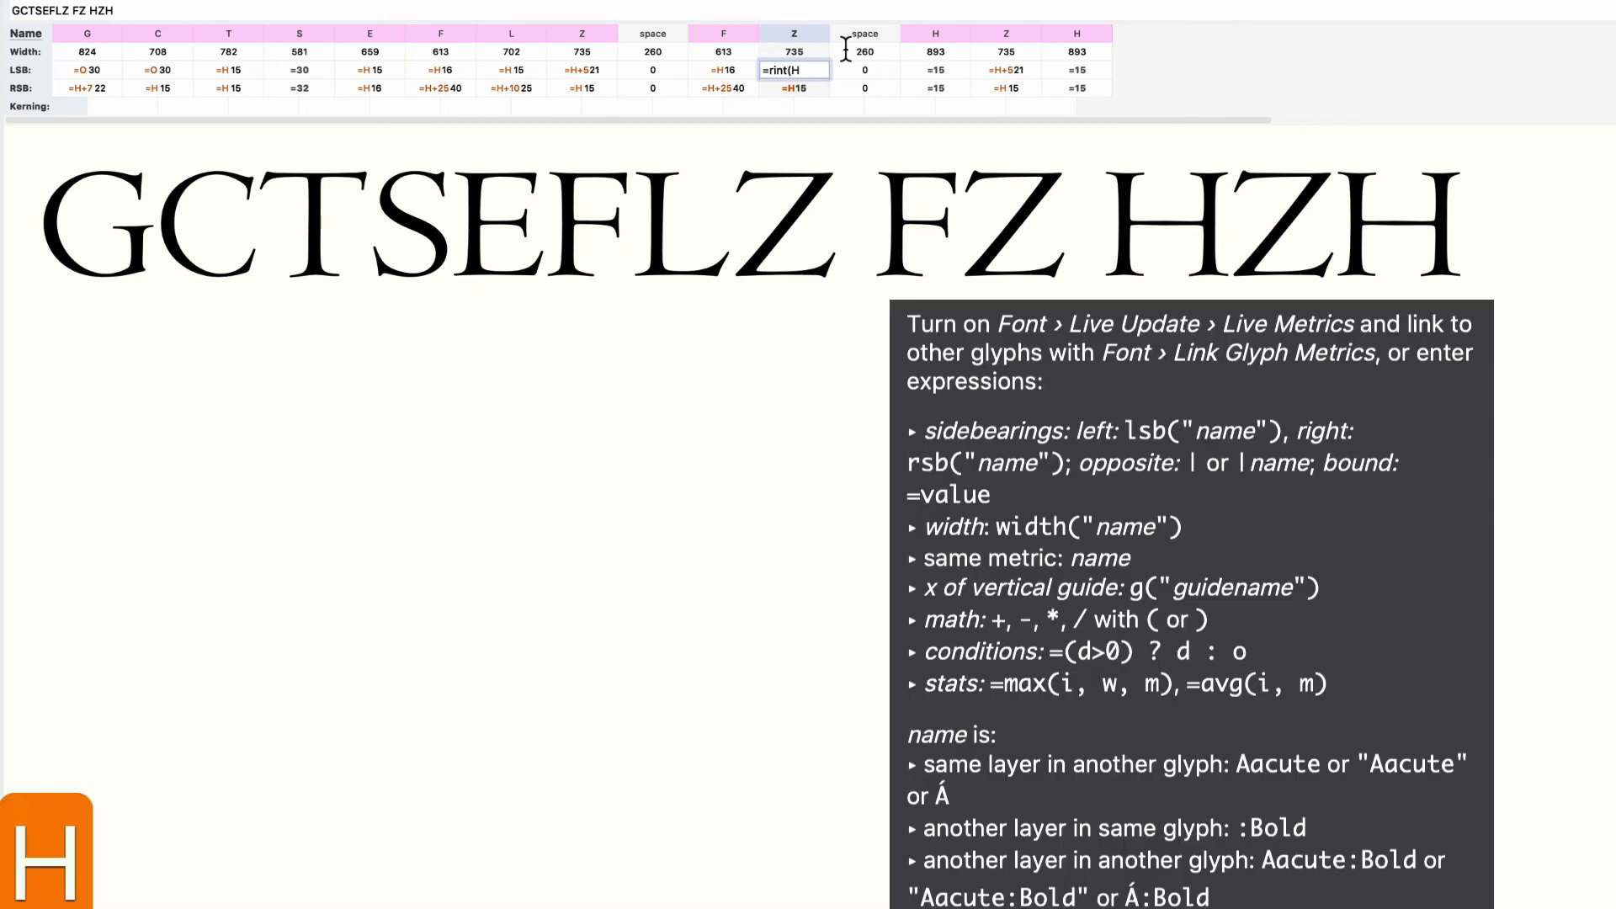
{"action": "type", "text": "*1."}
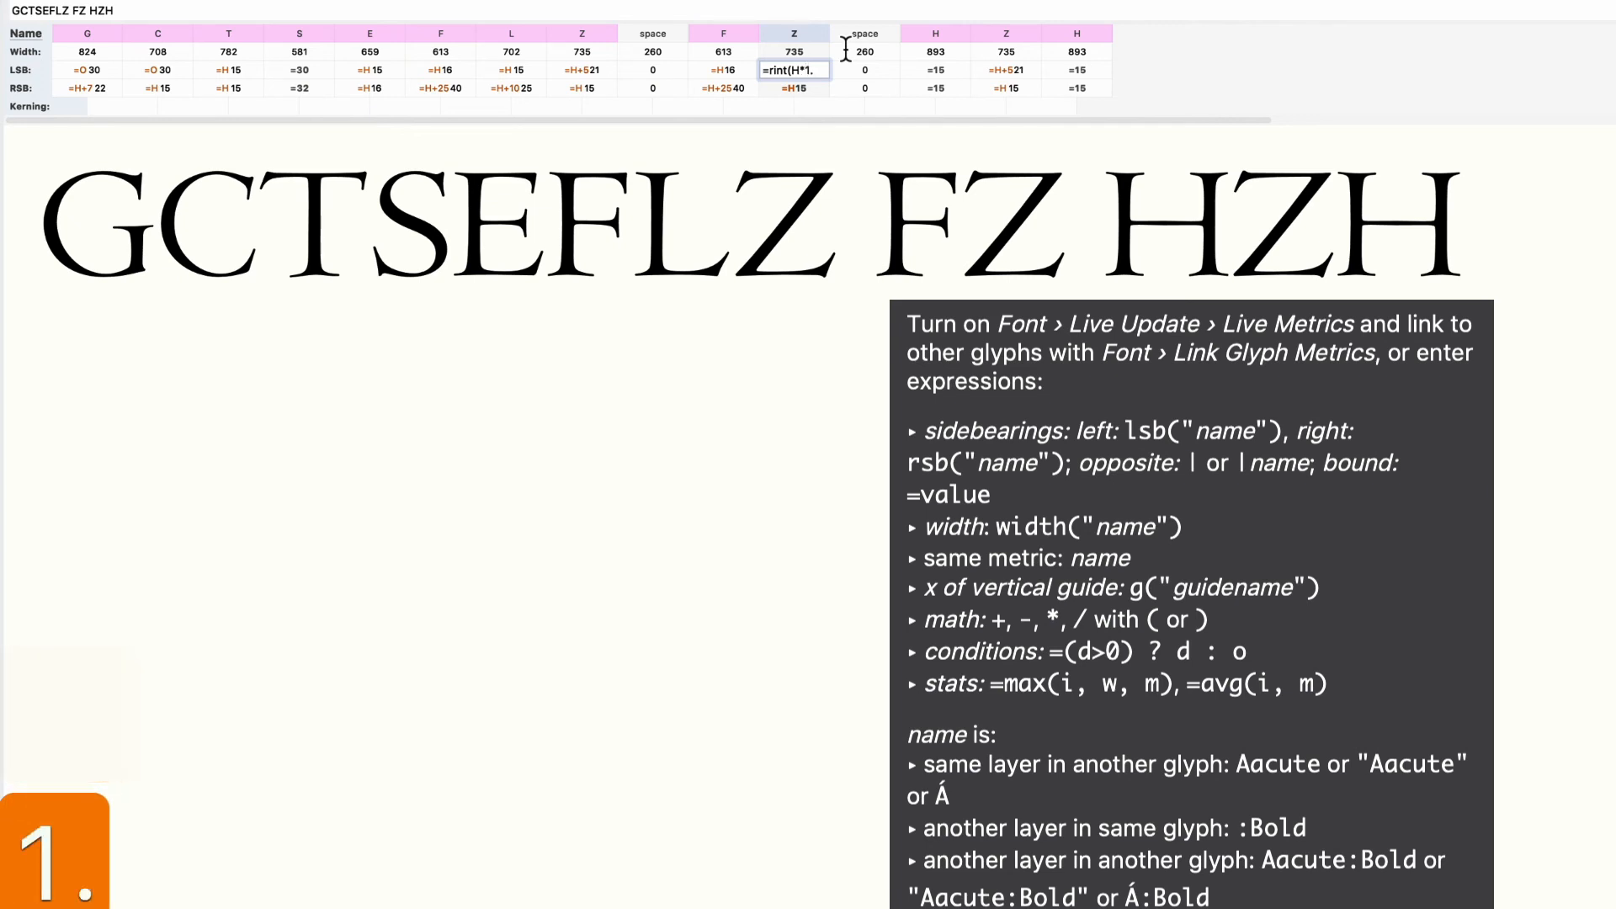
{"action": "type", "text": "33"}
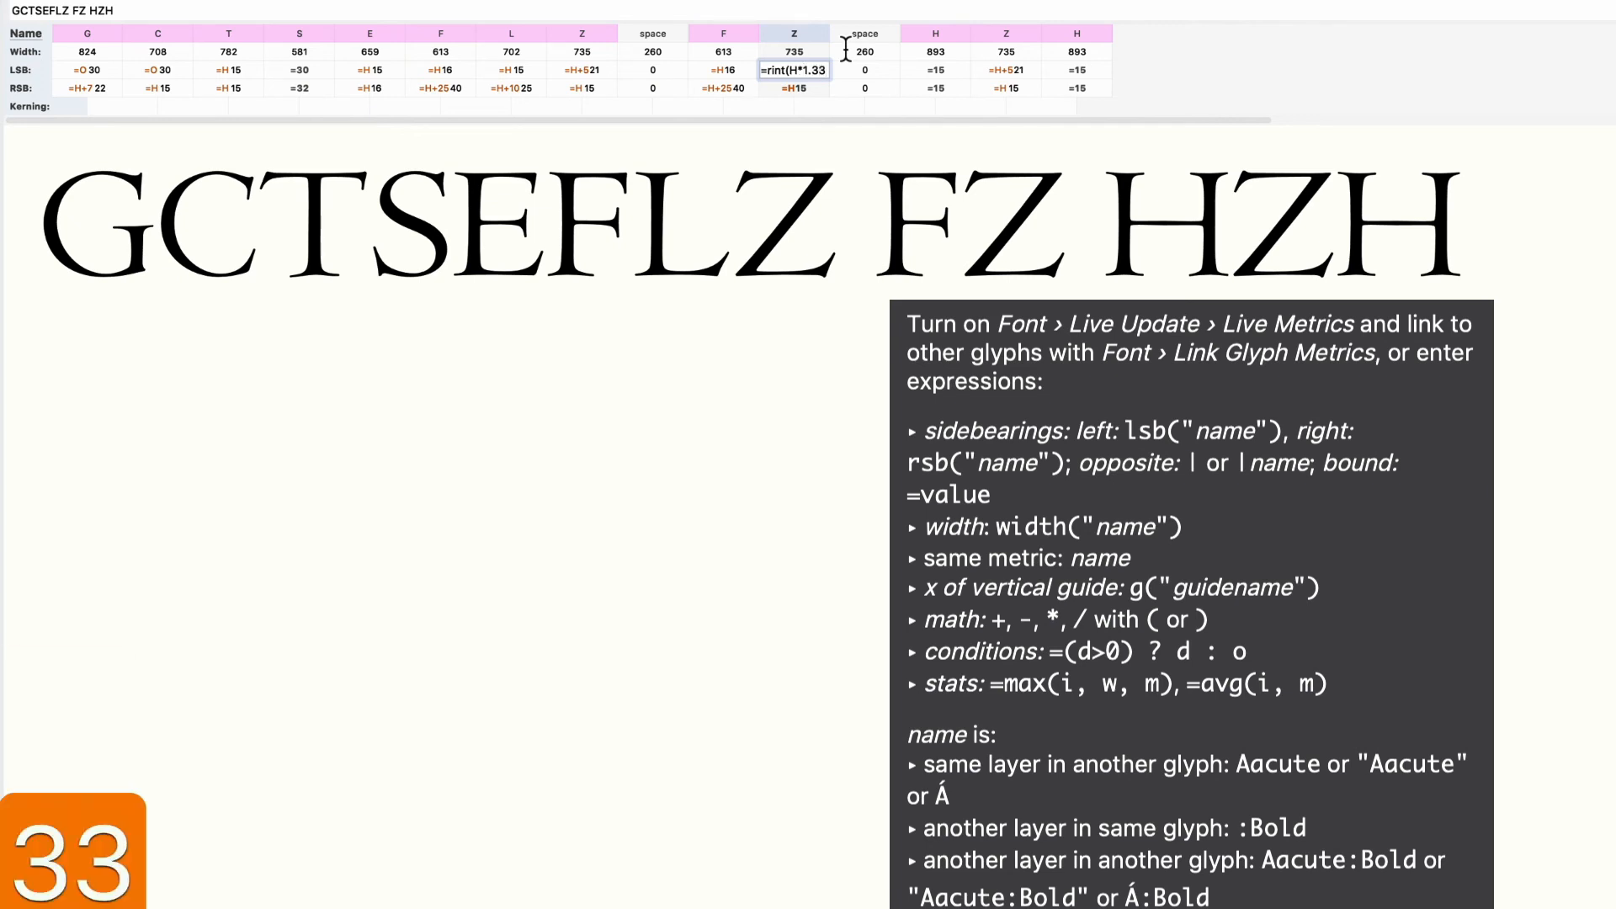
{"action": "type", "text": ")"}
{"action": "key", "text": "Return"}
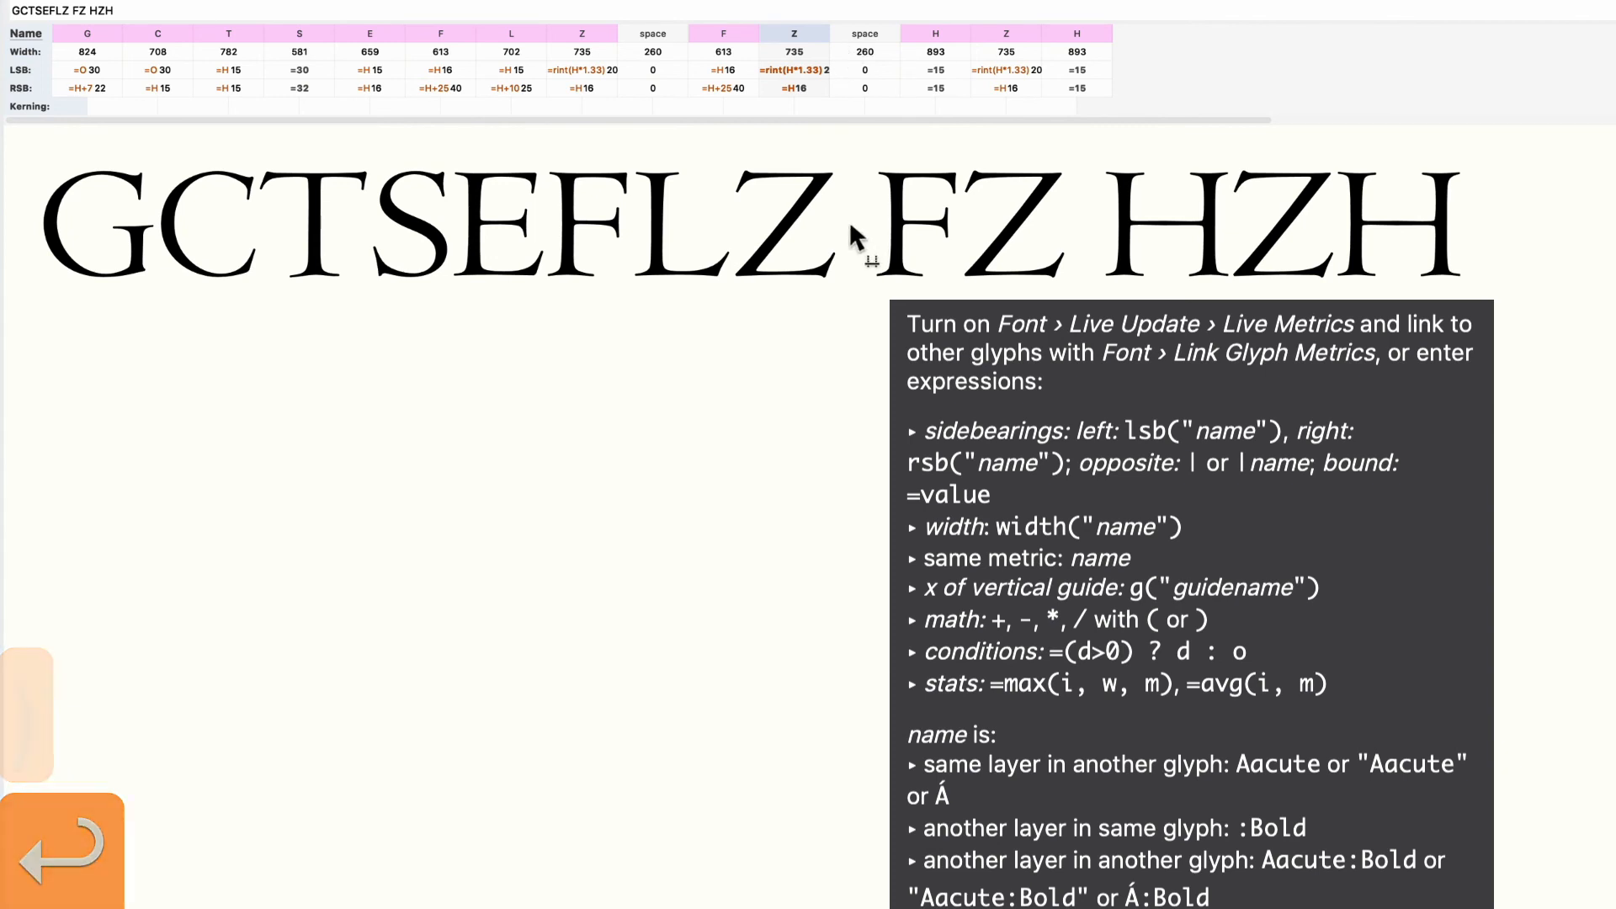
{"action": "left_click", "coordinate": [787, 224]}
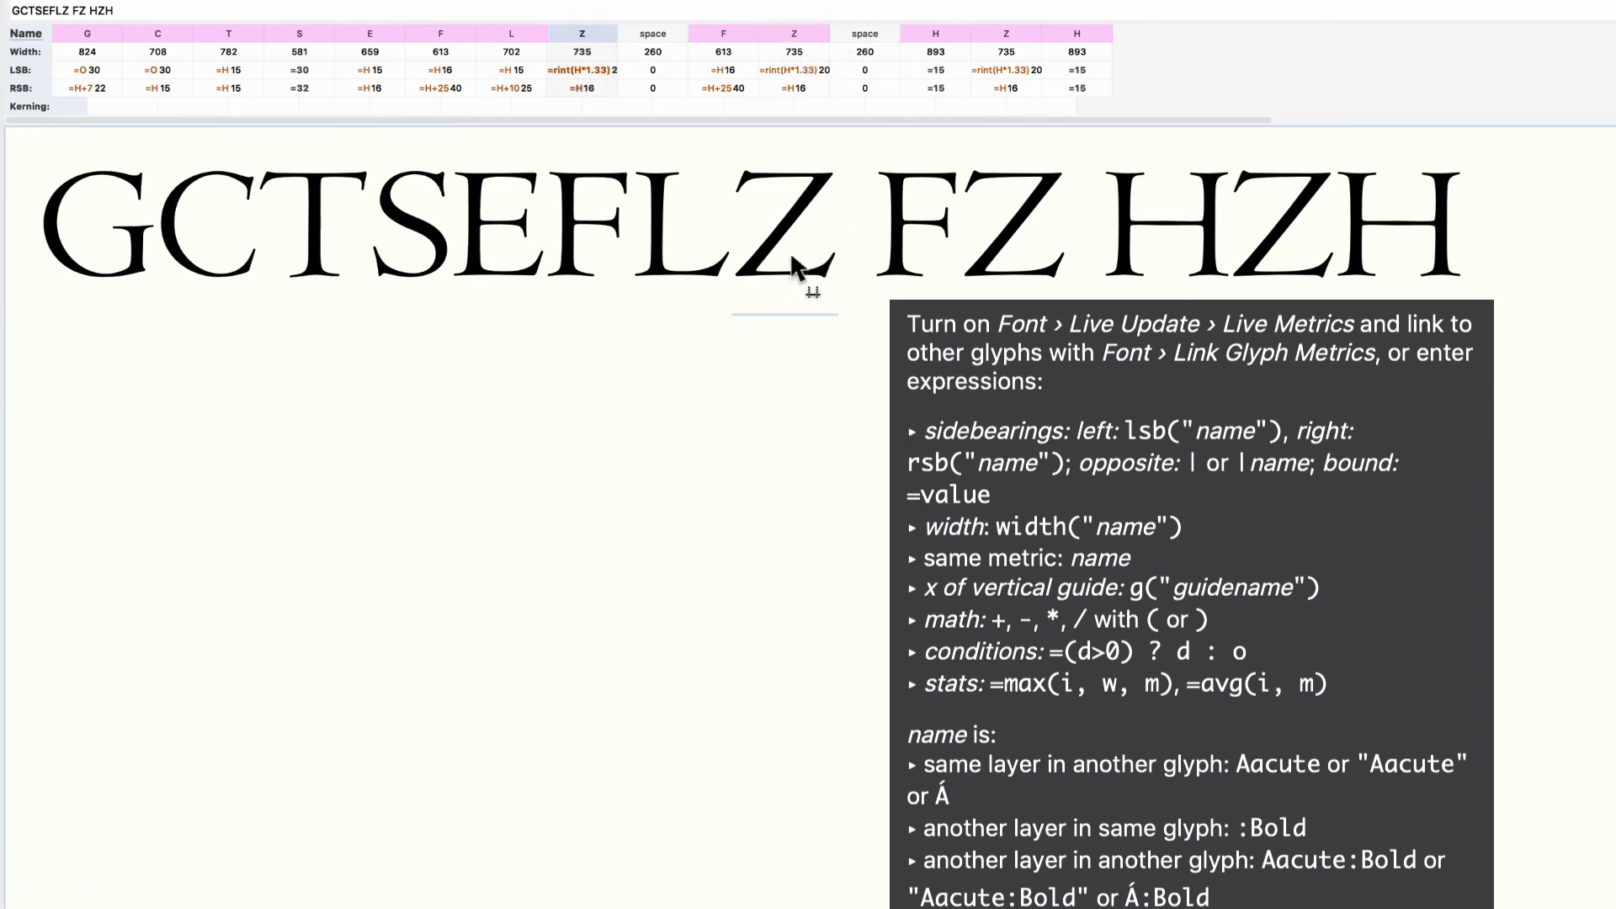
{"action": "left_click", "coordinate": [1306, 271]}
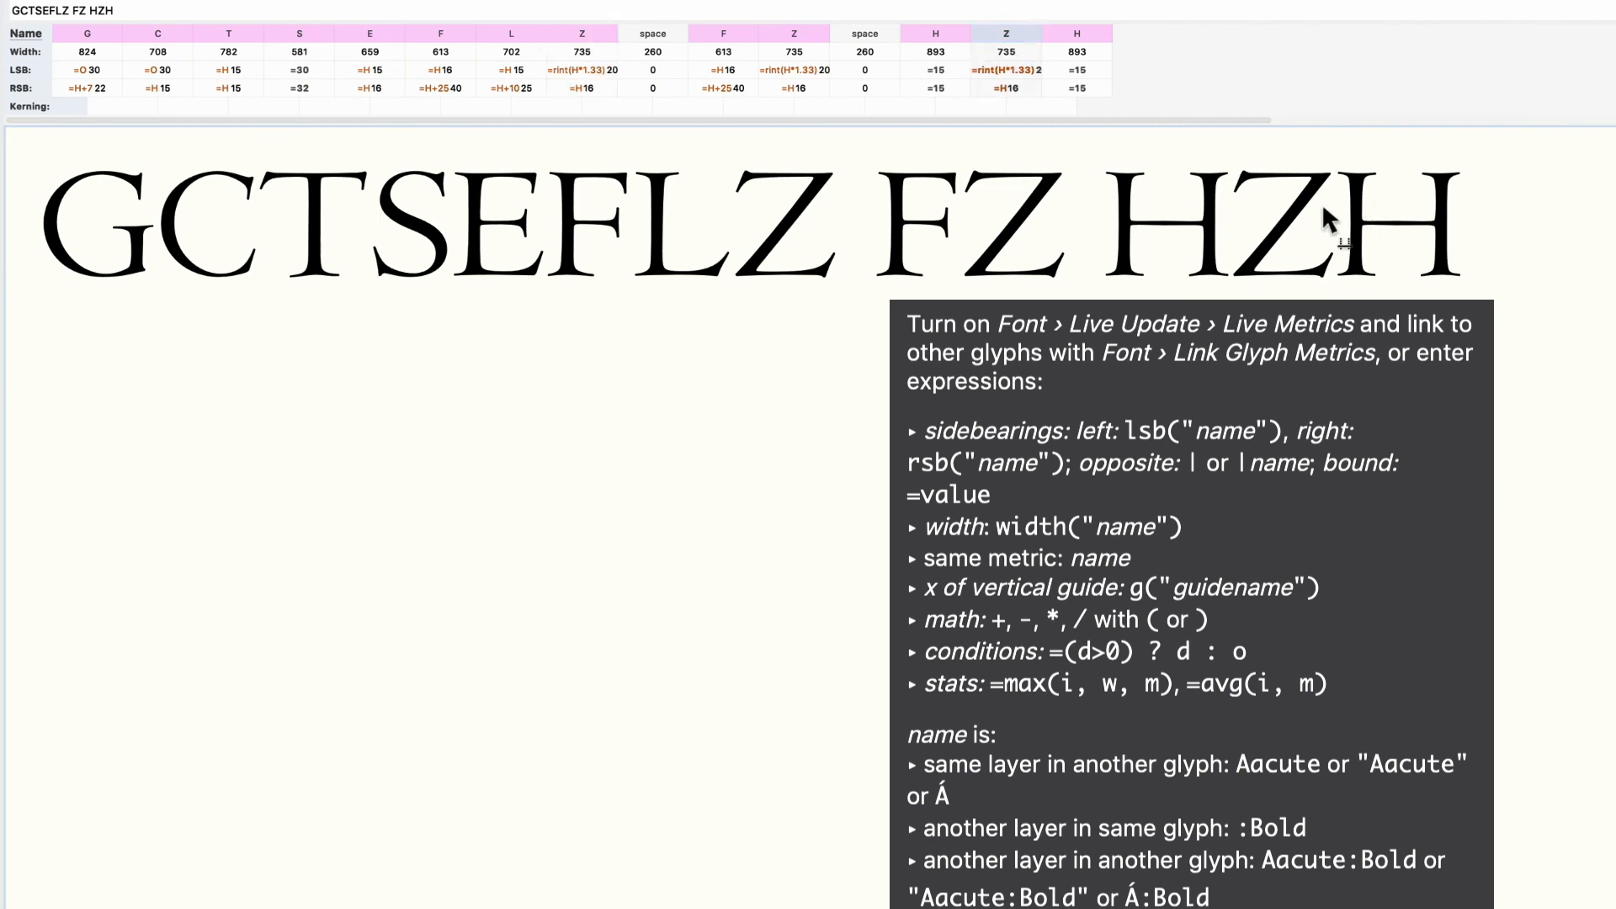
- Modify the Z's left sidebearing expression to =rint(H*1.4) and check the Z between the two H letters
{"action": "double_click", "coordinate": [795, 70]}
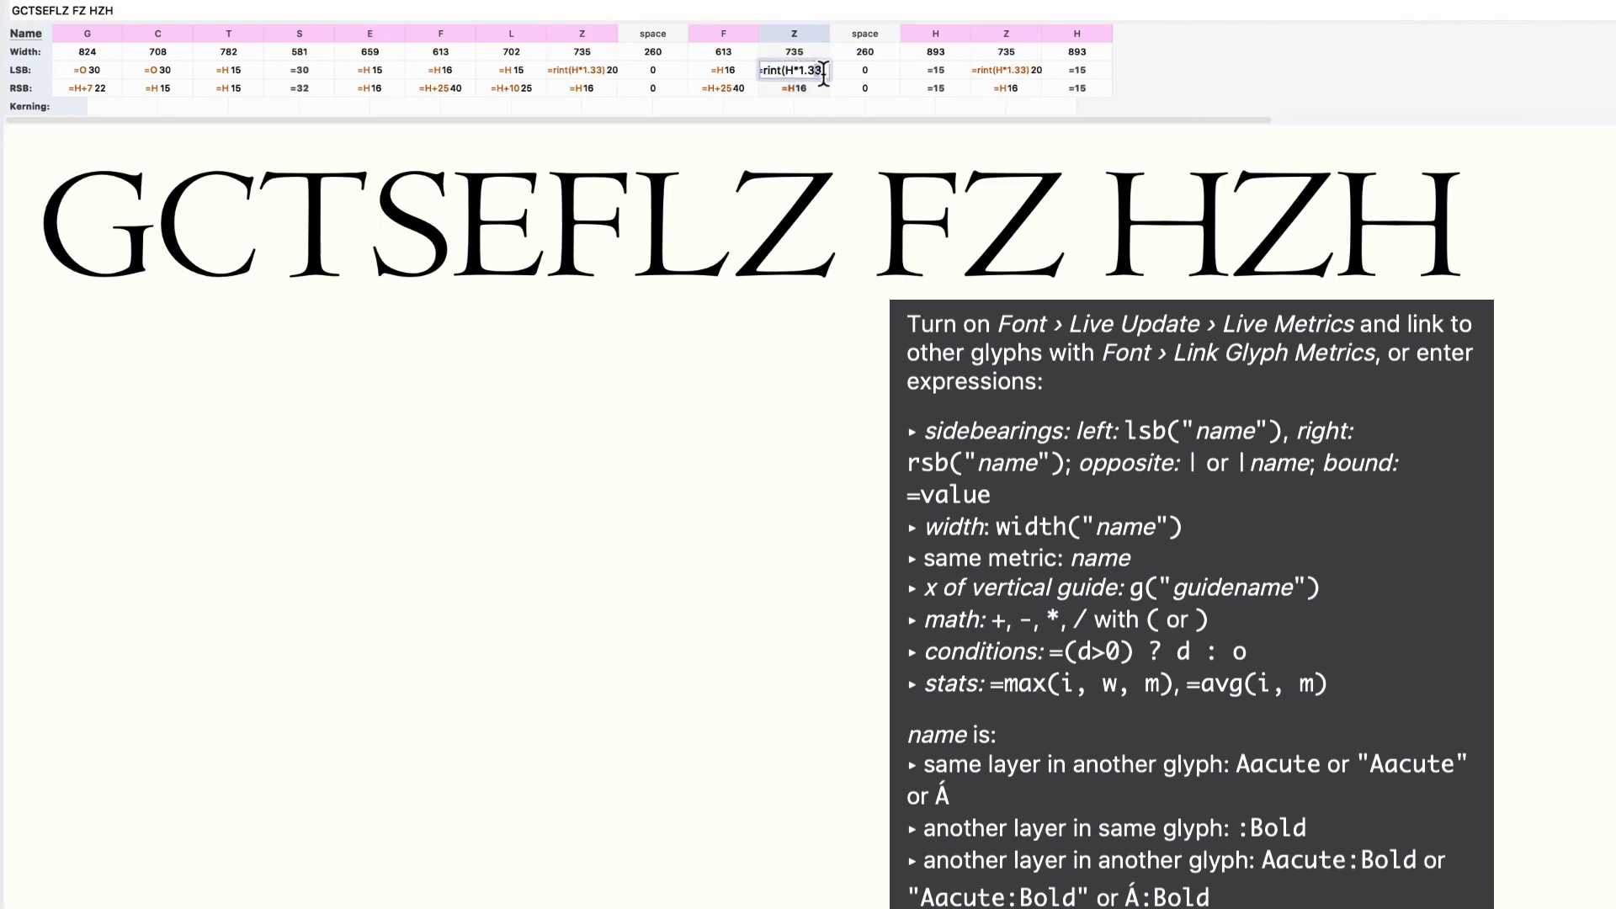
{"action": "key", "text": "BackSpace"}
{"action": "key", "text": "BackSpace"}
{"action": "type", "text": "4"}
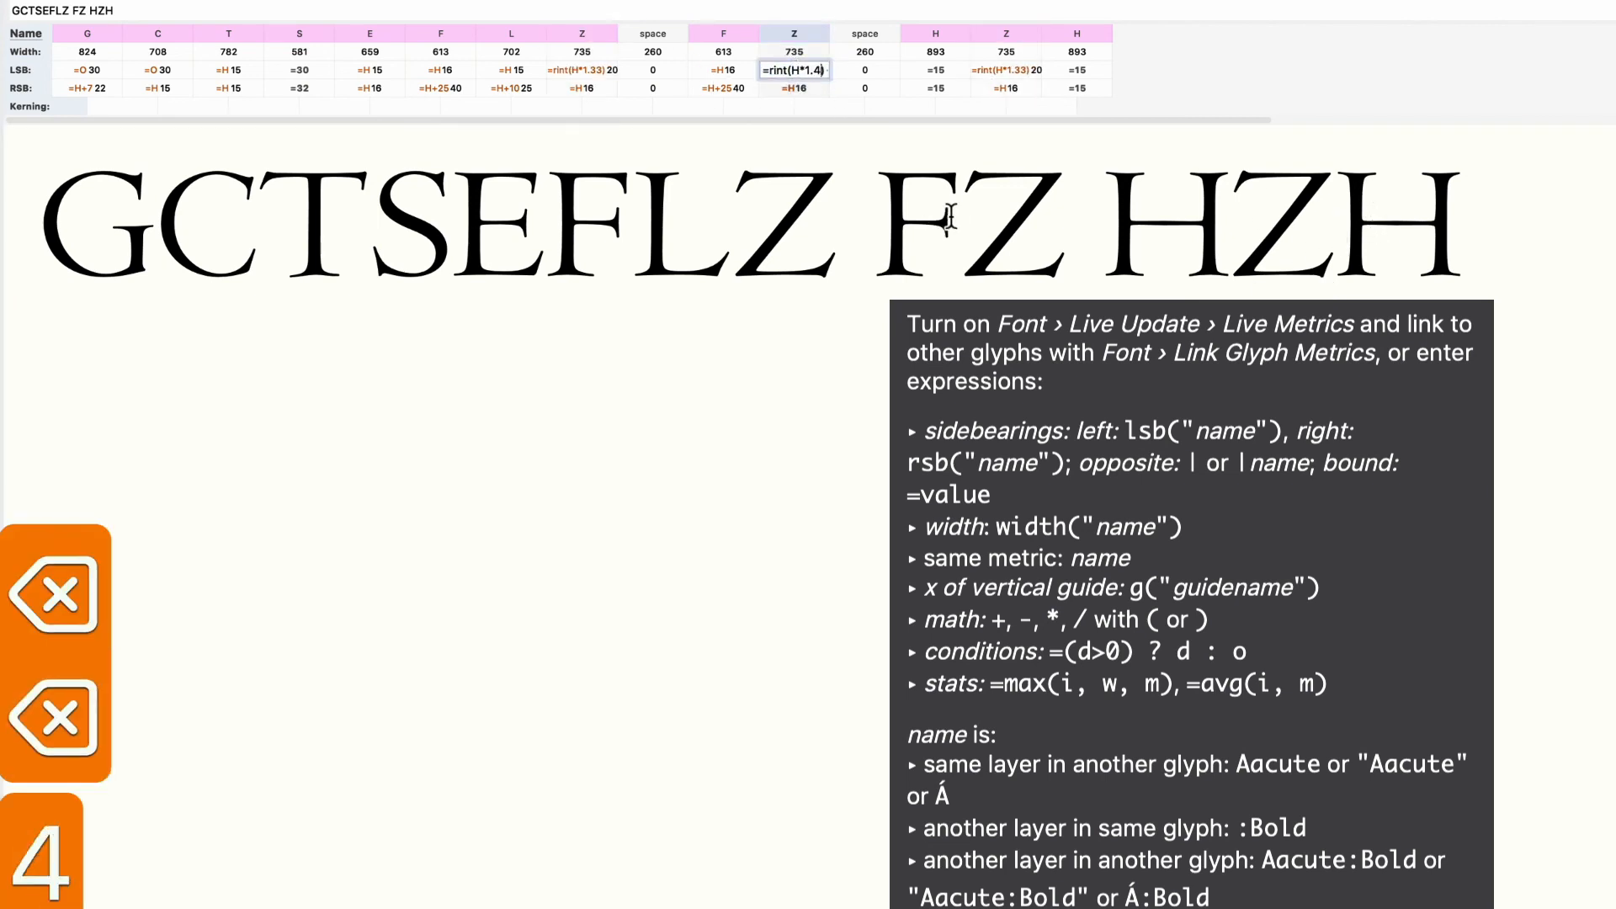
{"action": "key", "text": "Return"}
{"action": "left_click", "coordinate": [1315, 269]}
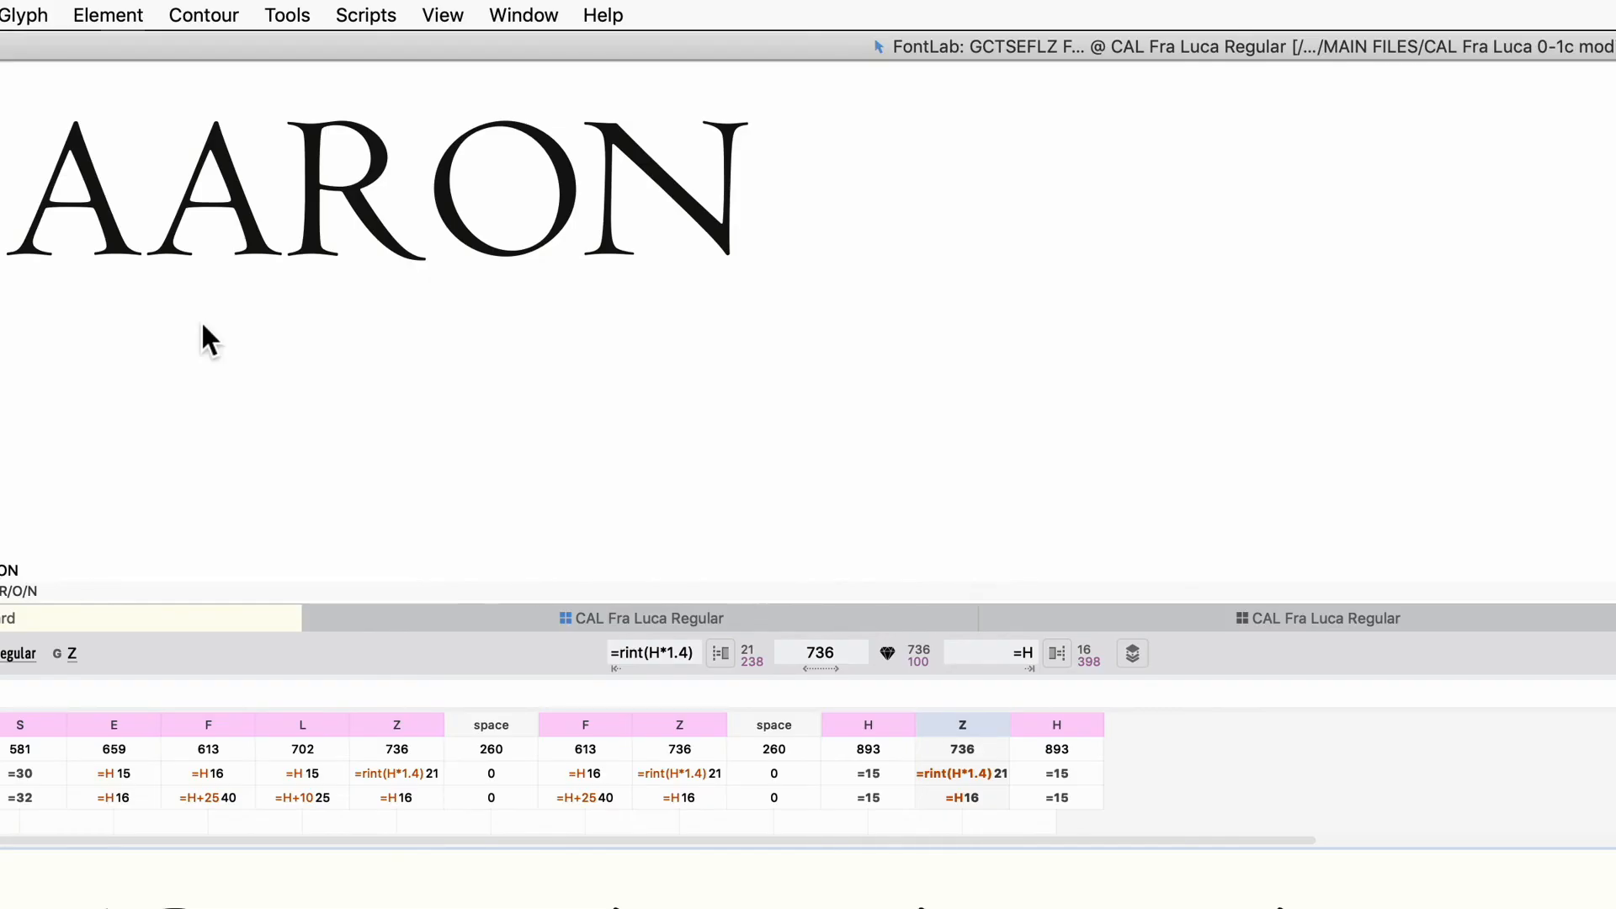
- Check the gaps between the letters of the AARON reference sample and append VVA to its end
{"action": "left_click", "coordinate": [144, 250]}
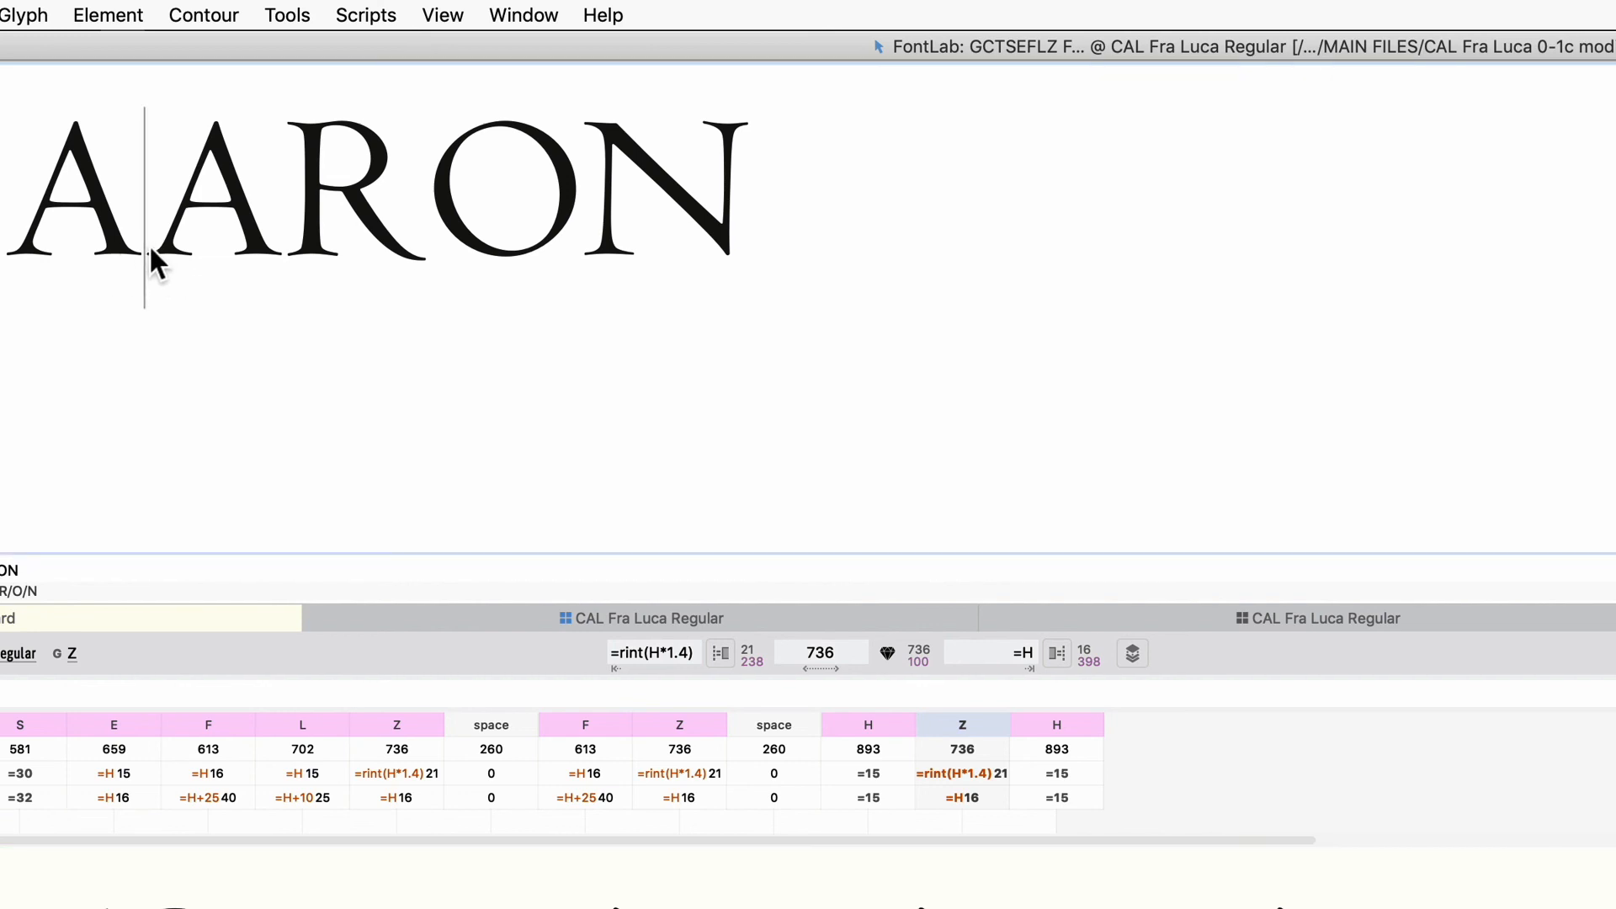
{"action": "left_click", "coordinate": [311, 245]}
{"action": "left_click", "coordinate": [418, 245]}
{"action": "key", "text": "Right"}
{"action": "type", "text": "VVA"}
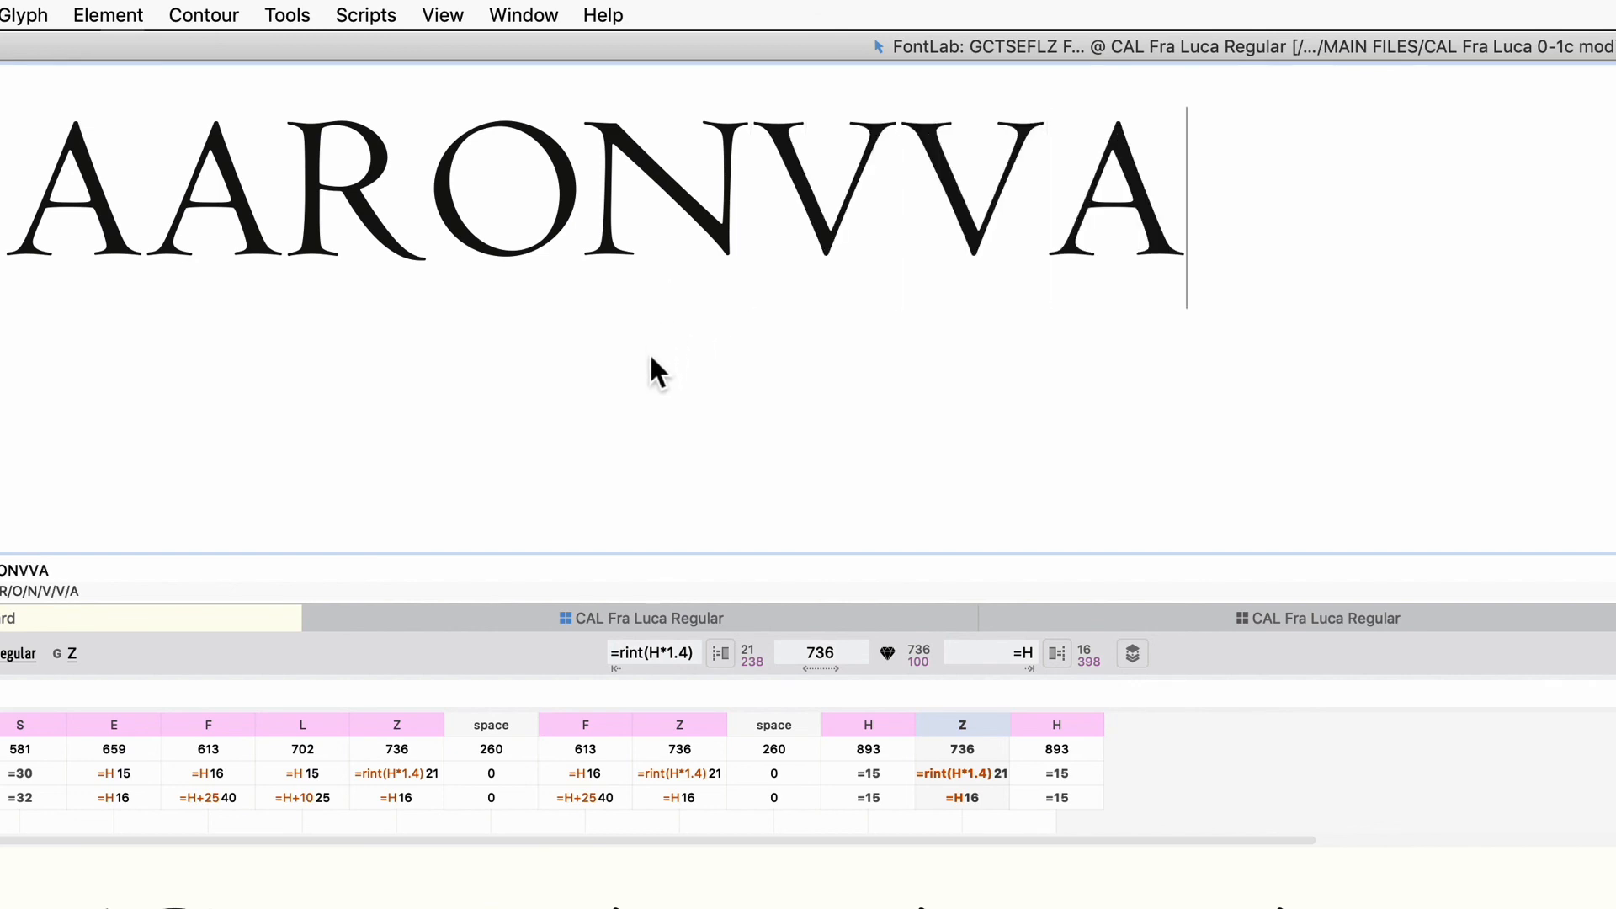
- Compare the widths and spacing of the second V and the final A in AARONVVA by highlighting each letter alternately
{"action": "key", "text": "Left"}
{"action": "key", "text": "shift+Left"}
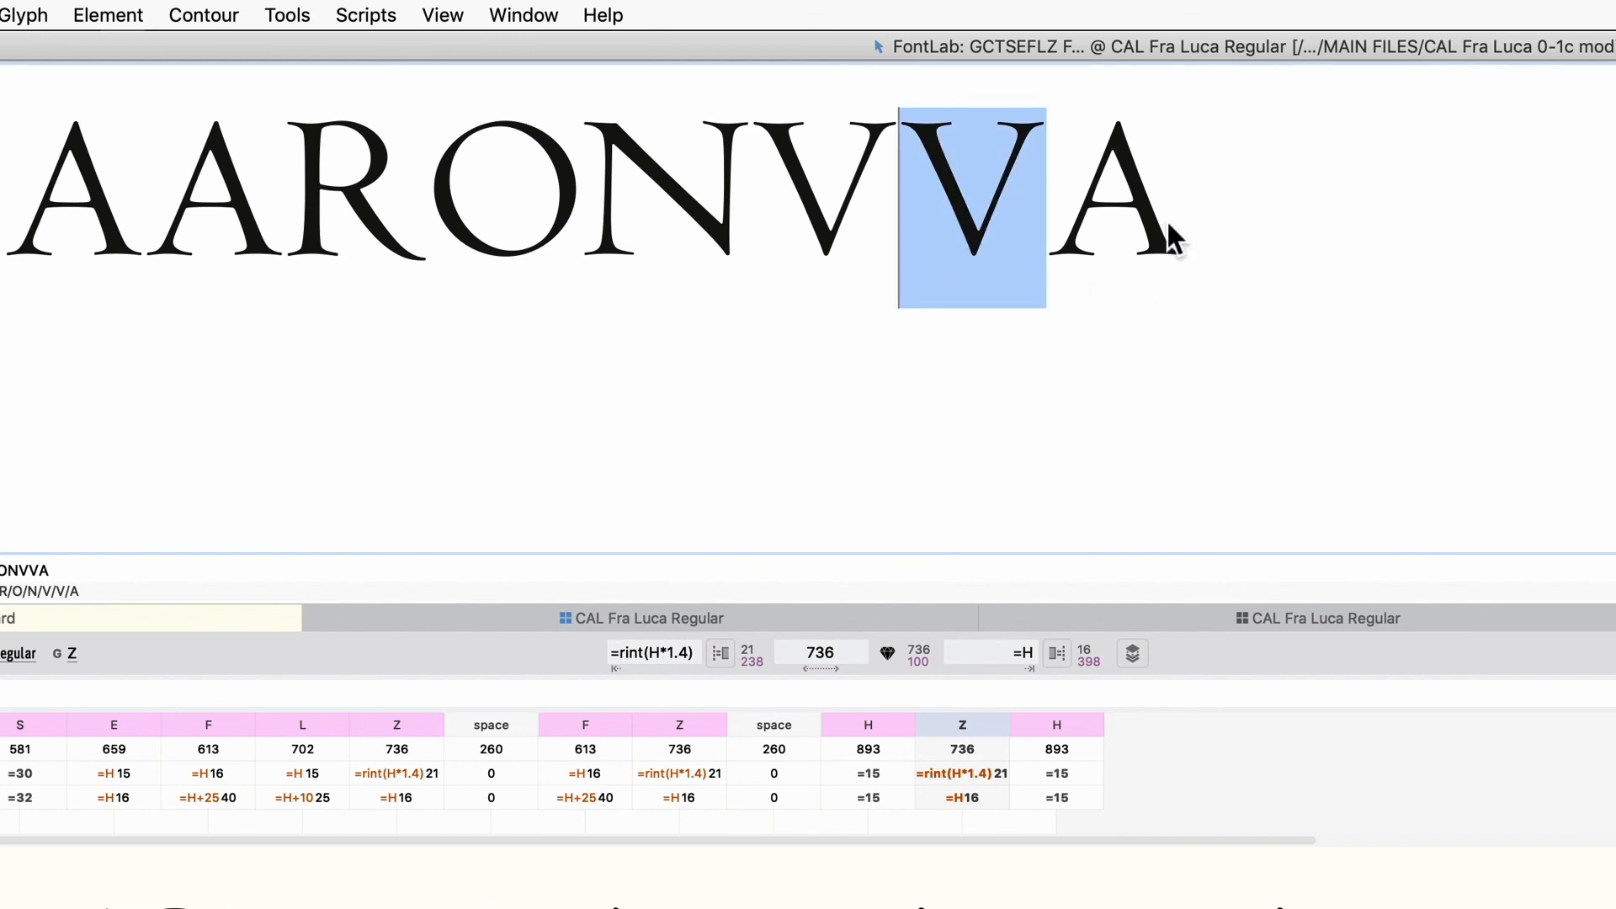
{"action": "key", "text": "shift+Right"}
{"action": "key", "text": "shift+Right"}
{"action": "key", "text": "shift+Left"}
{"action": "key", "text": "shift+Left"}
{"action": "key", "text": "shift+Right"}
{"action": "key", "text": "shift+Right"}
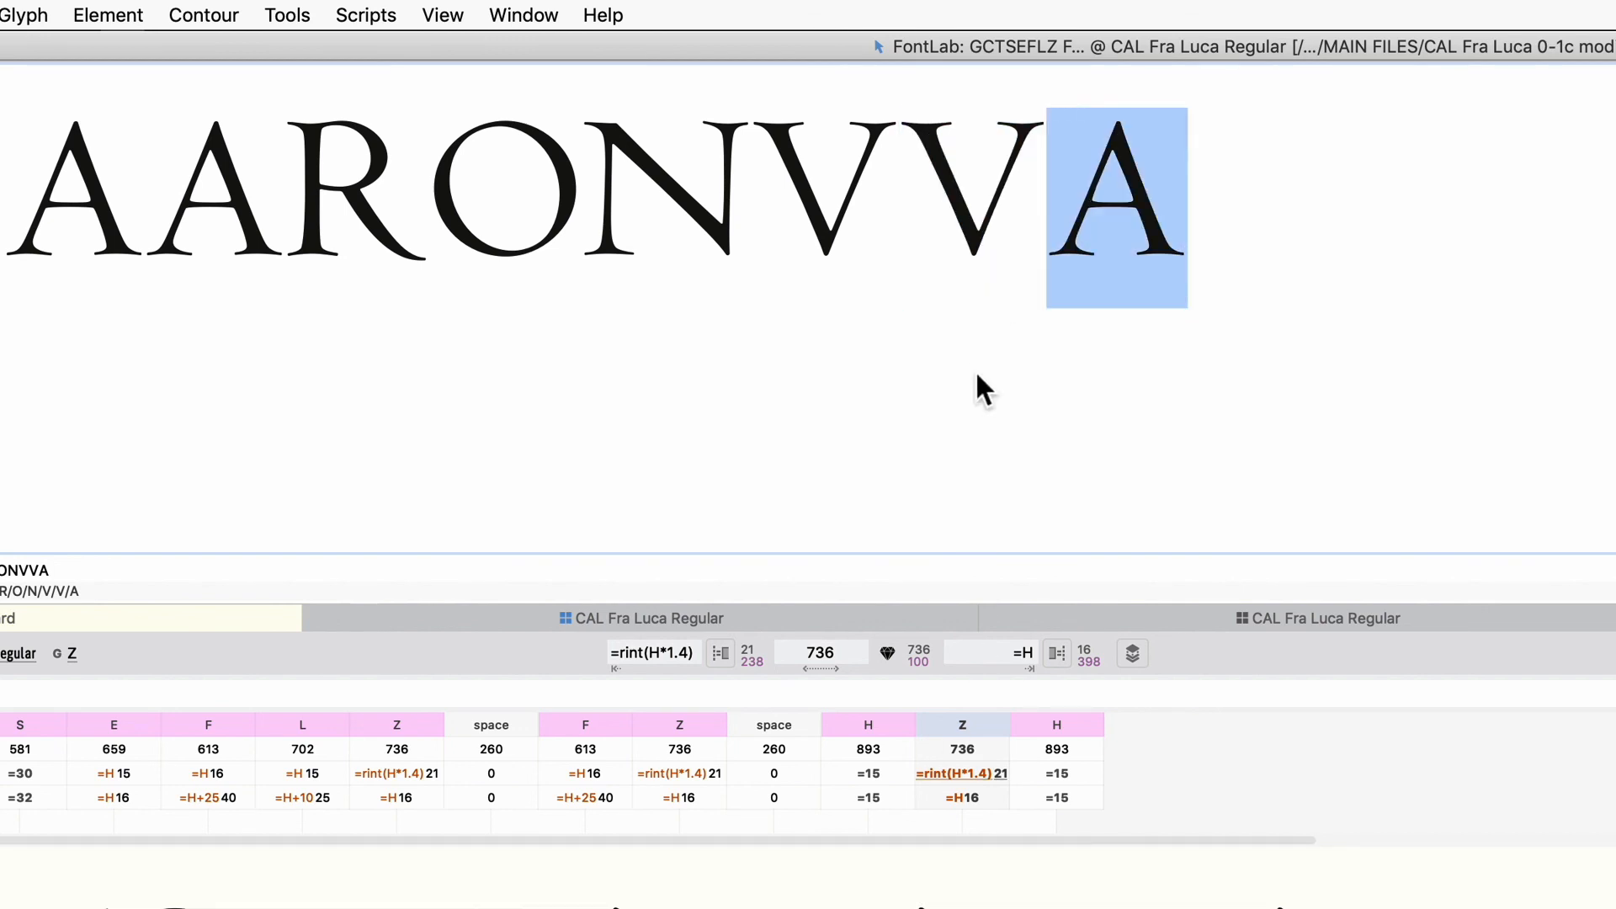
{"action": "key", "text": "shift+Left"}
{"action": "key", "text": "shift+Left"}
{"action": "key", "text": "shift+Right"}
{"action": "key", "text": "shift+Right"}
{"action": "key", "text": "shift+Left"}
{"action": "key", "text": "shift+Left"}
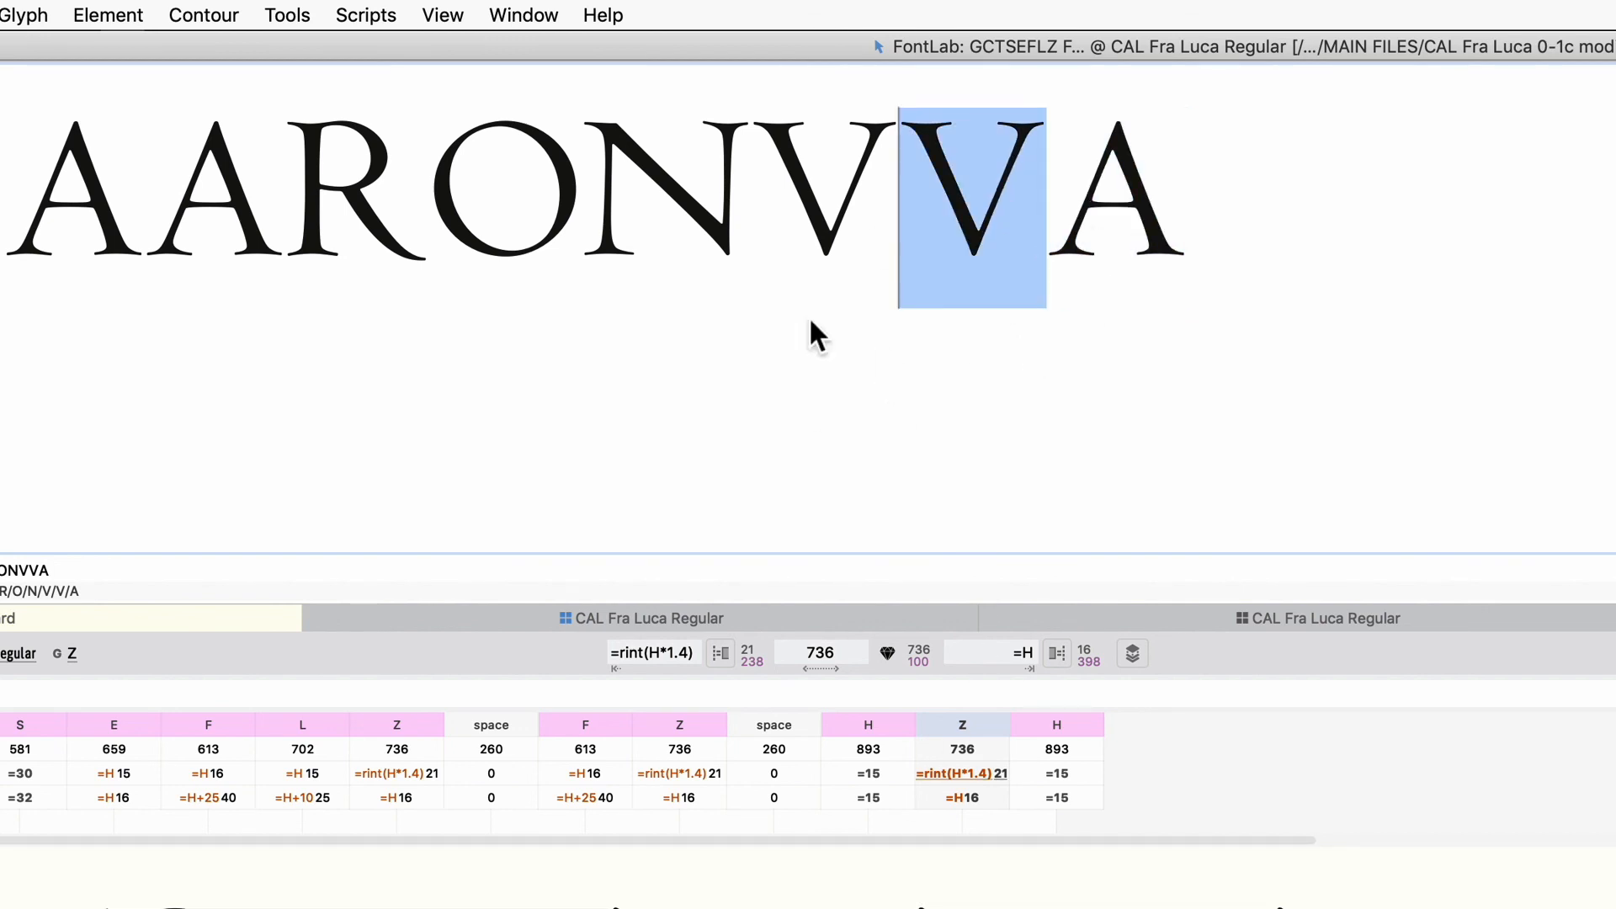
{"action": "left_click", "coordinate": [1263, 374]}
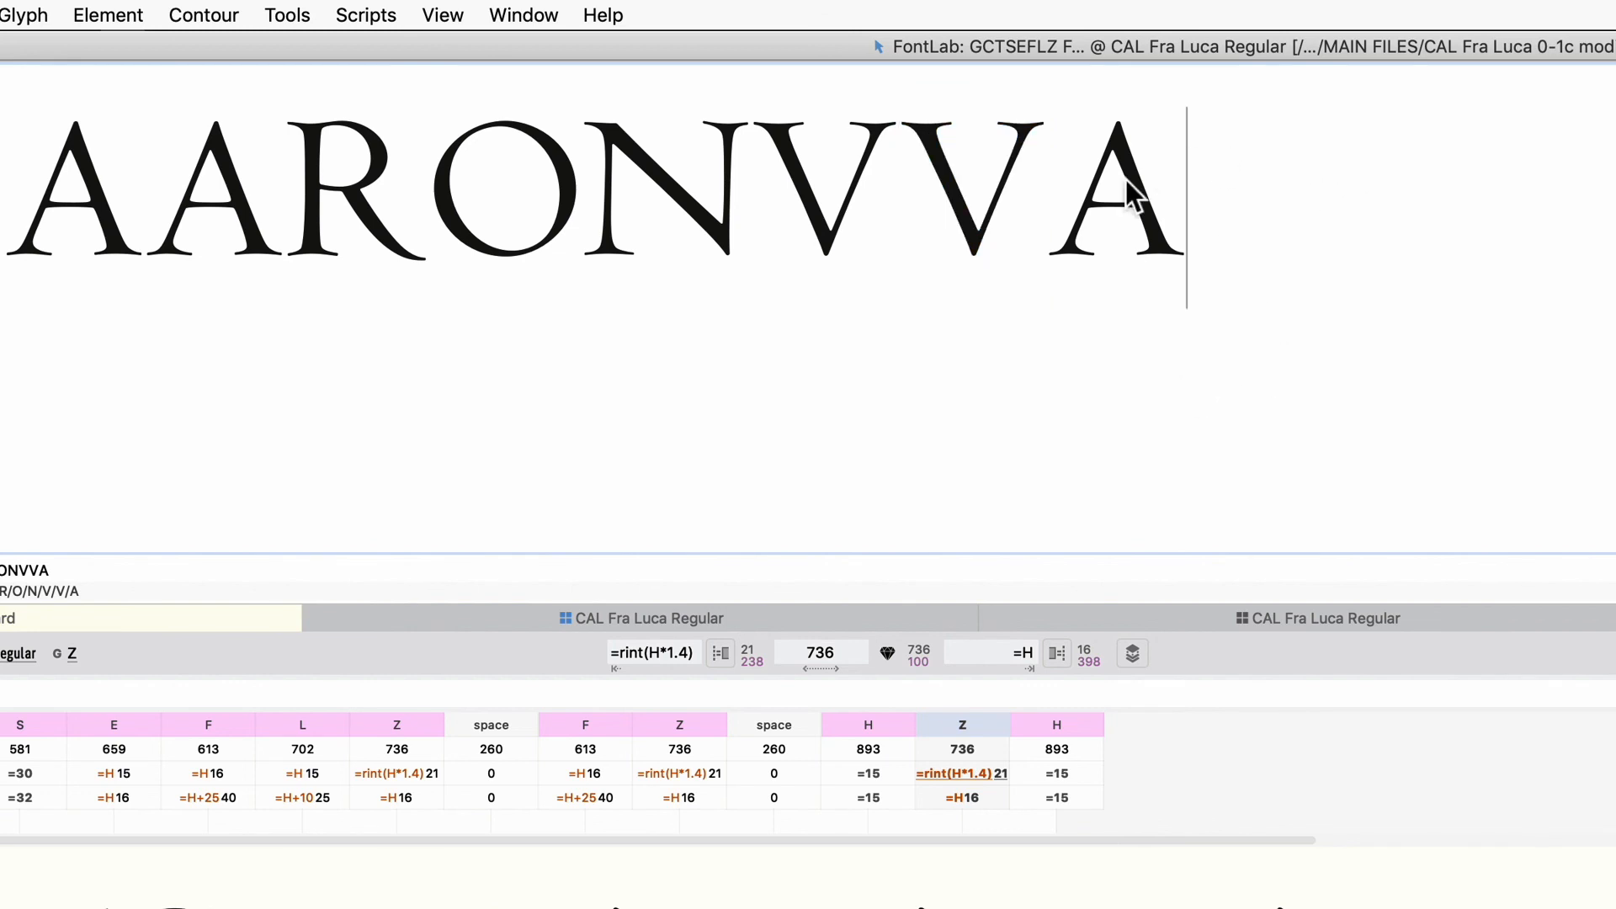
{"action": "left_click_drag", "start_coordinate": [1022, 157], "coordinate": [852, 269]}
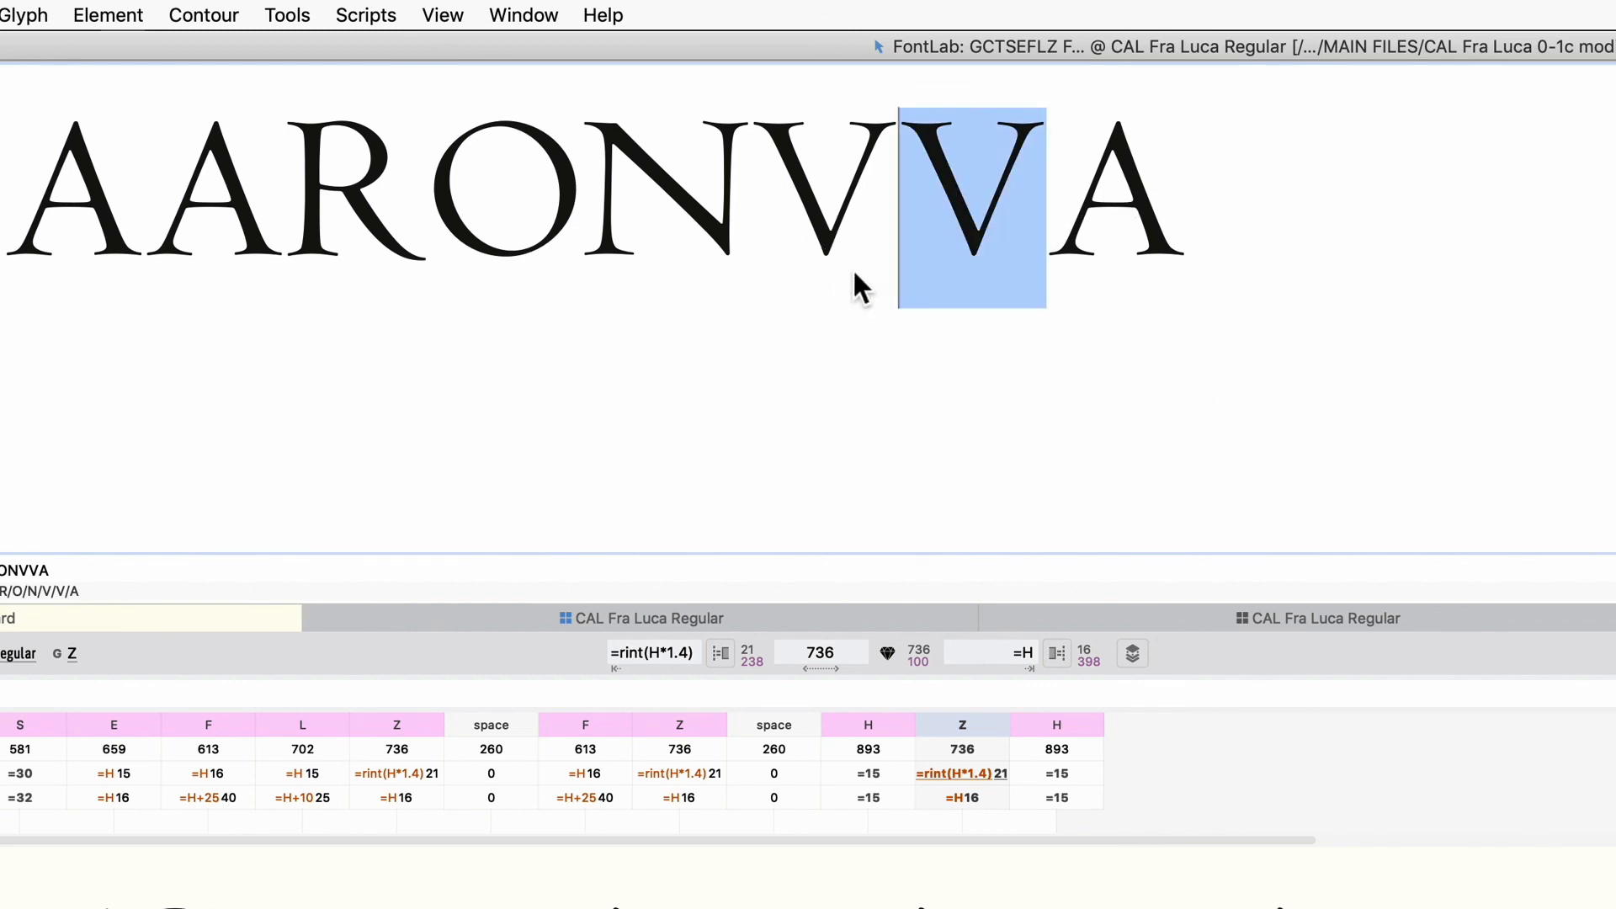
{"action": "left_click_drag", "start_coordinate": [1174, 210], "coordinate": [1123, 234]}
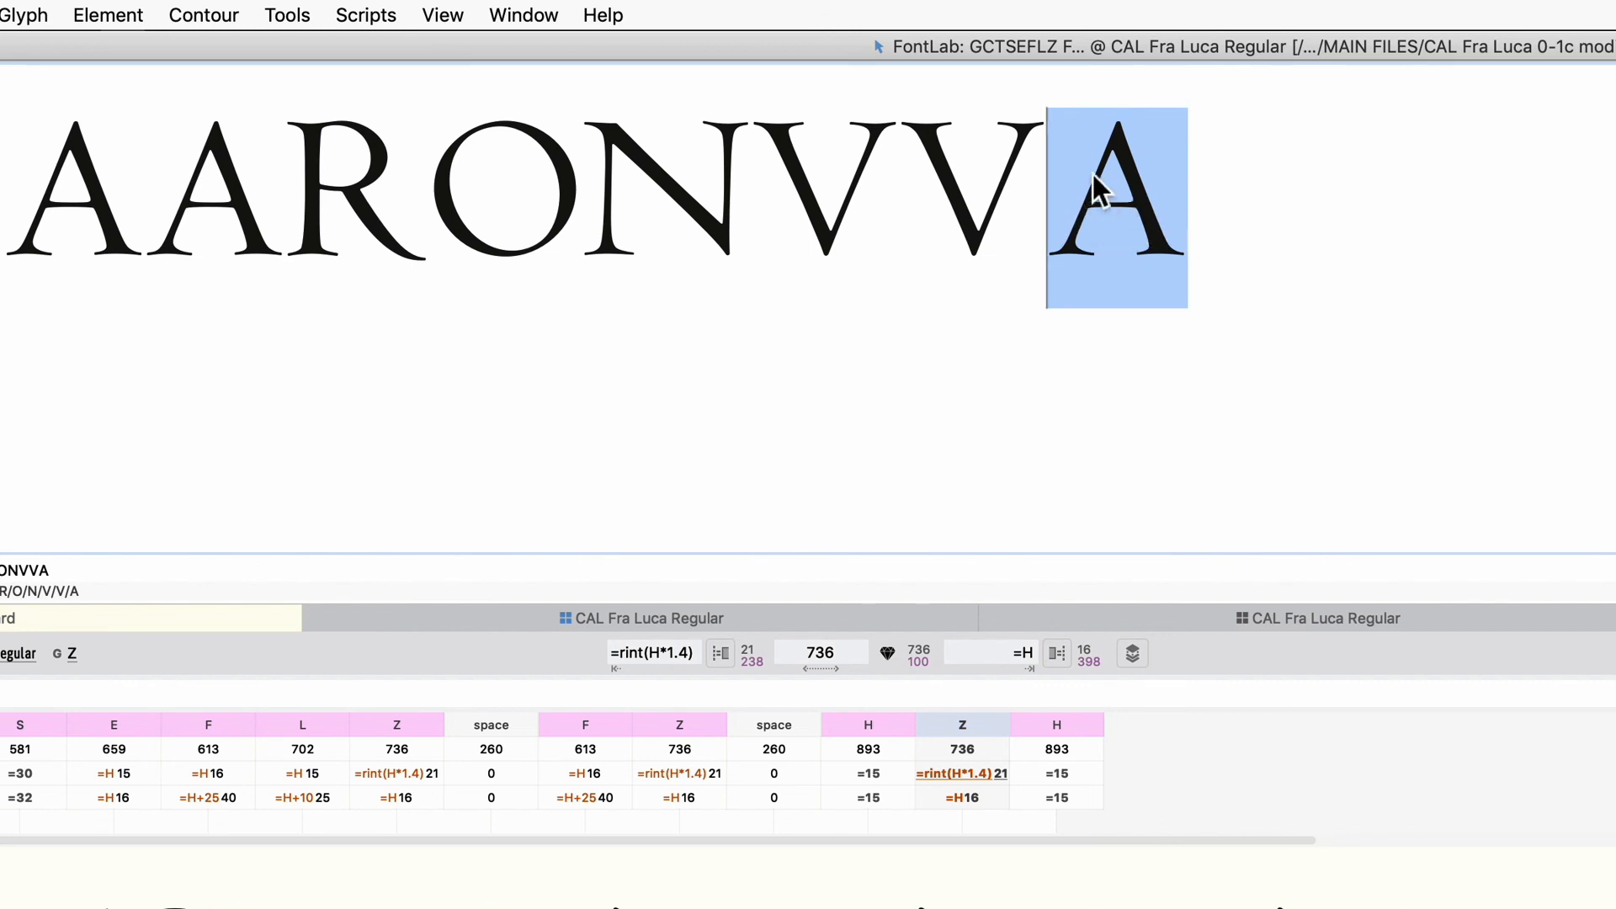
- Remove the final A from the AARONVVA sample and add it back
{"action": "left_click", "coordinate": [1334, 304]}
{"action": "key", "text": "BackSpace"}
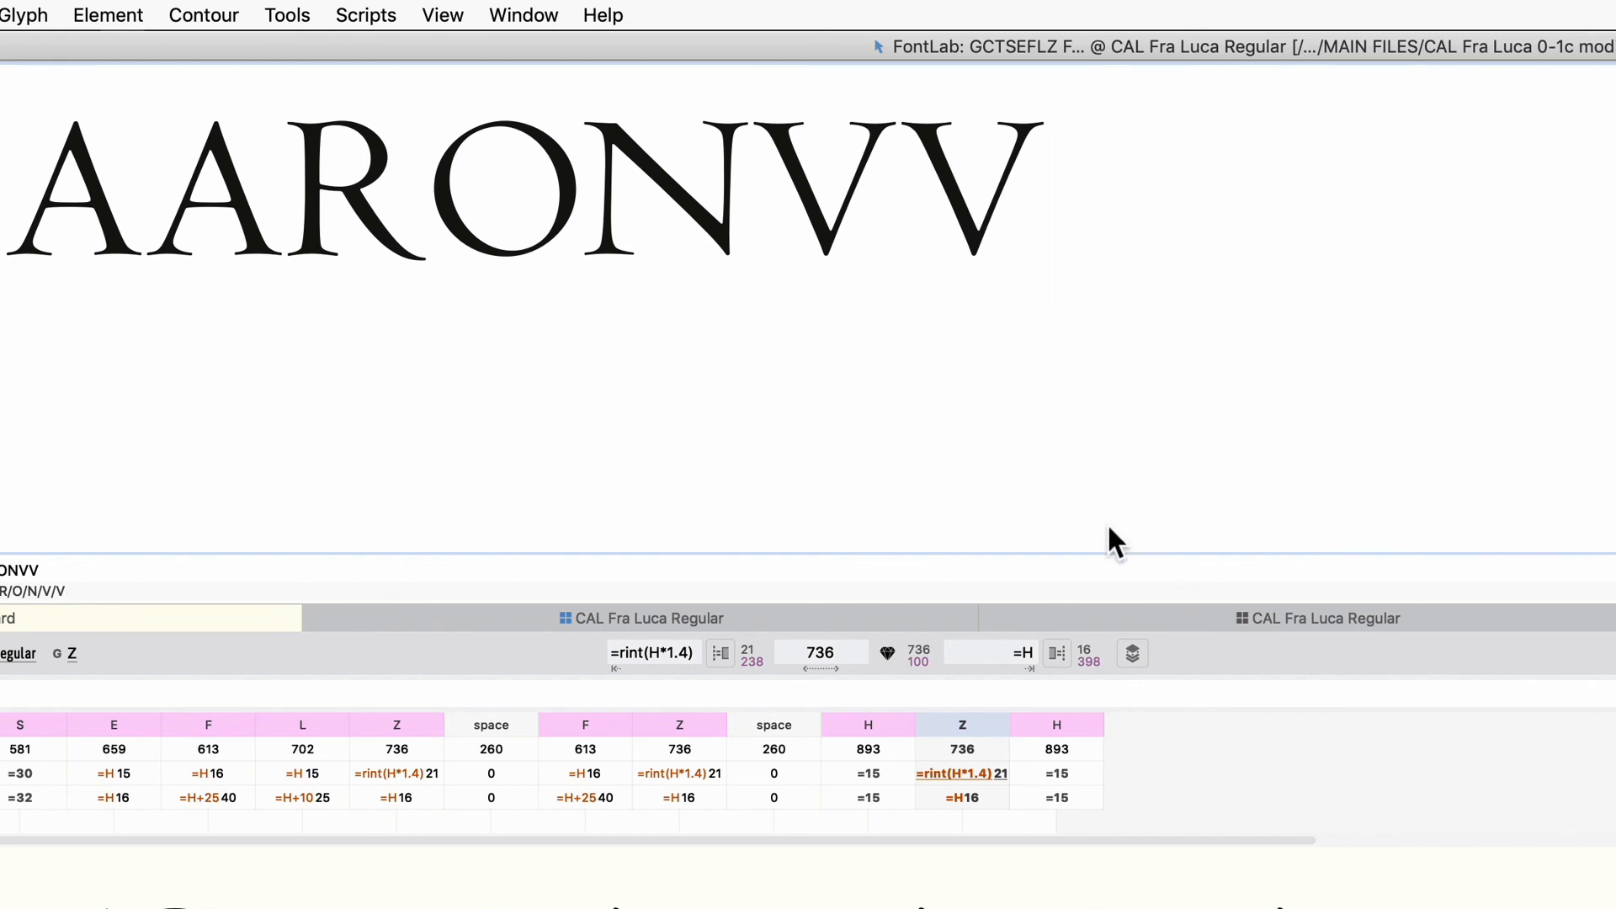
{"action": "type", "text": "A"}
- Replace the entire AARONVVA reference sample with the word VICTORY, kept on a single line
{"action": "key", "text": "super+a"}
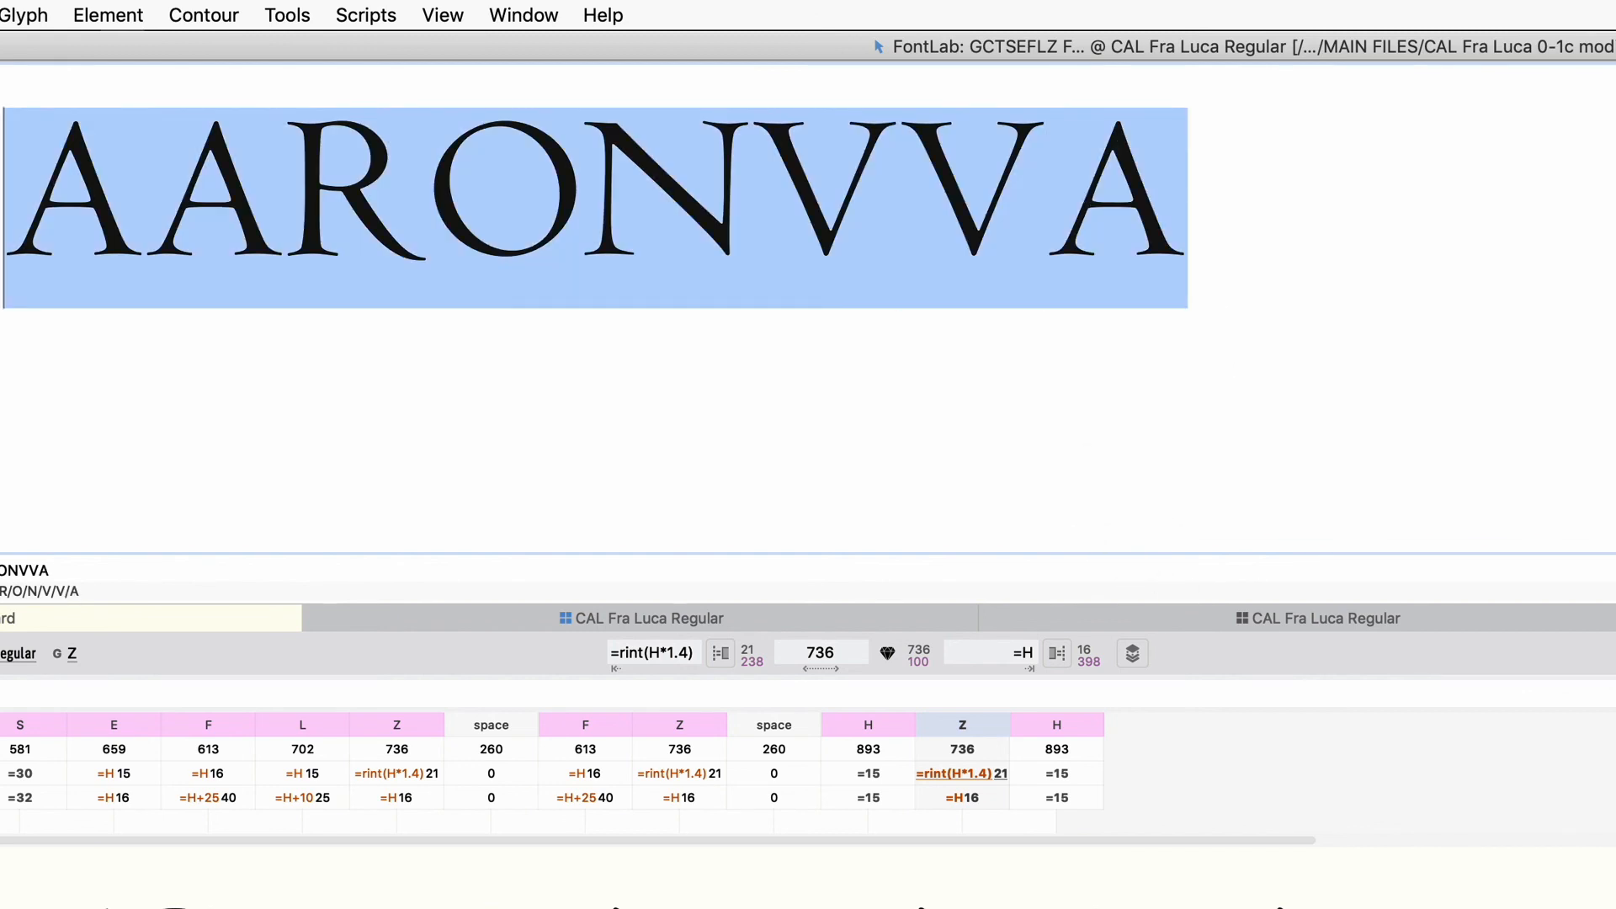
{"action": "type", "text": "VICTORY"}
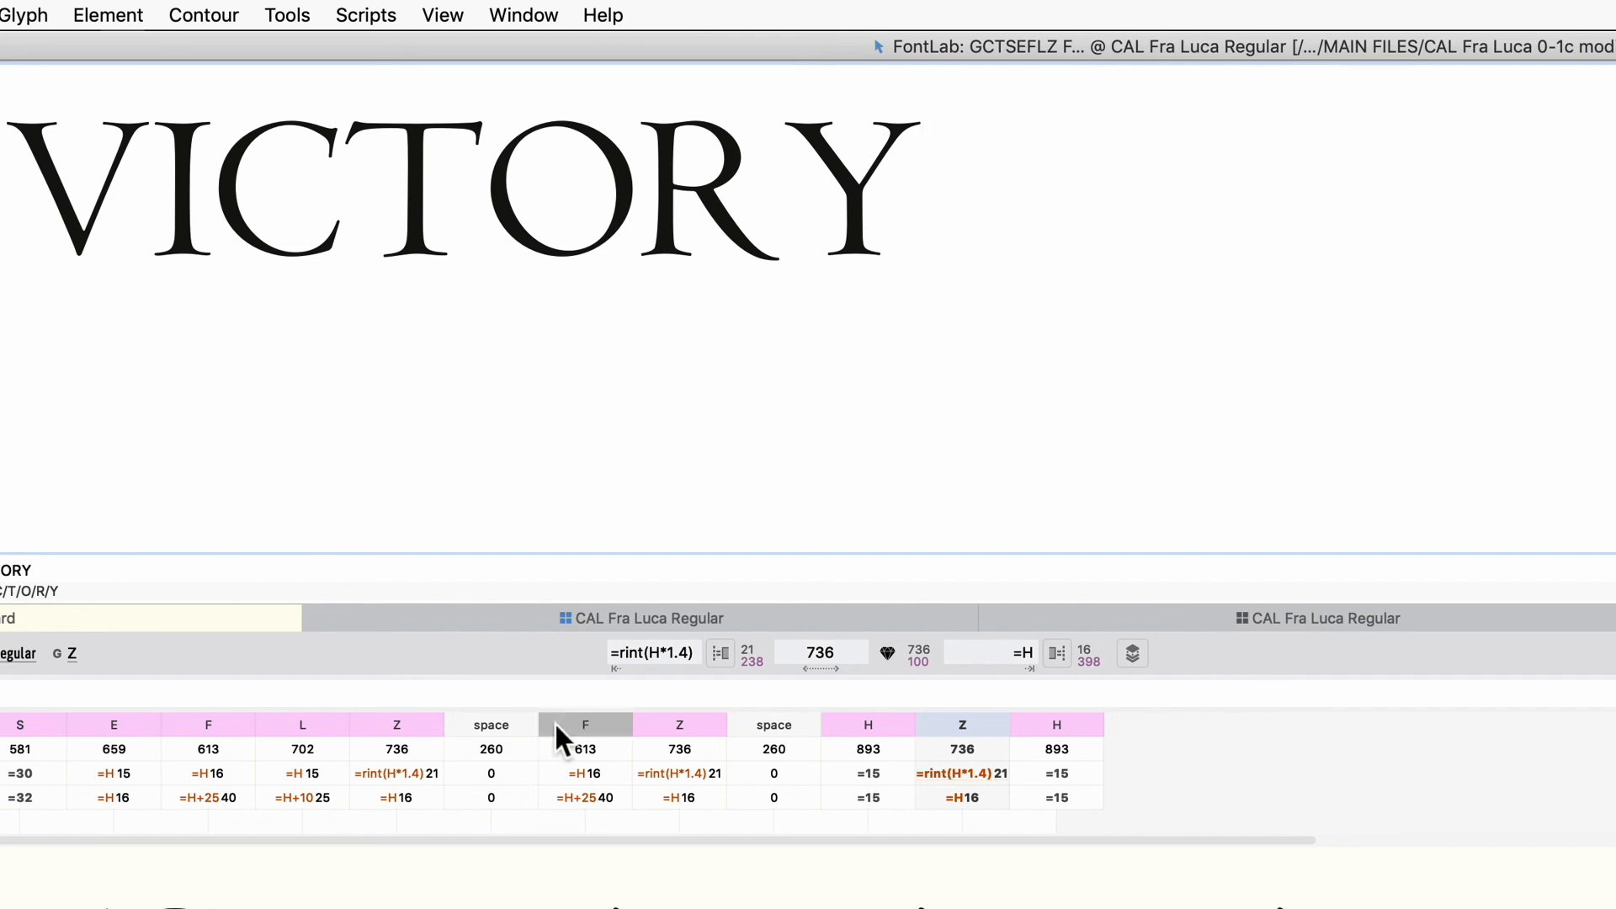
{"action": "key", "text": "Return"}
{"action": "key", "text": "BackSpace"}
{"action": "key", "text": "Return"}
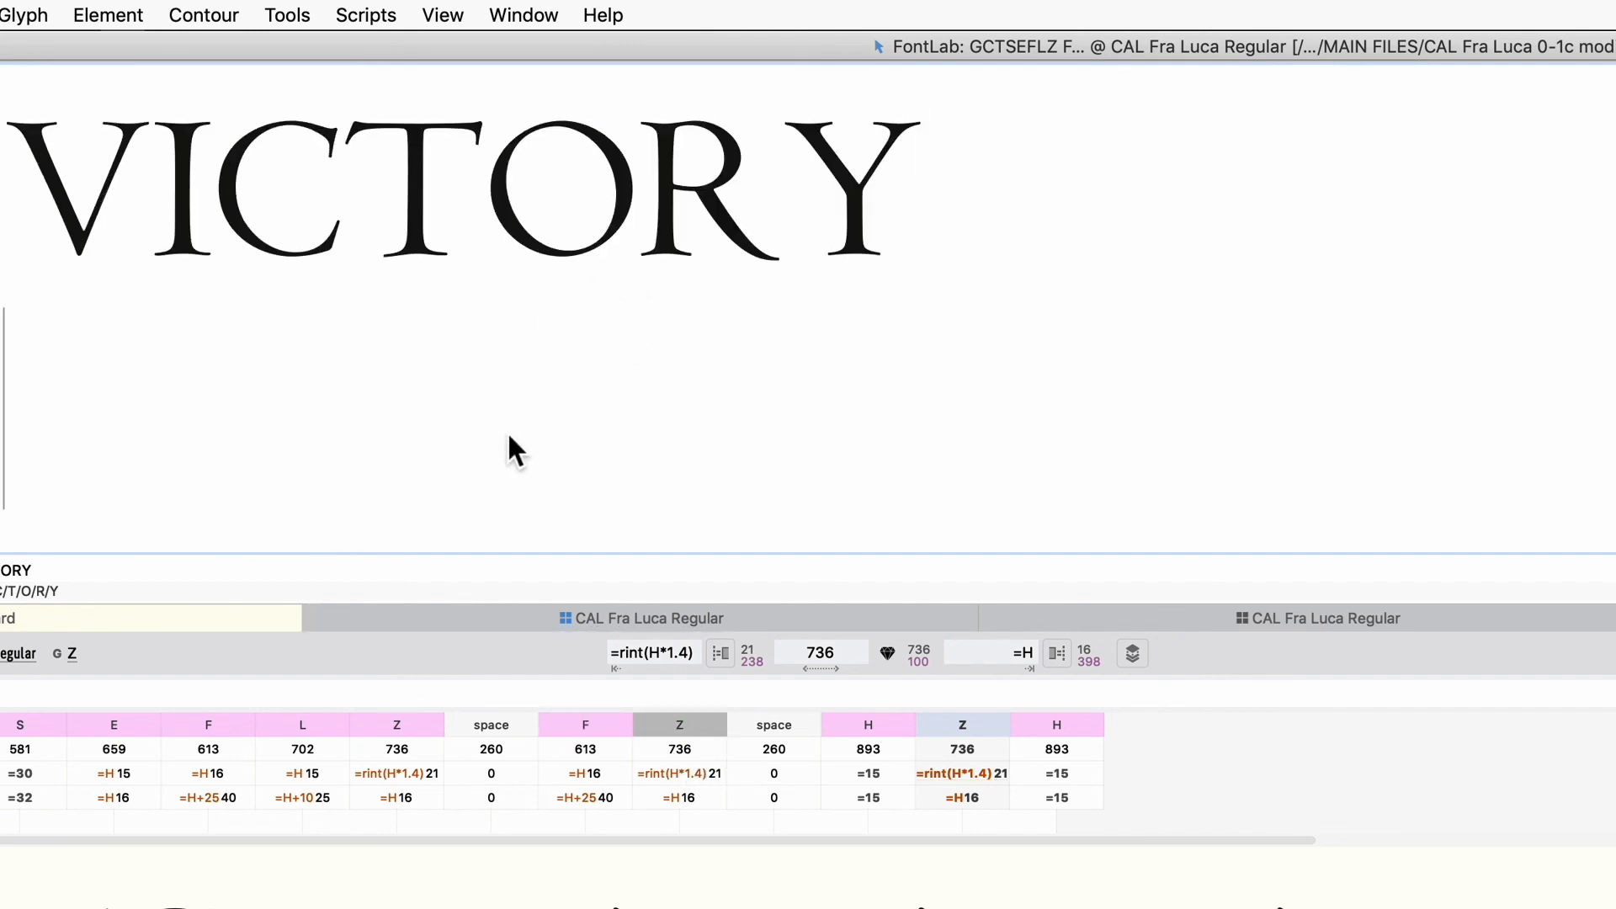
{"action": "key", "text": "BackSpace"}
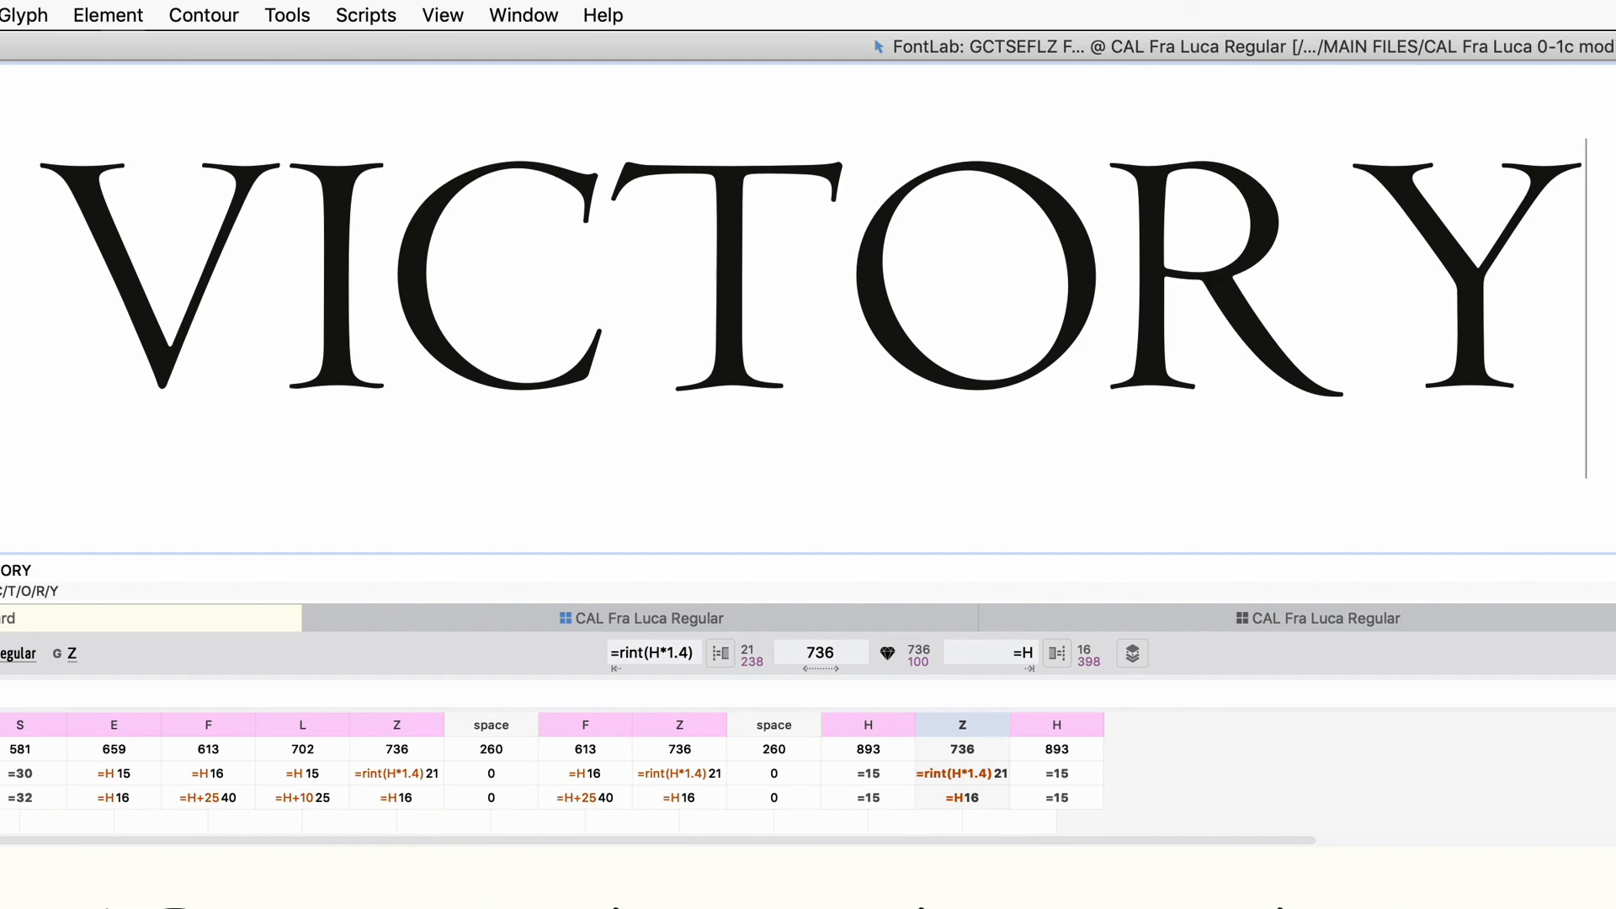